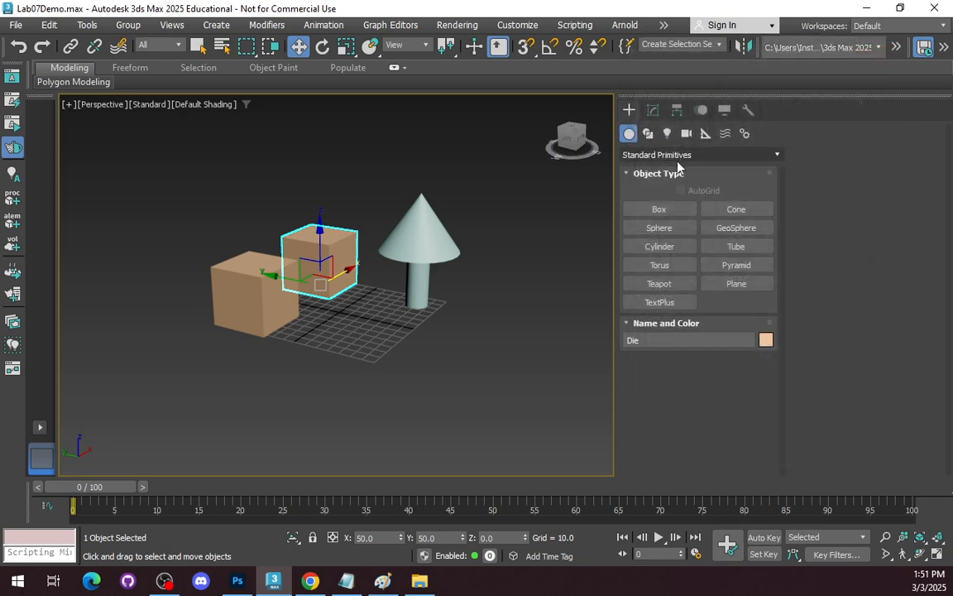
Step: Convert the selected Die box to an Editable Mesh
left_click(653, 110)
right_click(669, 172)
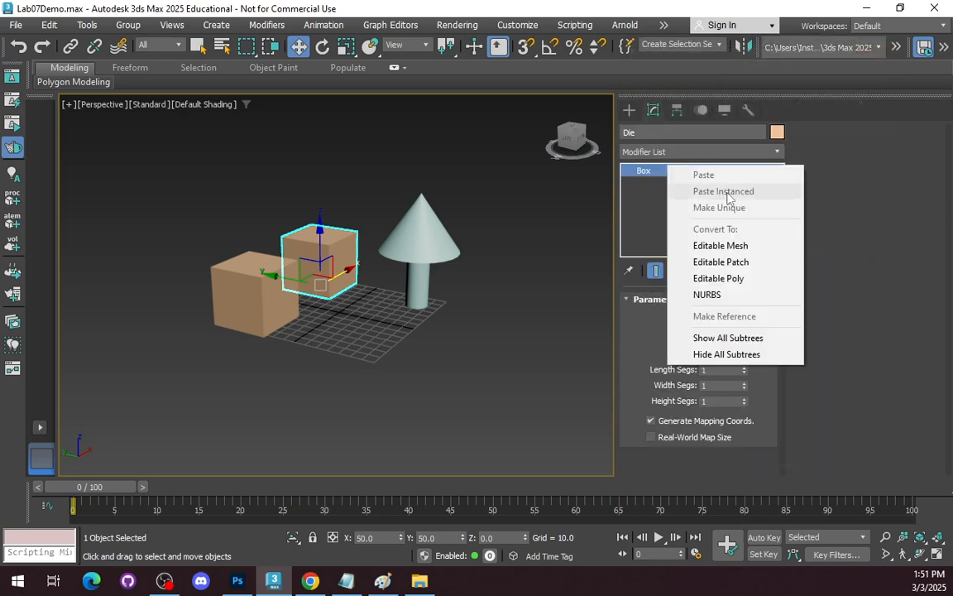
left_click(716, 246)
Step: Convert the MortarWall box to an Editable Mesh and clear the selection
left_click(264, 291)
left_click(691, 169)
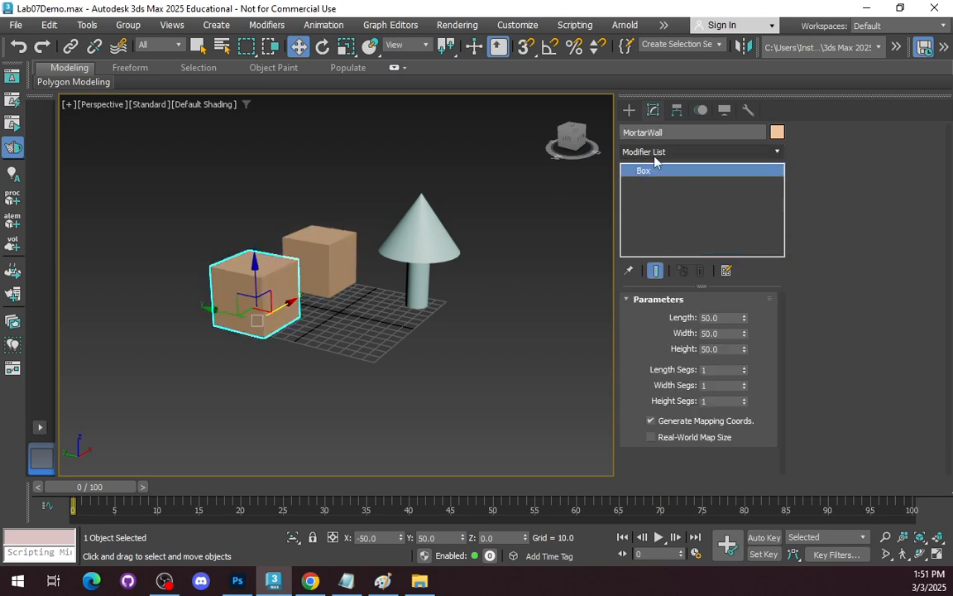
right_click(692, 173)
left_click(741, 269)
right_click(709, 158)
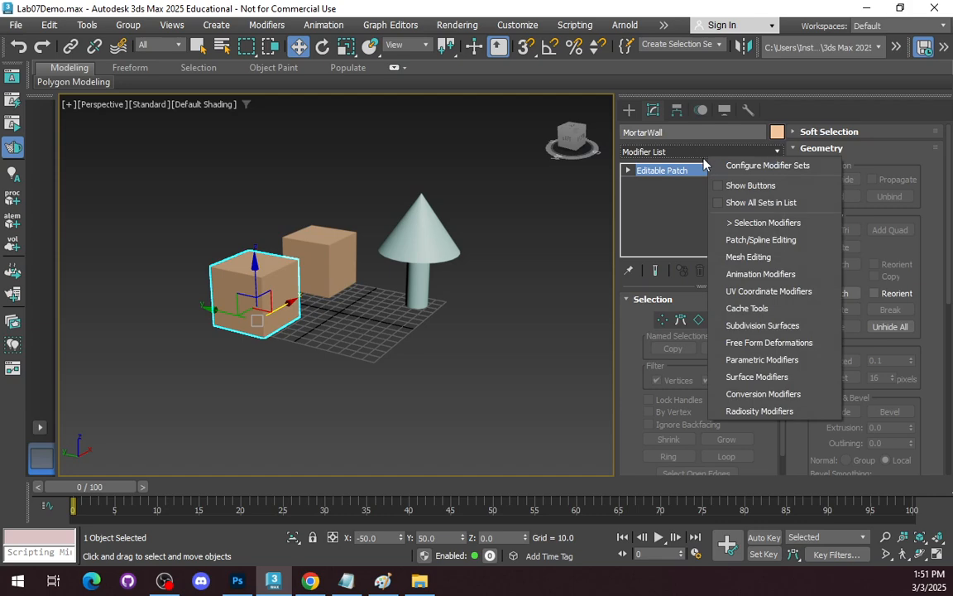
left_click(694, 172)
right_click(700, 170)
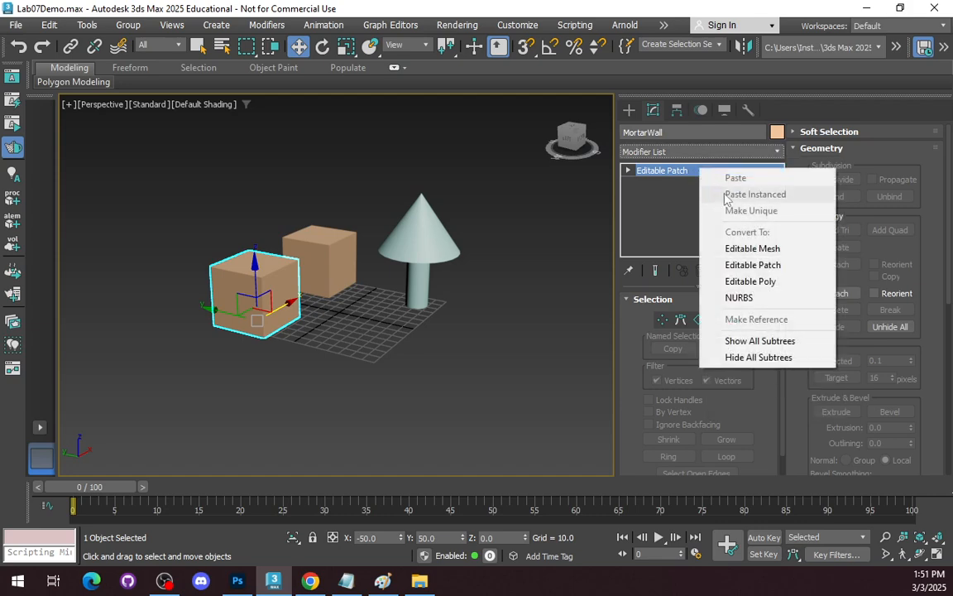
left_click(749, 249)
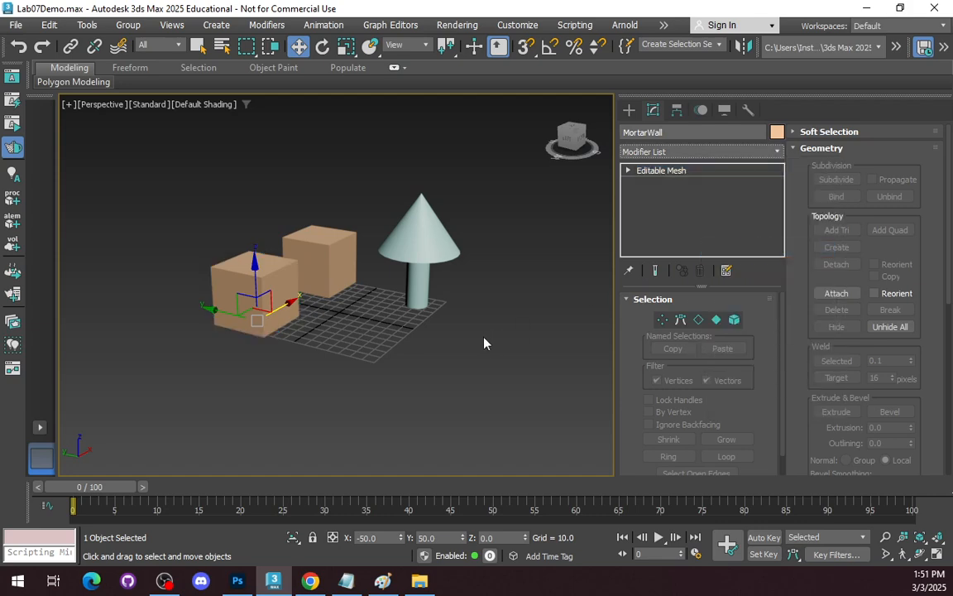
left_click(422, 289)
left_click(553, 350)
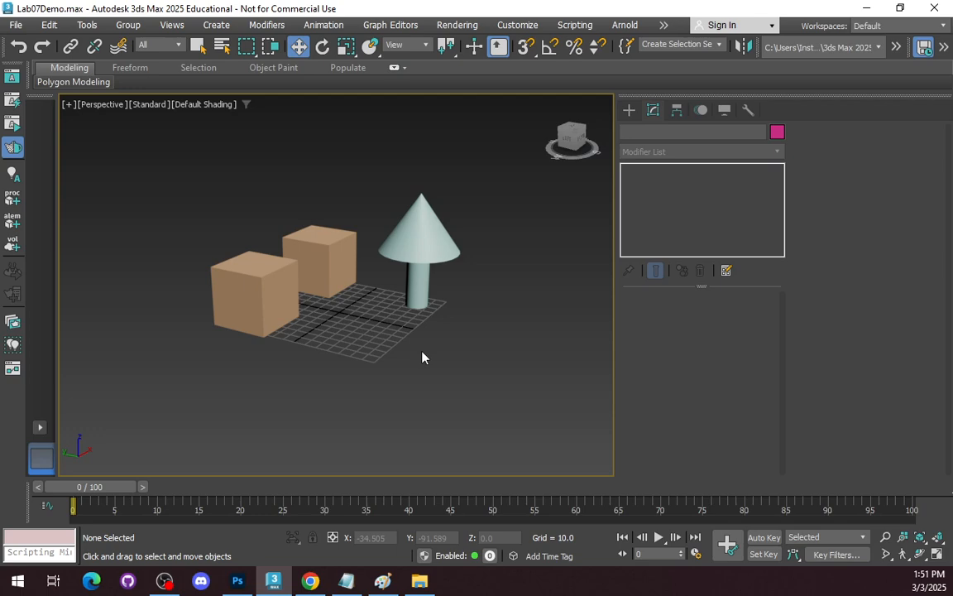
Step: Open the Material Editor and change the first sample slot's material type to glTF Material
key("m")
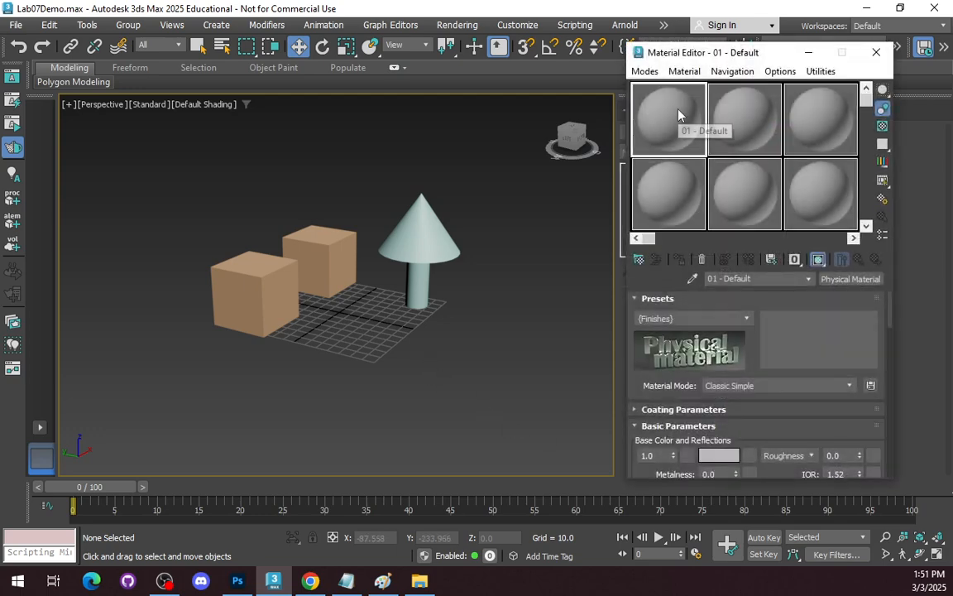
left_click(850, 279)
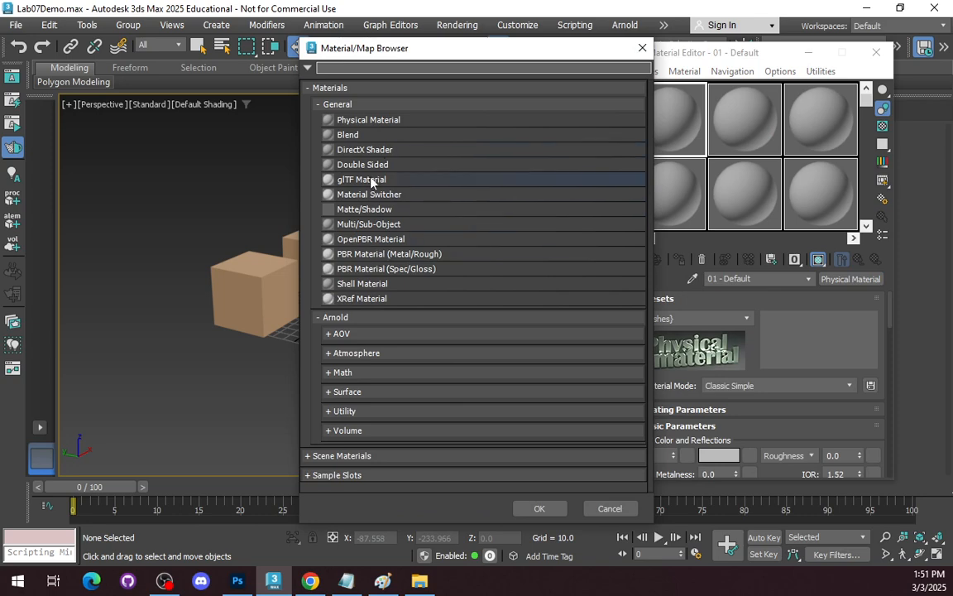
left_click(346, 179)
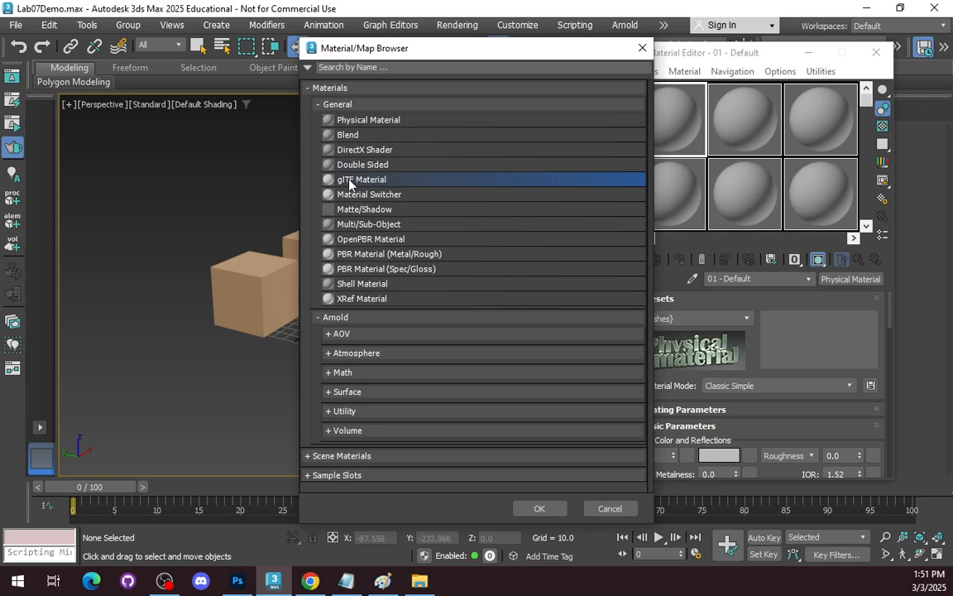
left_click(539, 507)
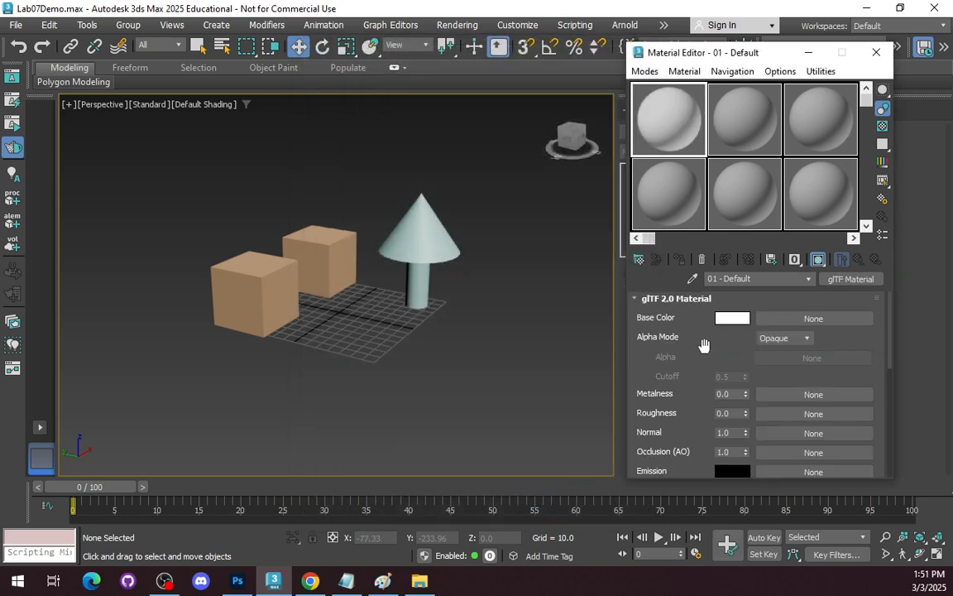
Step: Choose a general Bitmap map for the first glTF material's Base Color
left_click(837, 320)
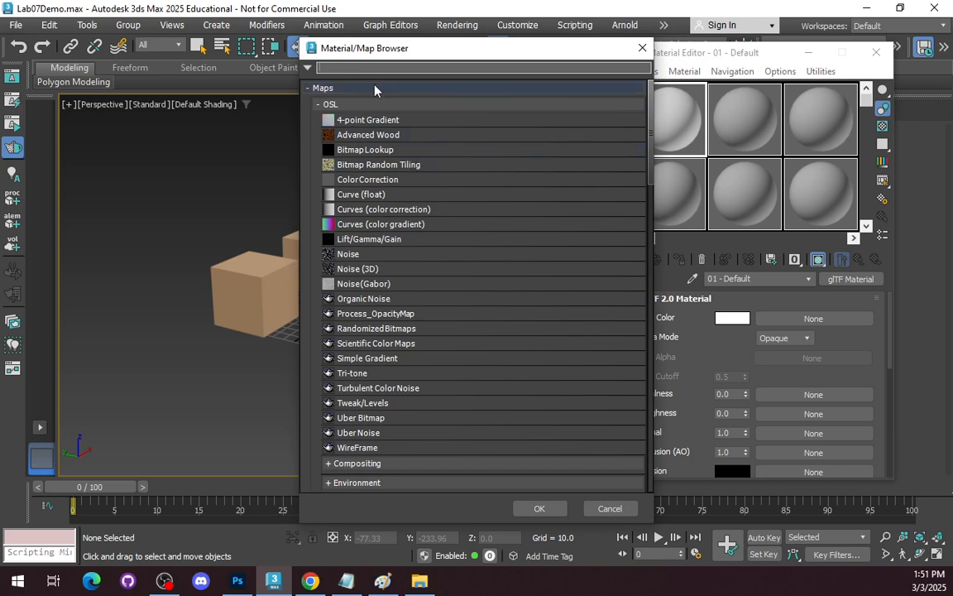
left_click(361, 67)
type("bitmap")
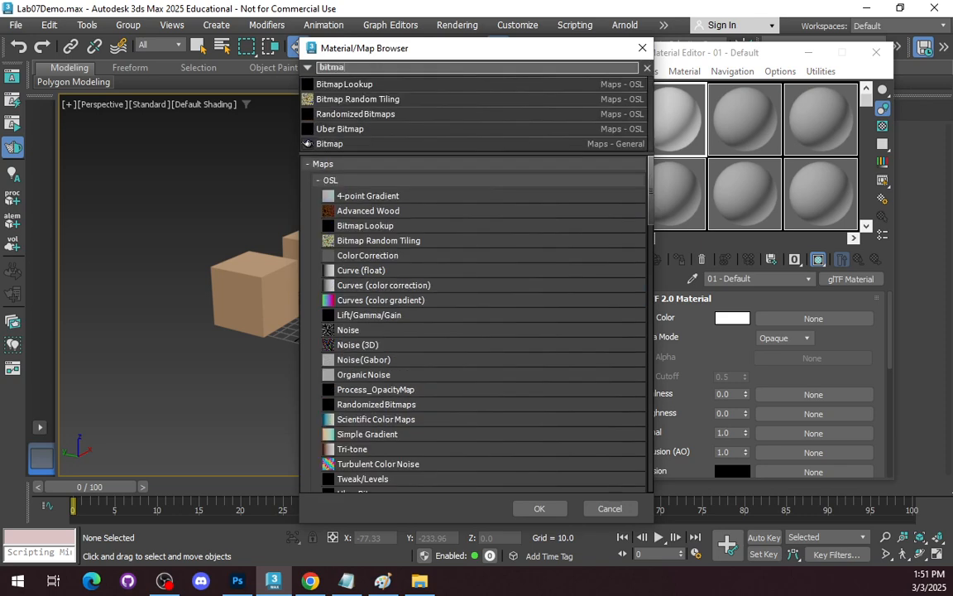
double_click(371, 146)
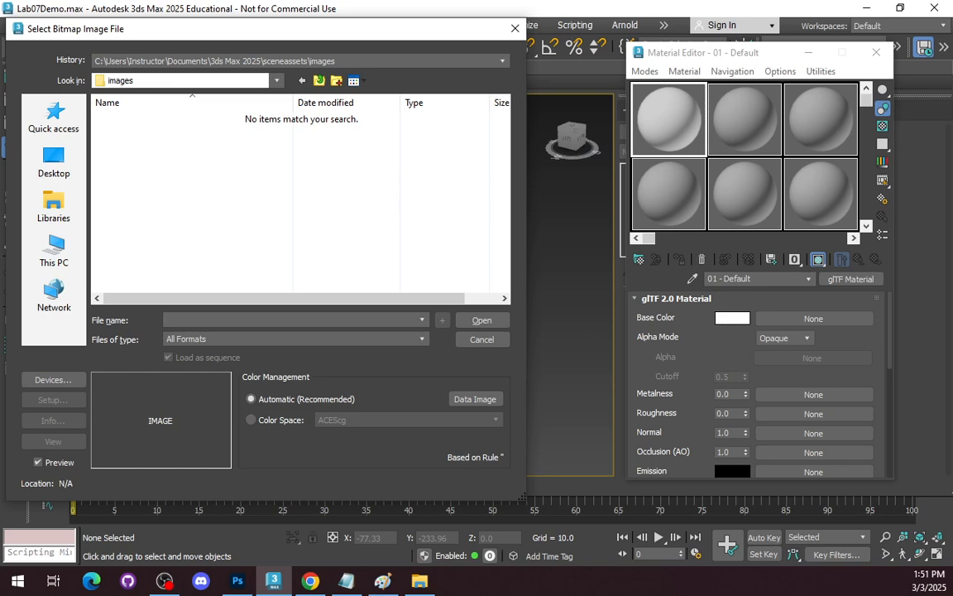
Step: Switch to File Explorer and preview the dice, bark and leaves textures in the Lab07 folder
left_click_drag(952, 102, 338, 50)
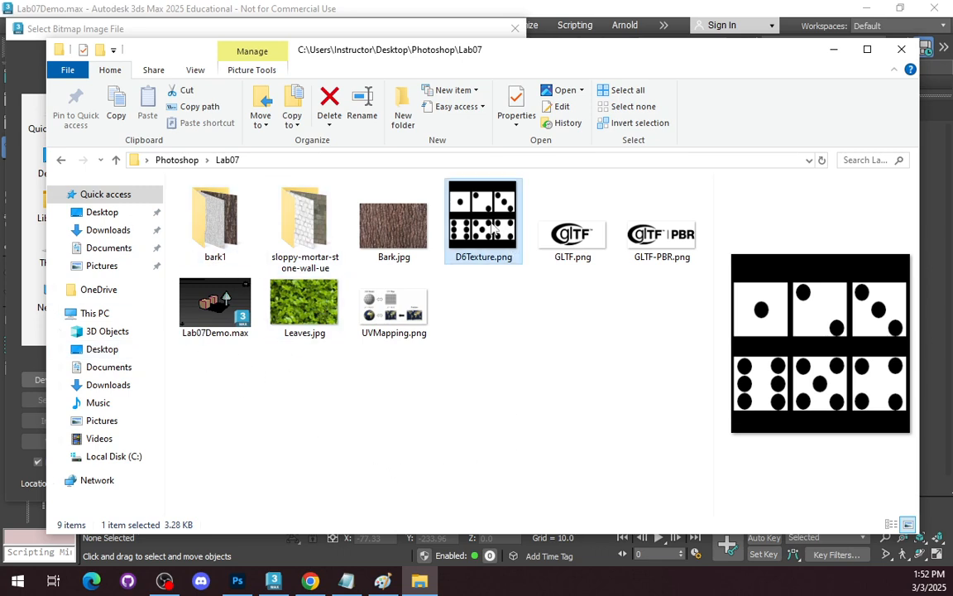
left_click(390, 225)
left_click(307, 311)
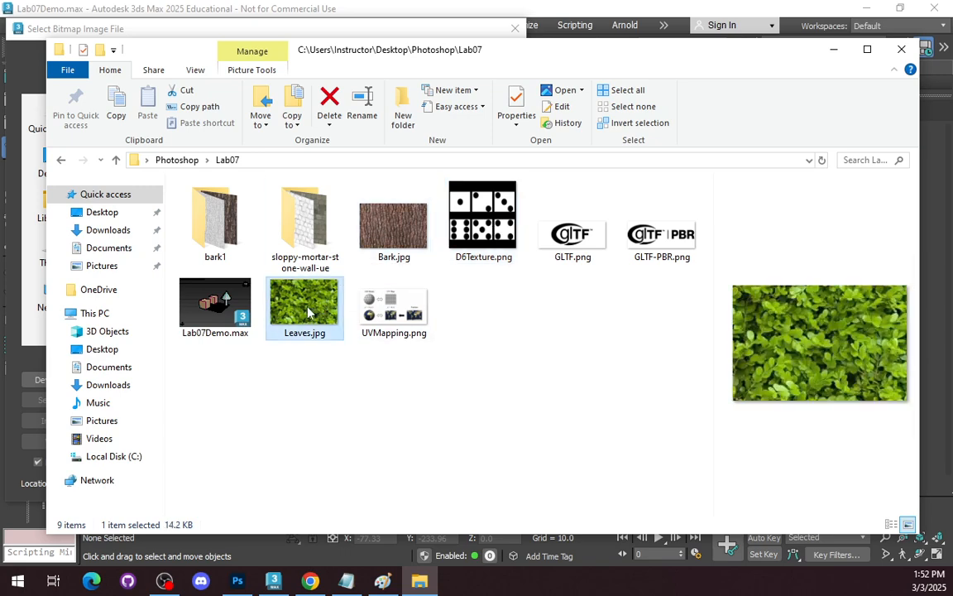
left_click(305, 216)
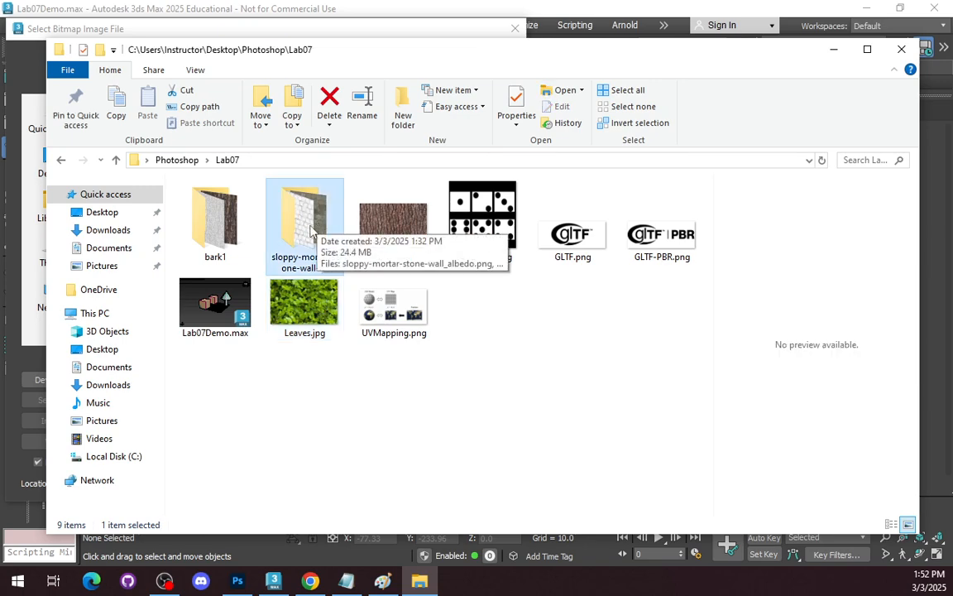
Step: Examine the albedo, normal, metallic, roughness, height and AO maps in the sloppy-mortar-stone-wall-ue folder, then return to 3ds Max
double_click(320, 227)
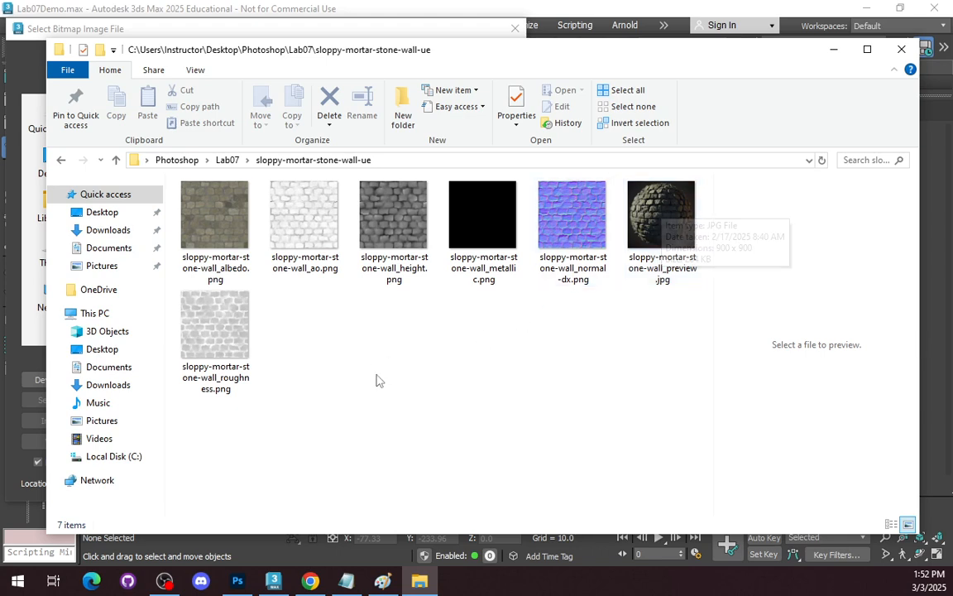
left_click(186, 176)
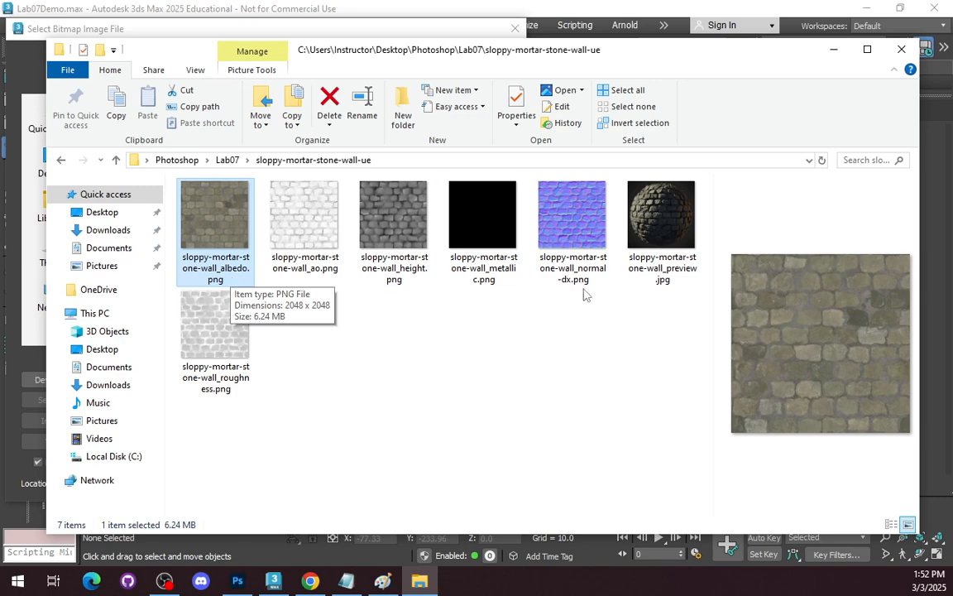
left_click(542, 212)
left_click(488, 220)
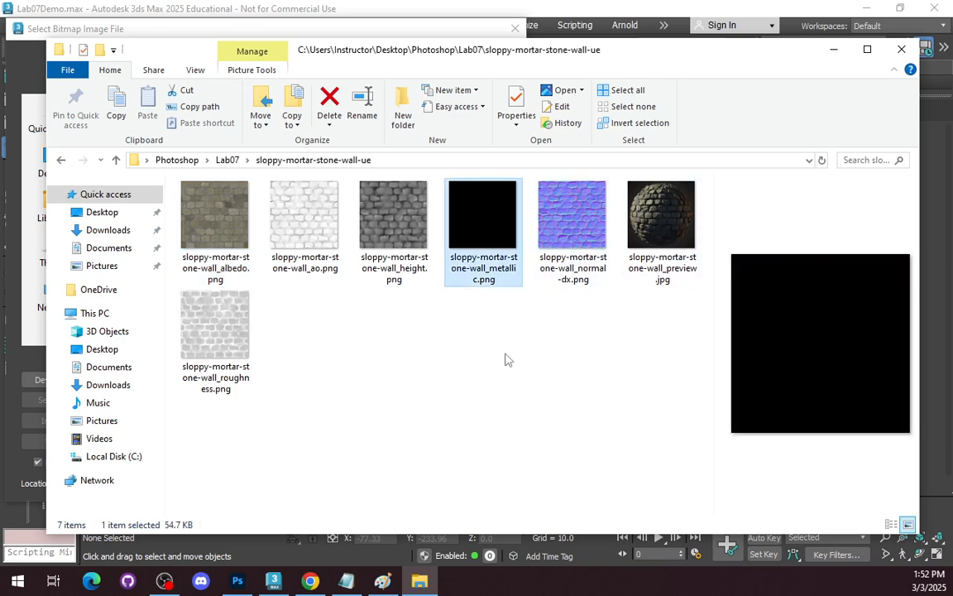
left_click(245, 339)
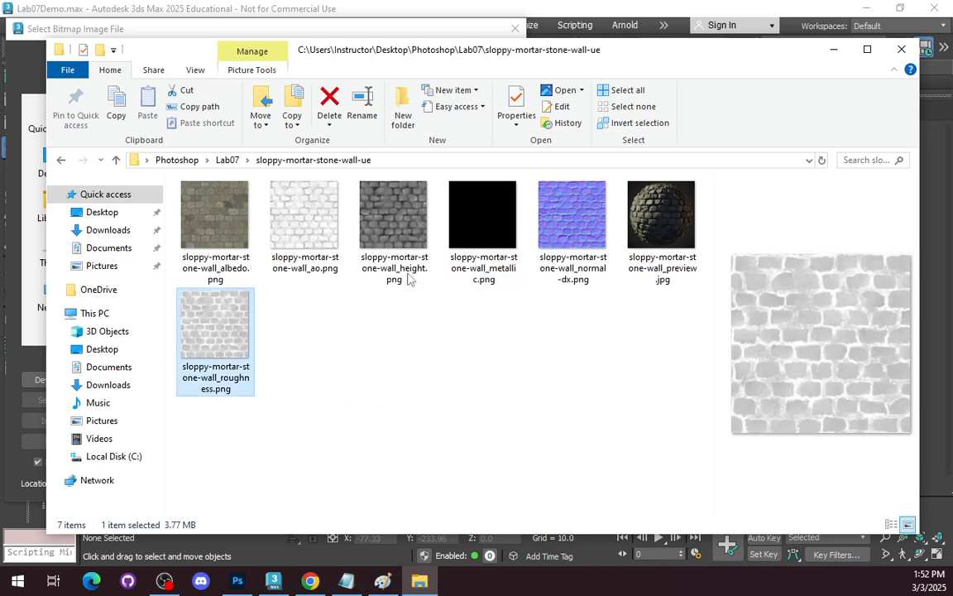
left_click(405, 217)
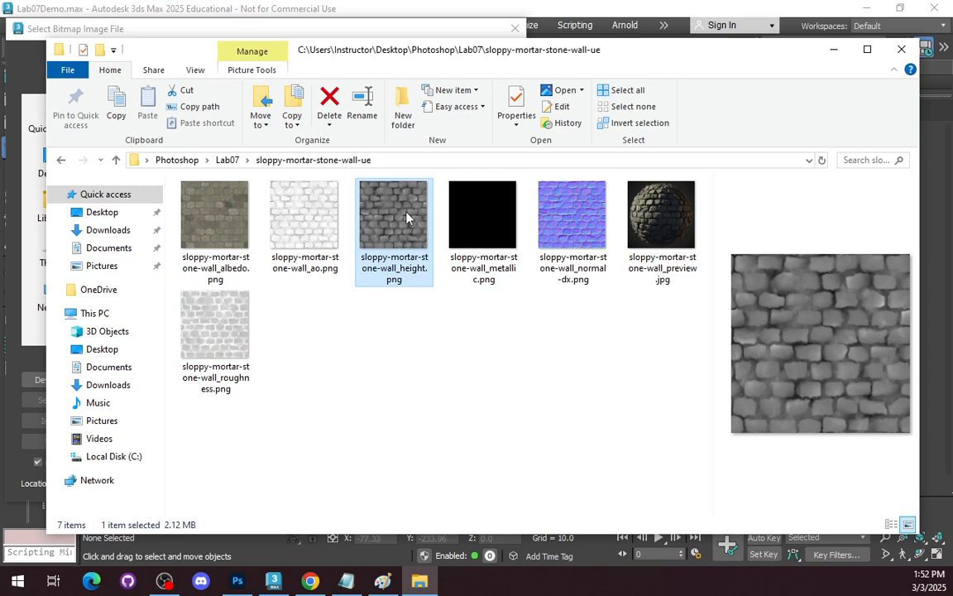
left_click(327, 329)
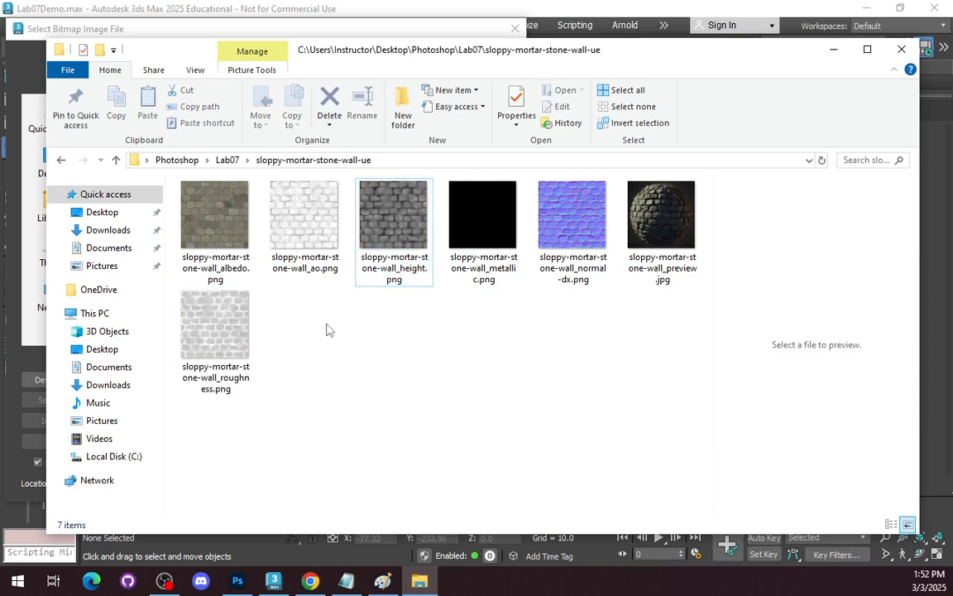
left_click(302, 215)
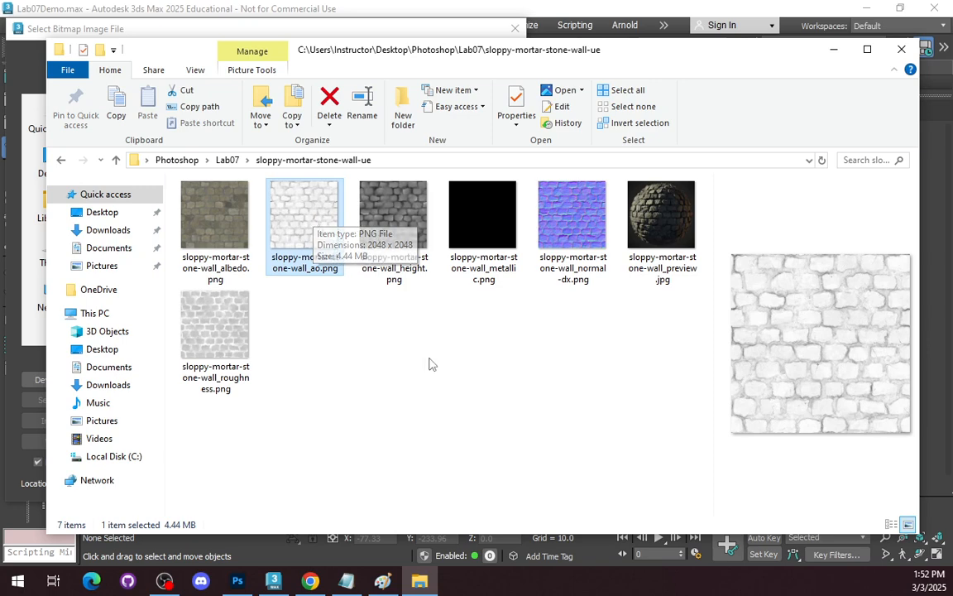
left_click(424, 364)
left_click(833, 50)
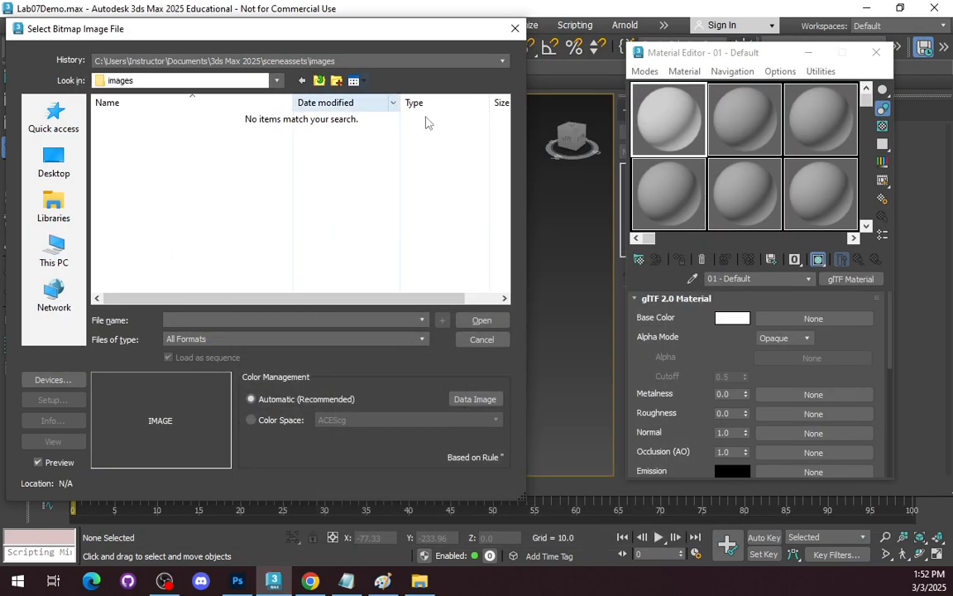
Step: Load D6Texture.png from C:\Users\Instructor\Desktop\Photoshop\Lab07 as the Base Color bitmap and apply the material to the Die box
left_click(228, 319)
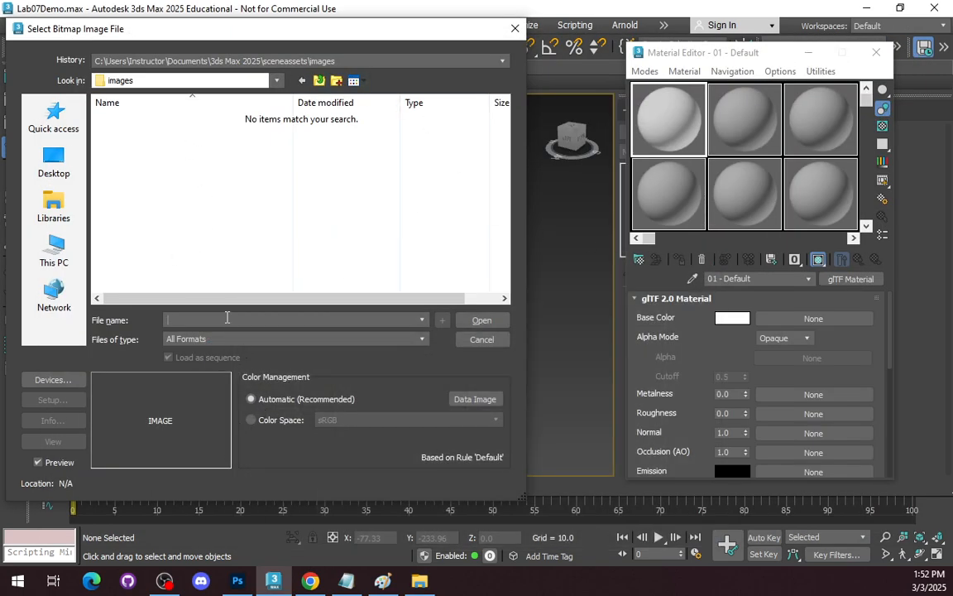
type("C:\\Users\\Instructor\\Desktop\\Photoshop\\Lab07")
key("Return")
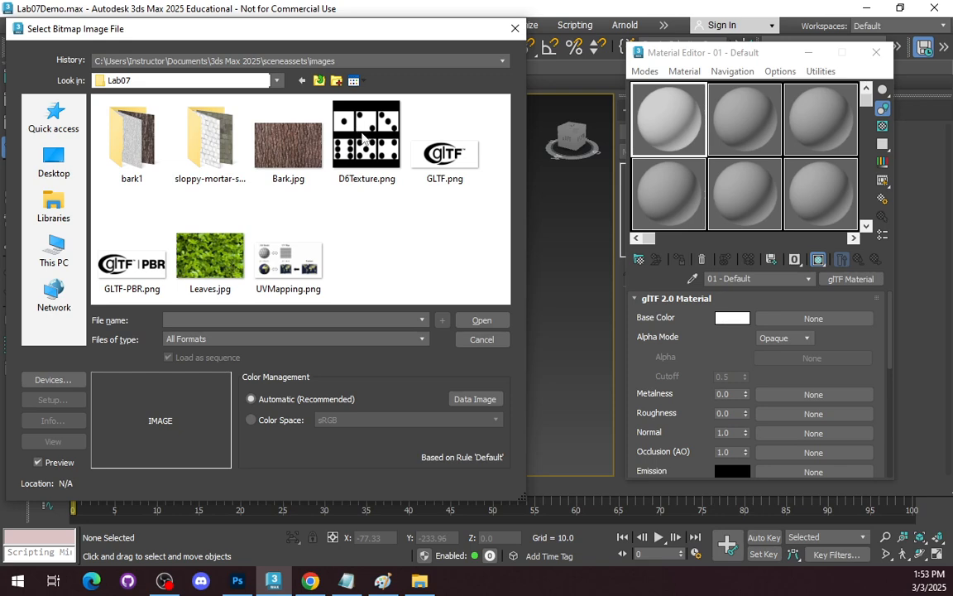
left_click(327, 123)
left_click(482, 320)
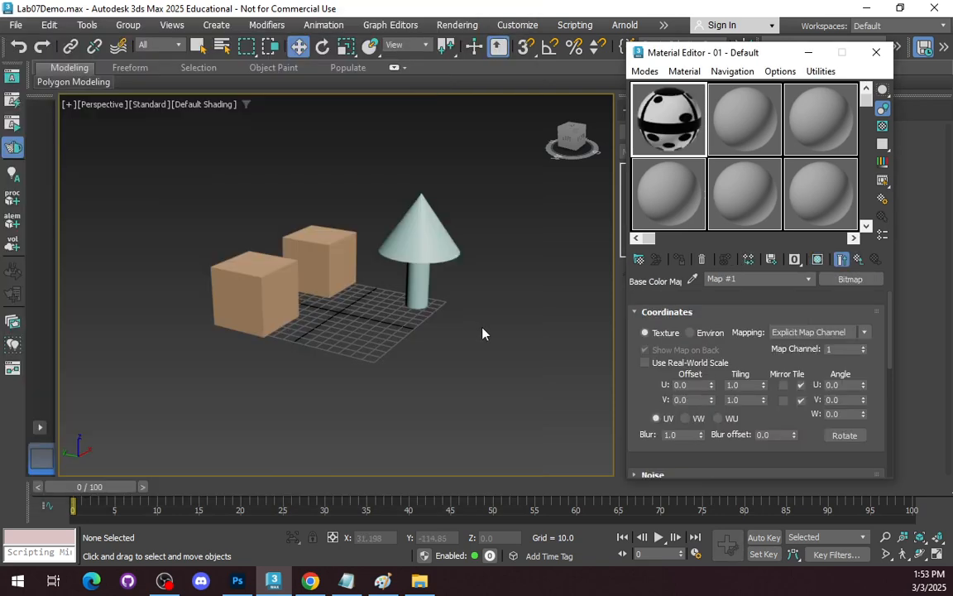
left_click_drag(683, 128, 319, 251)
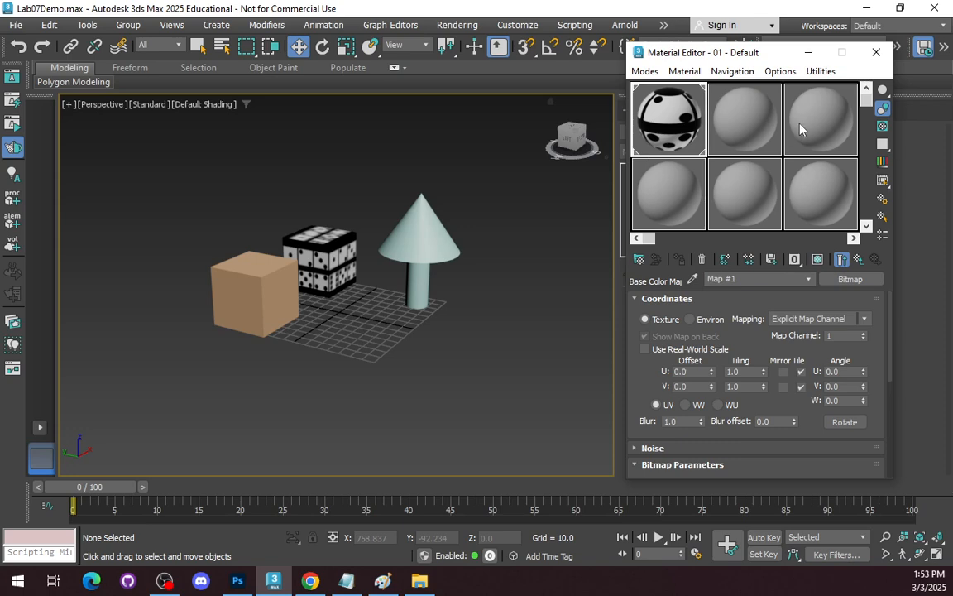
Step: Change the second sample slot's material type to glTF Material
left_click(746, 124)
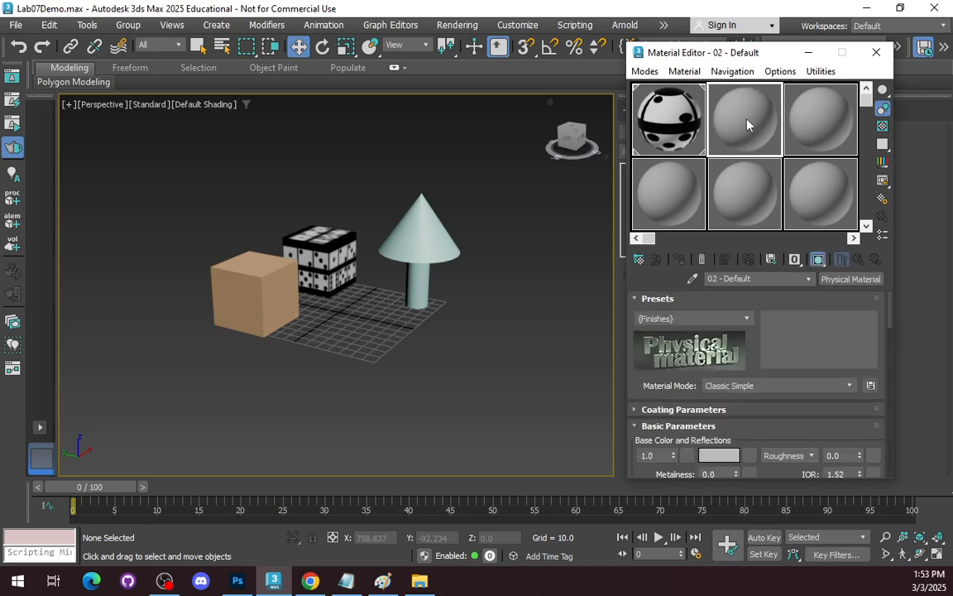
left_click(848, 279)
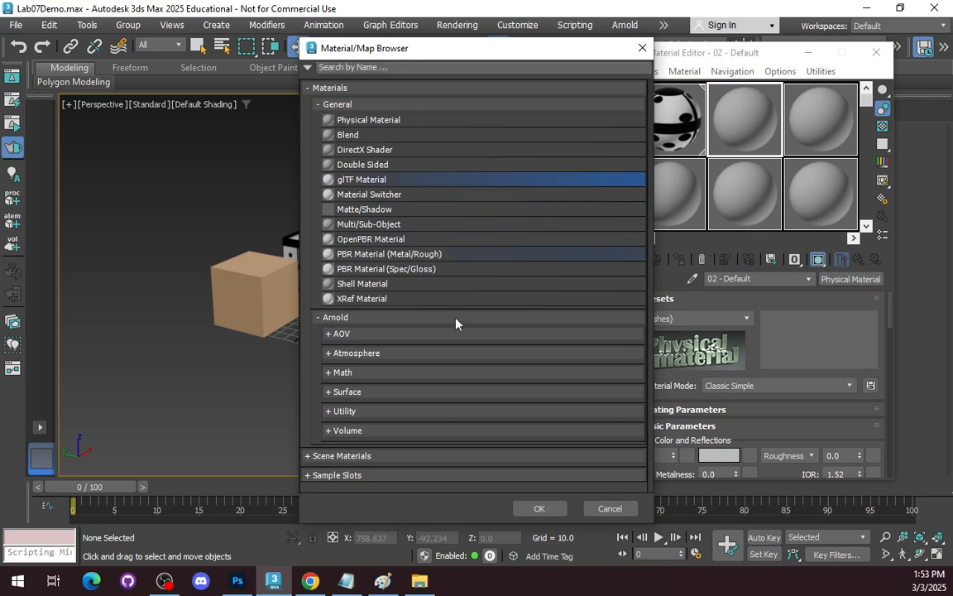
left_click(540, 508)
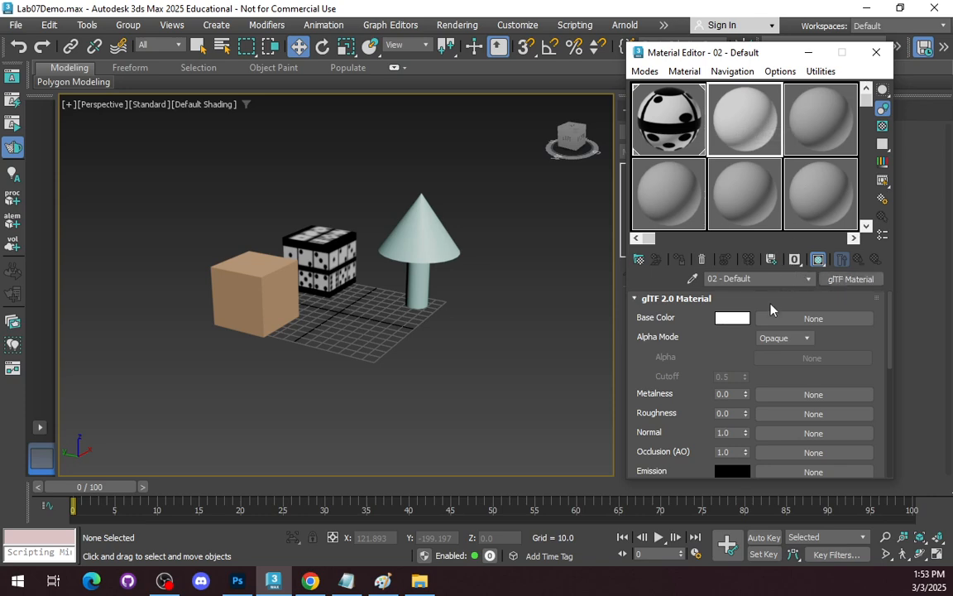
Step: Assign a Bitmap map using Bark.jpg to the second glTF material's Base Color
left_click(786, 321)
type("bitmap")
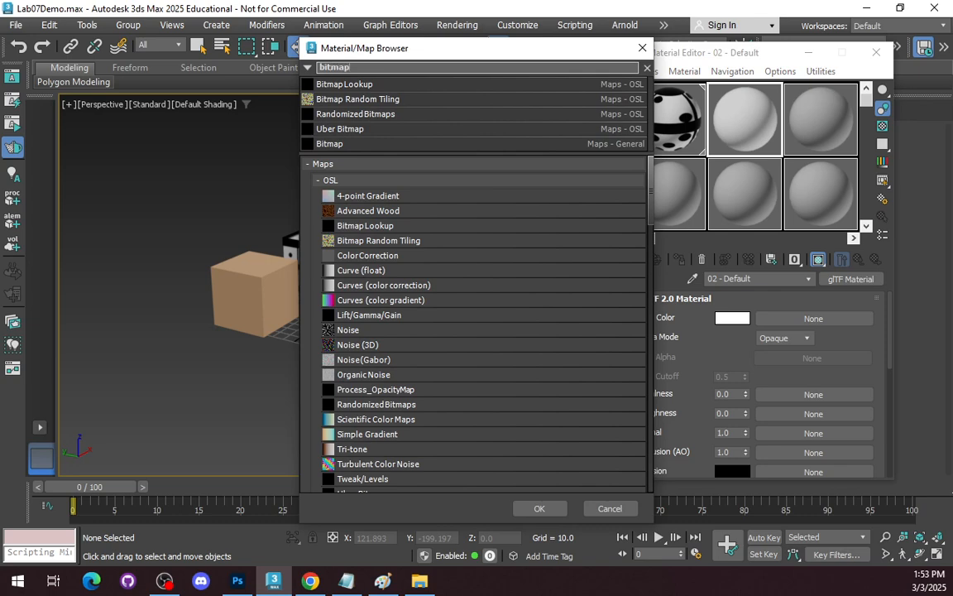
left_click(338, 144)
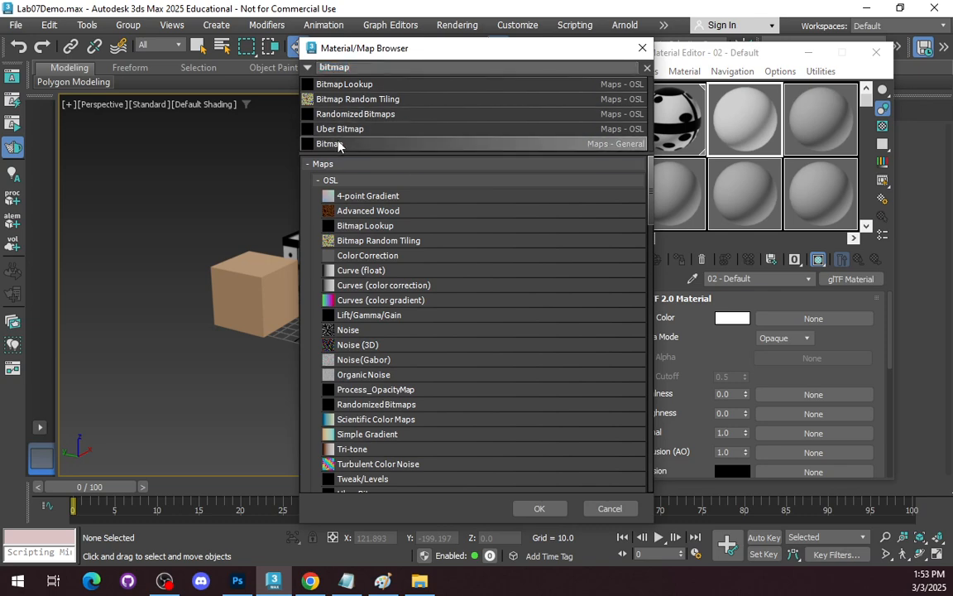
left_click(539, 508)
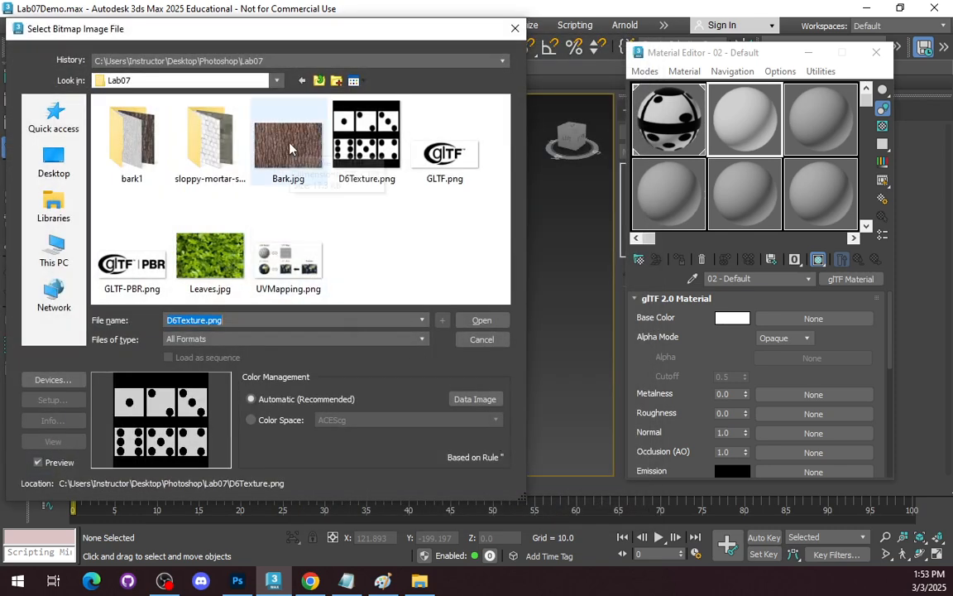
left_click(288, 148)
left_click(481, 321)
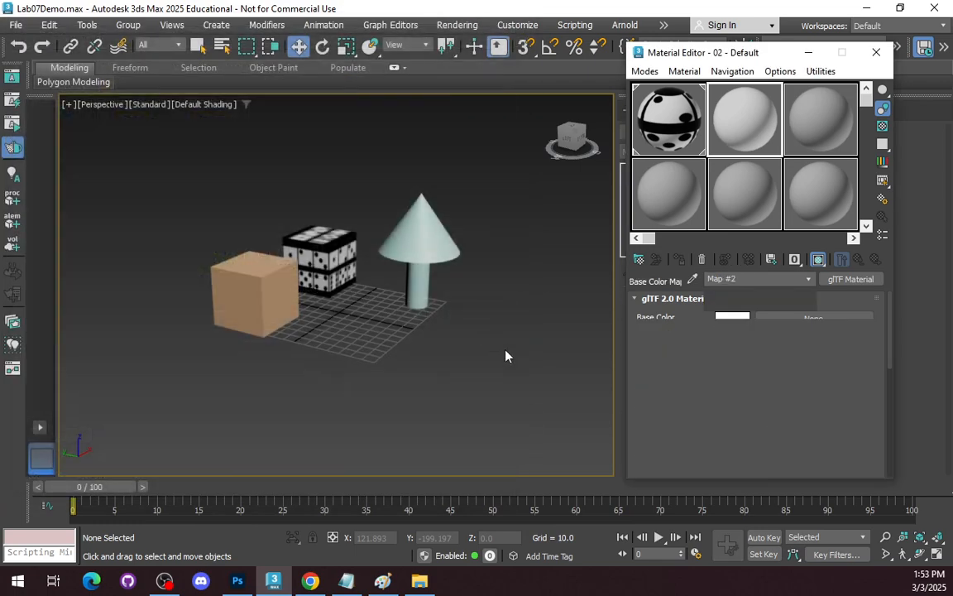
Step: Change the third sample slot's material type to glTF Material and apply the bark material to the tree
left_click(823, 126)
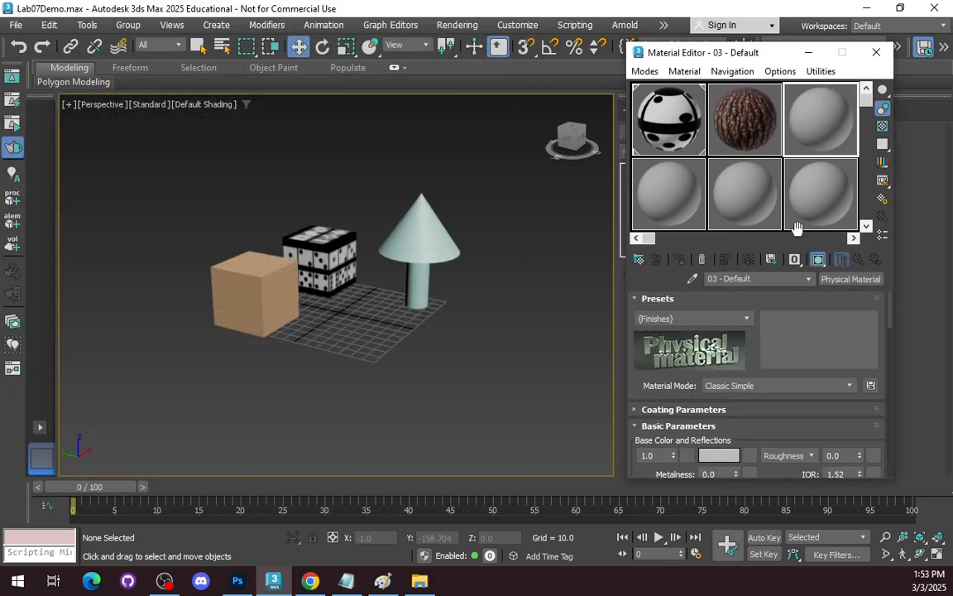
left_click(837, 279)
left_click(377, 182)
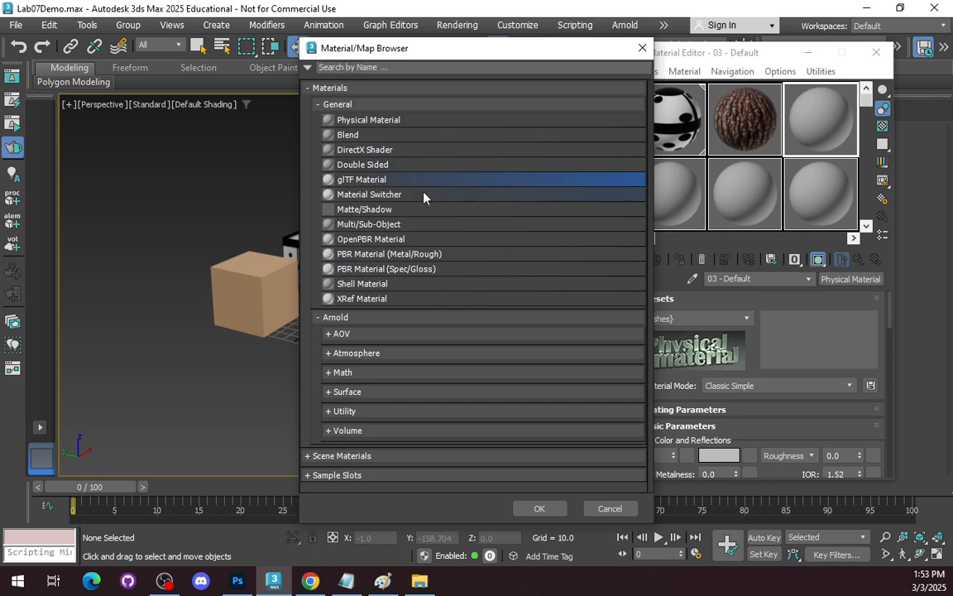
left_click(536, 512)
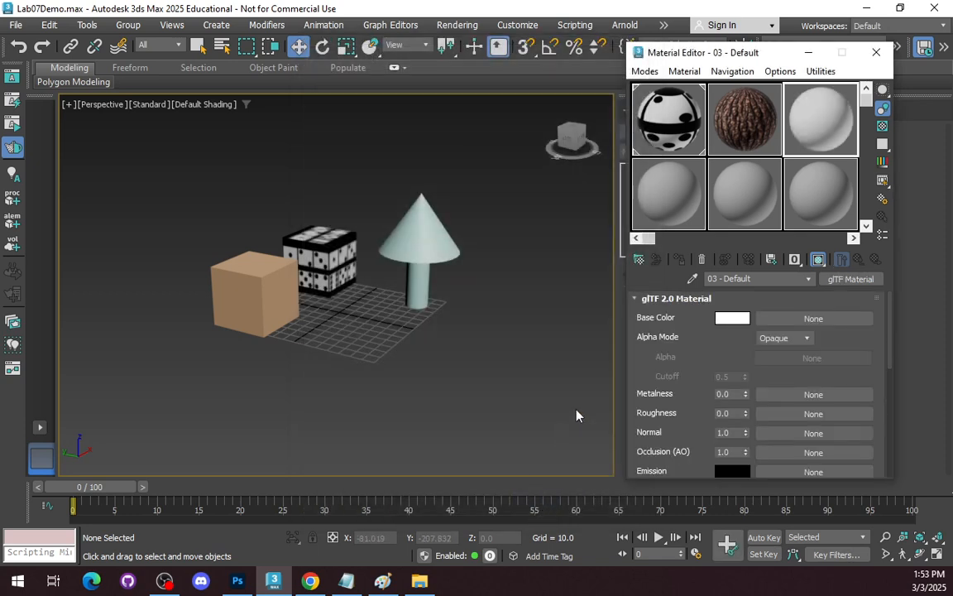
left_click_drag(744, 121, 411, 236)
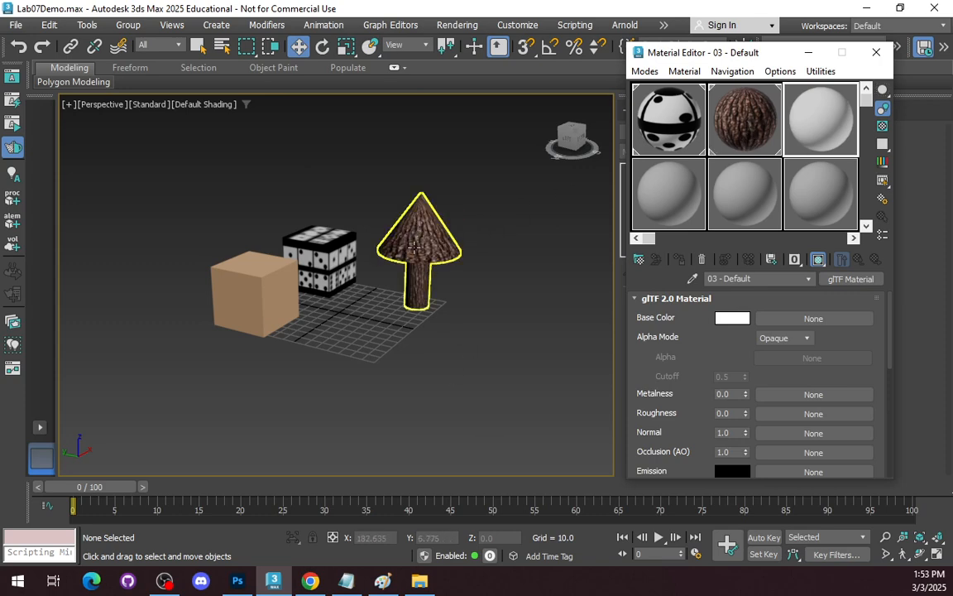
Step: Assign a Bitmap map using Leaves.jpg to the third glTF material's Base Color and apply the material to the tan box
left_click(848, 279)
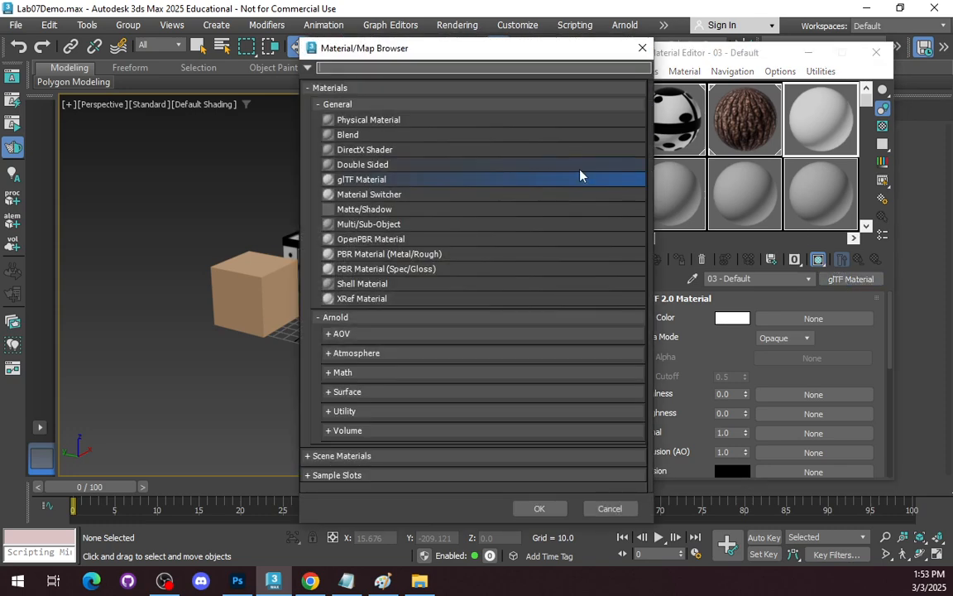
double_click(390, 182)
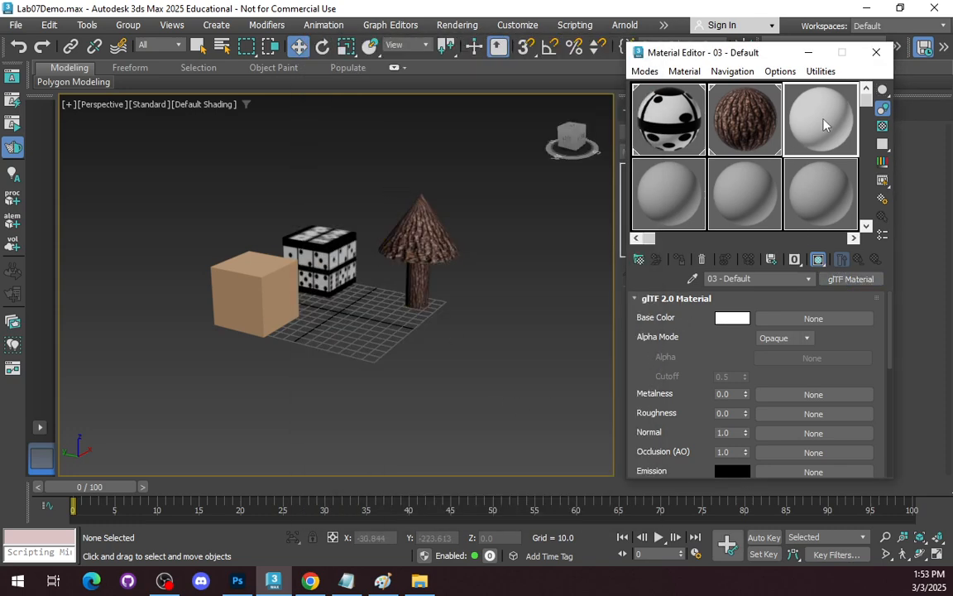
left_click(798, 319)
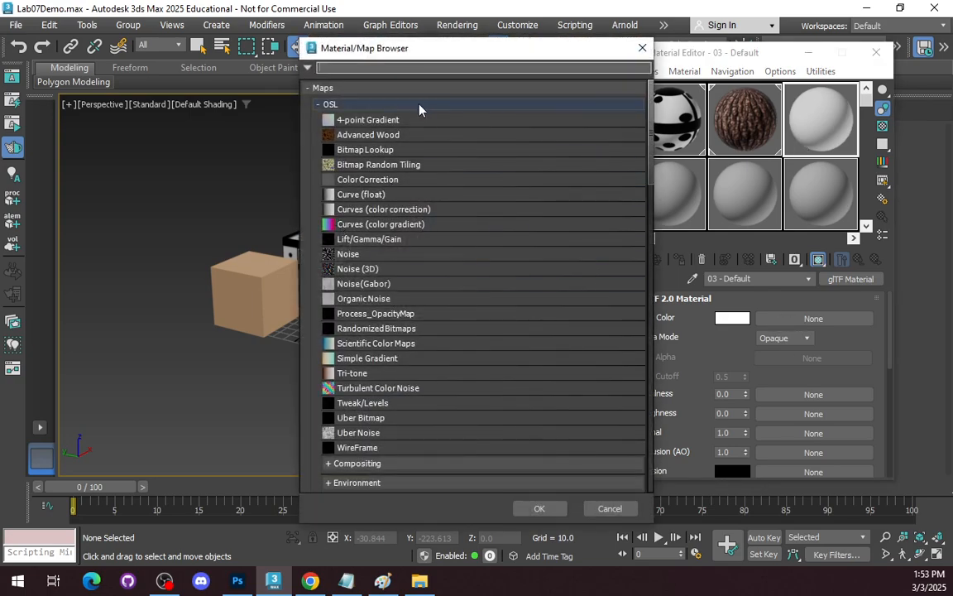
type("bitmap")
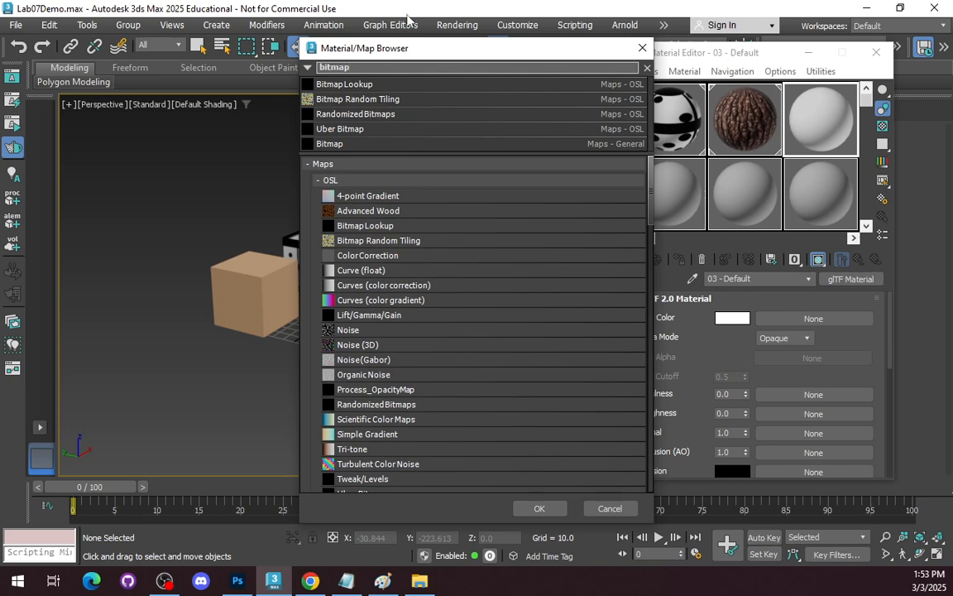
double_click(381, 143)
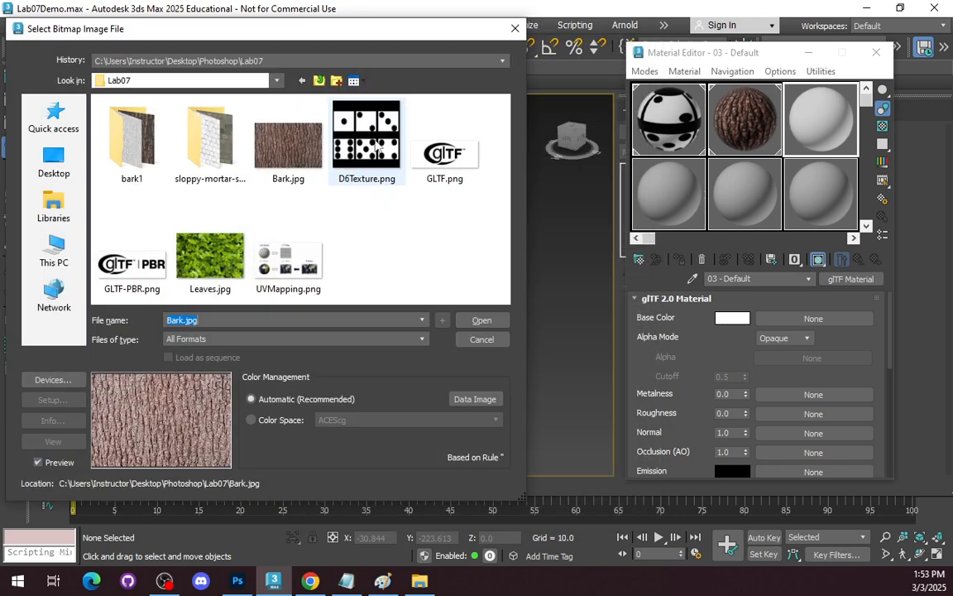
left_click(217, 256)
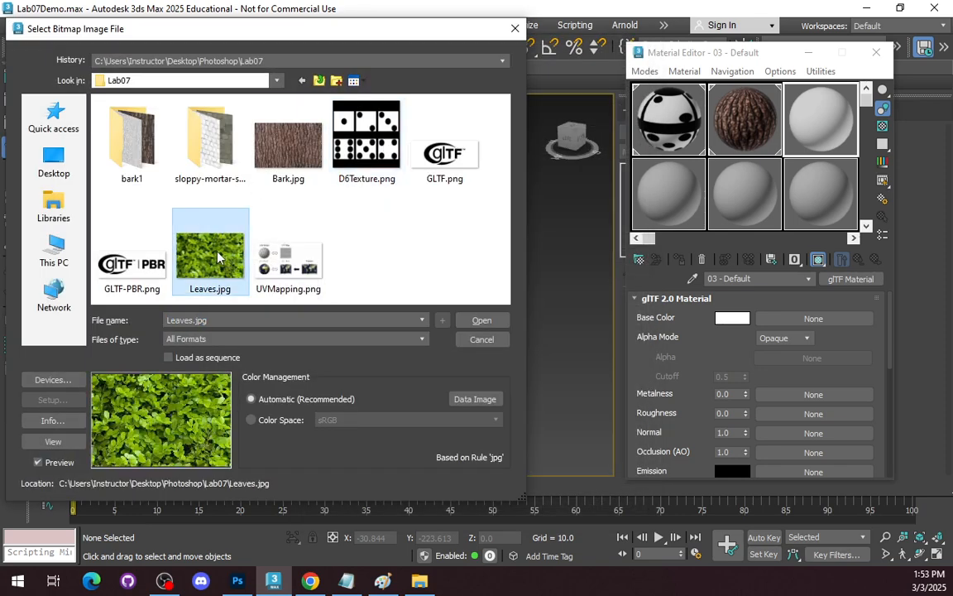
left_click(476, 321)
left_click_drag(820, 120, 265, 298)
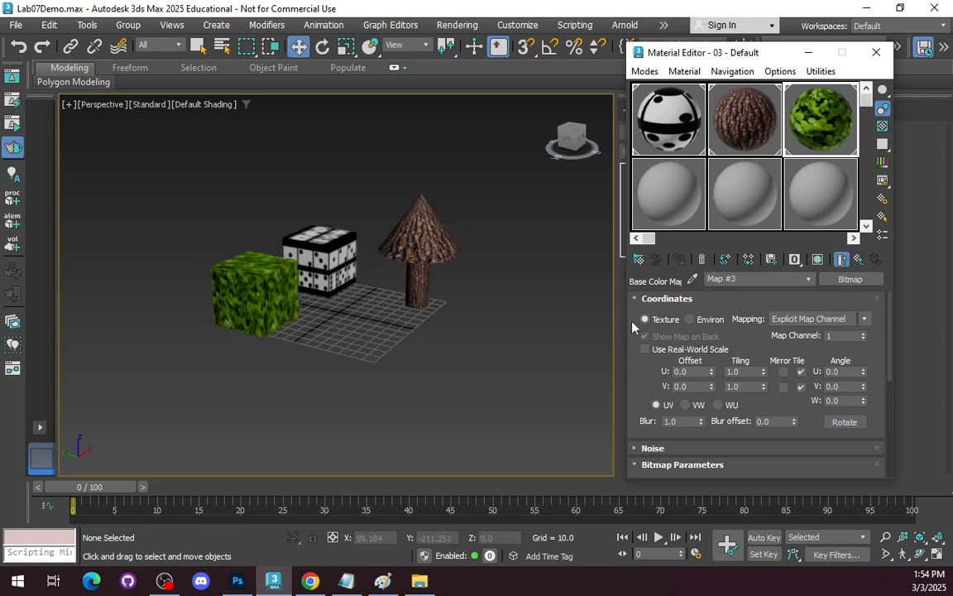
Step: Change the fourth sample slot's material type to glTF Material
left_click(669, 188)
left_click(847, 280)
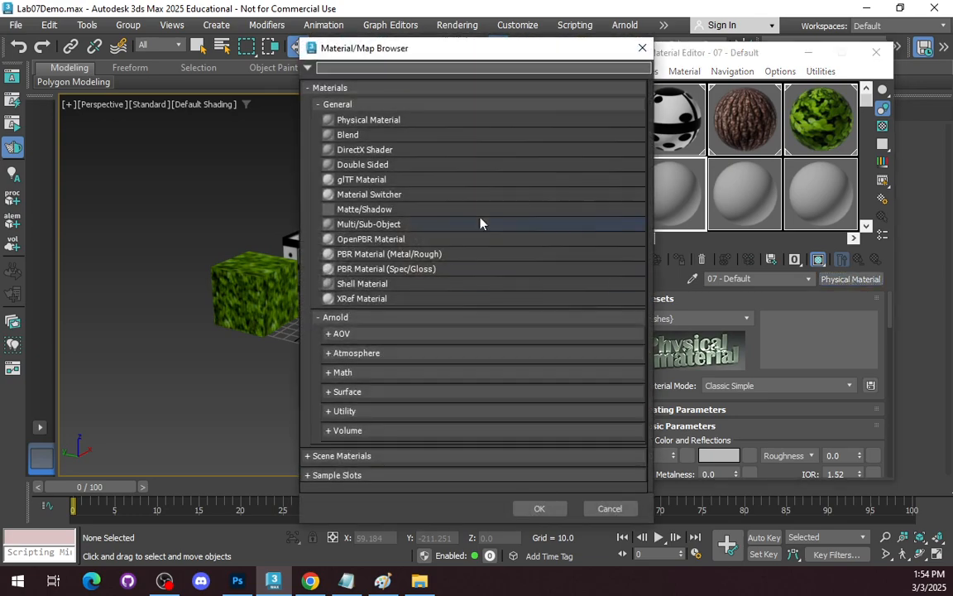
double_click(378, 181)
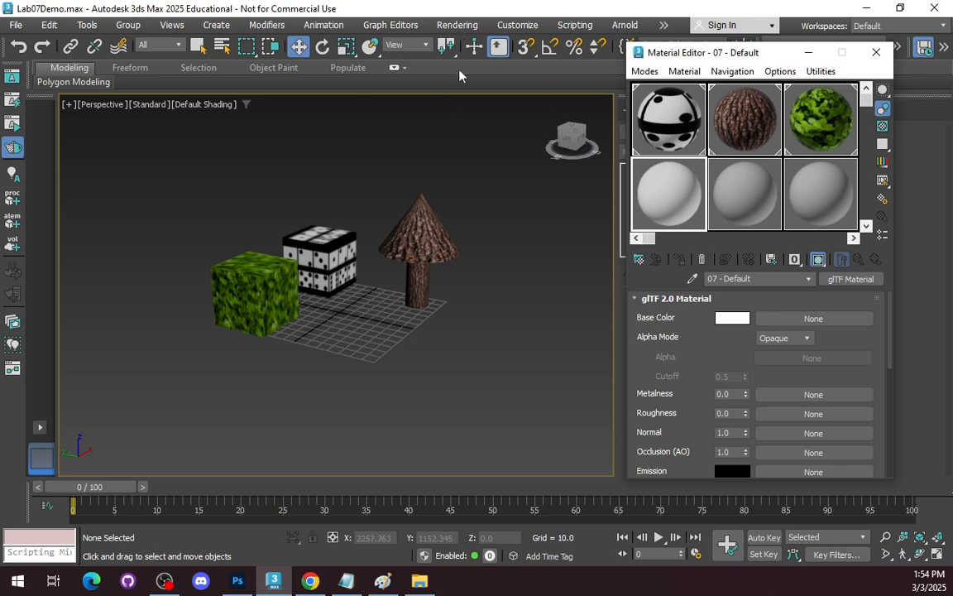
Step: Assign a Bitmap map using sloppy-mortar-stone-wall_albedo.png from the sloppy-mortar-stone-wall-ue folder to the fourth material's Base Color
left_click(808, 320)
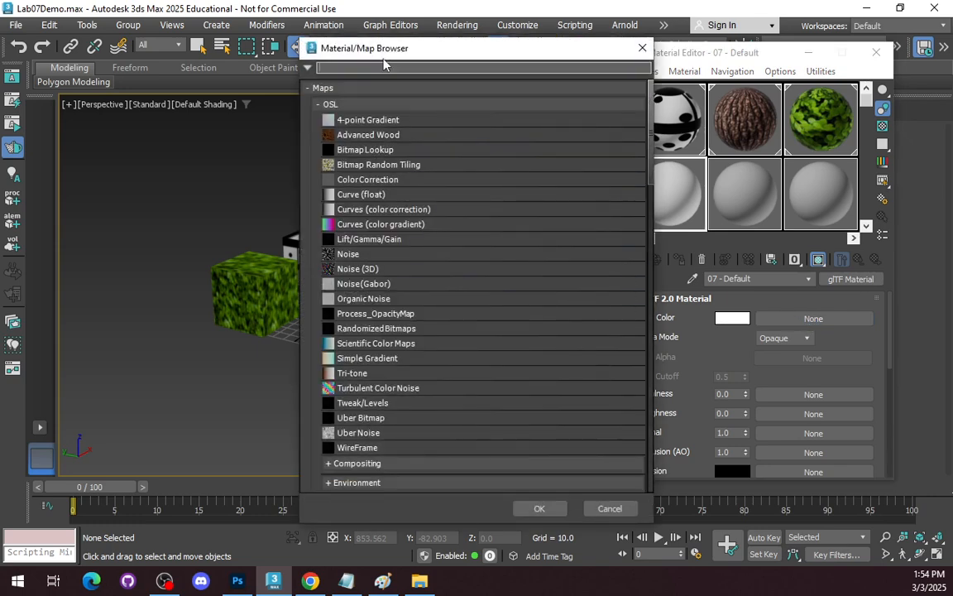
type("C:\\Users\\Instructor\\Desktop\\Photoshop\\Lab07")
key("ctrl+a")
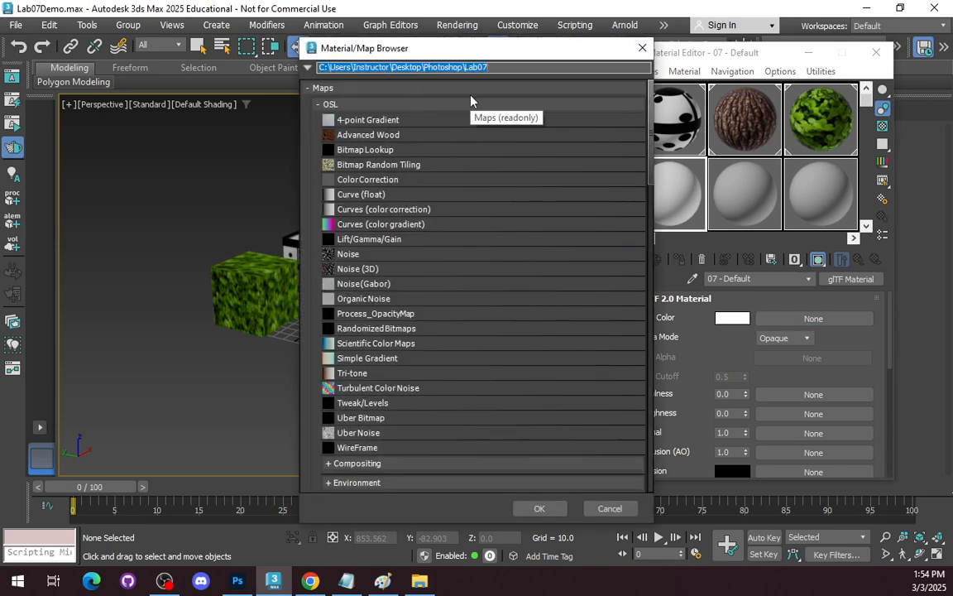
type("bi")
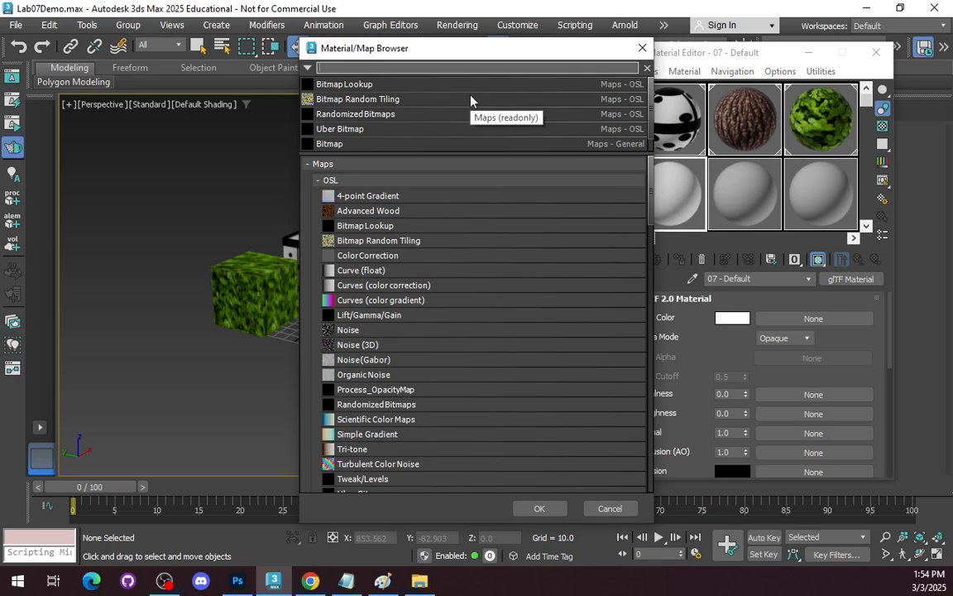
key("Down")
key("Down")
key("Down")
key("Down")
key("Down")
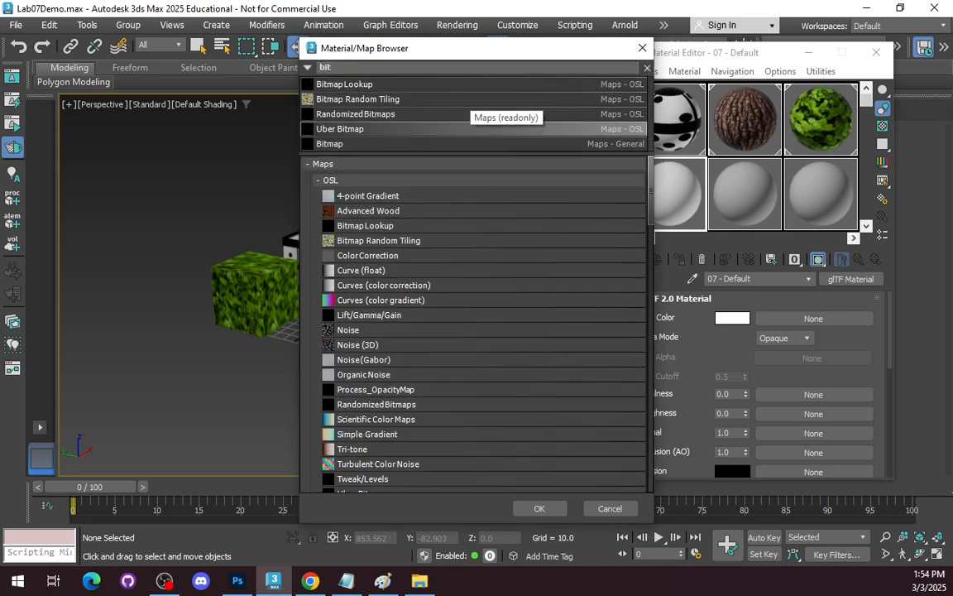
key("Return")
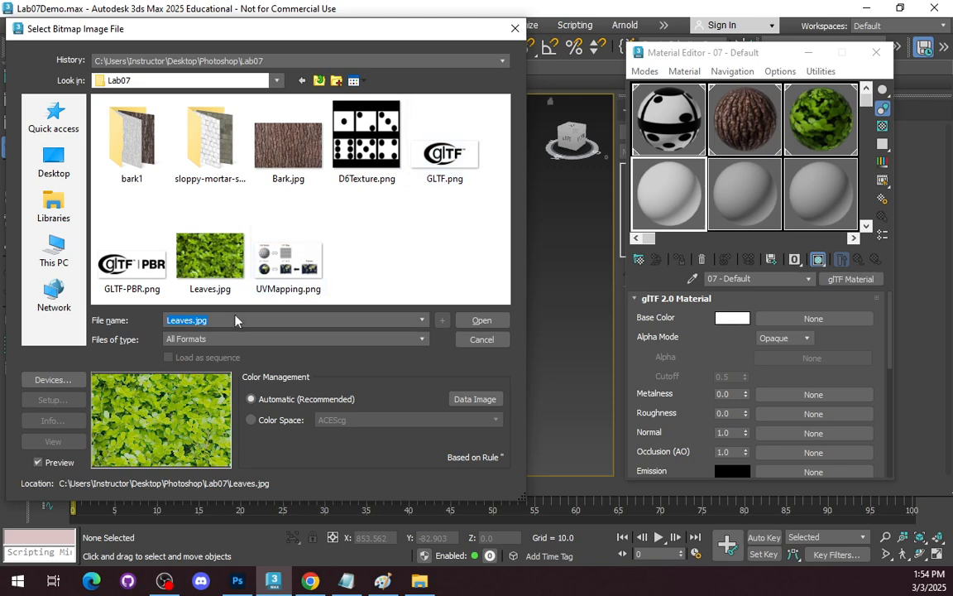
double_click(197, 133)
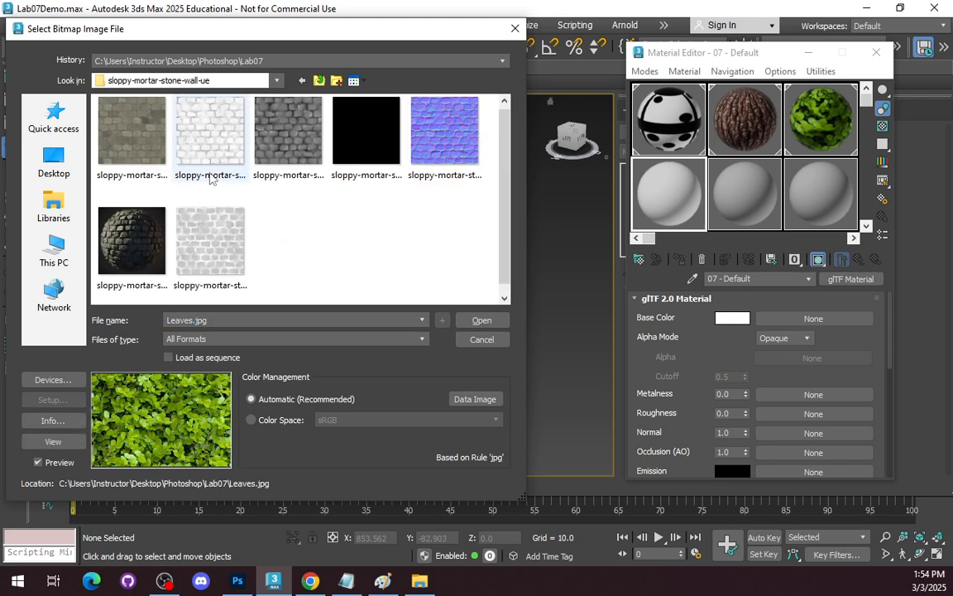
left_click(125, 129)
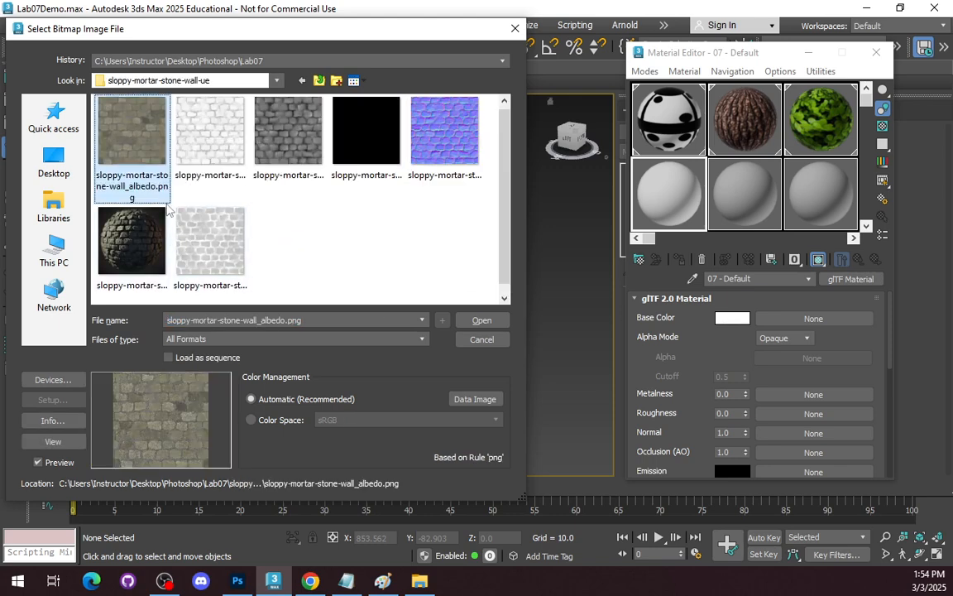
left_click(480, 321)
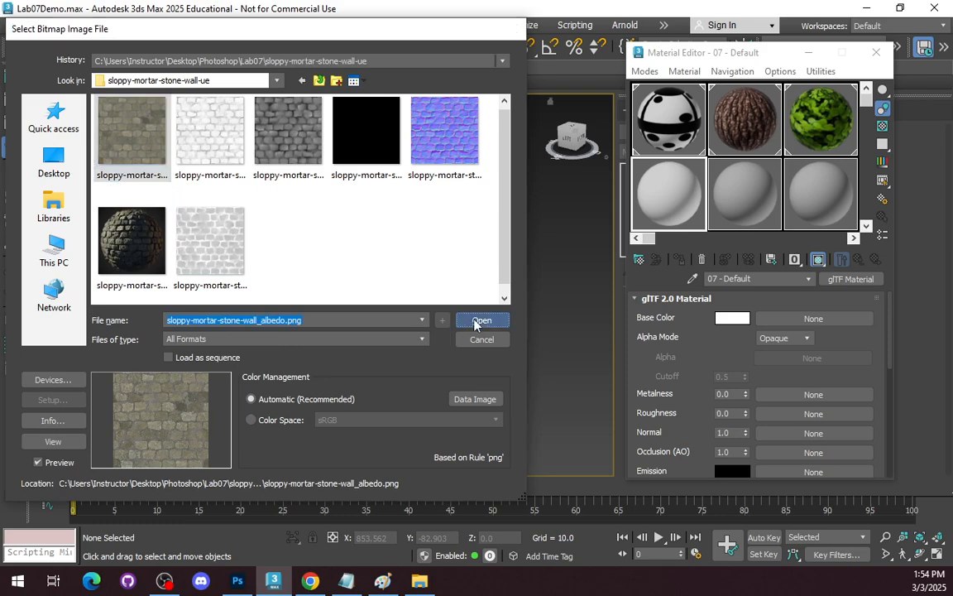
Step: Apply the stone wall material to the leaf-textured box and inspect its surface up close
left_click_drag(670, 201, 239, 273)
middle_click_drag(307, 295, 444, 300)
scroll(448, 296, "up", 5)
scroll(447, 296, "down", 2)
scroll(444, 301, "up", 3)
scroll(441, 331, "down", 3)
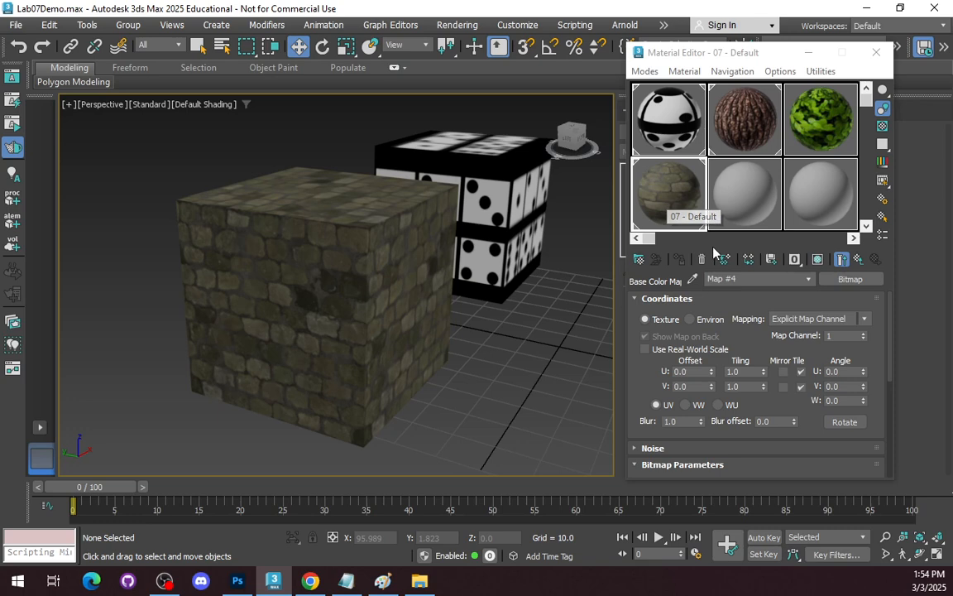
Step: Return to the stone wall material's main parameters and review the Alpha Mode options, keeping Opaque
left_click(799, 279)
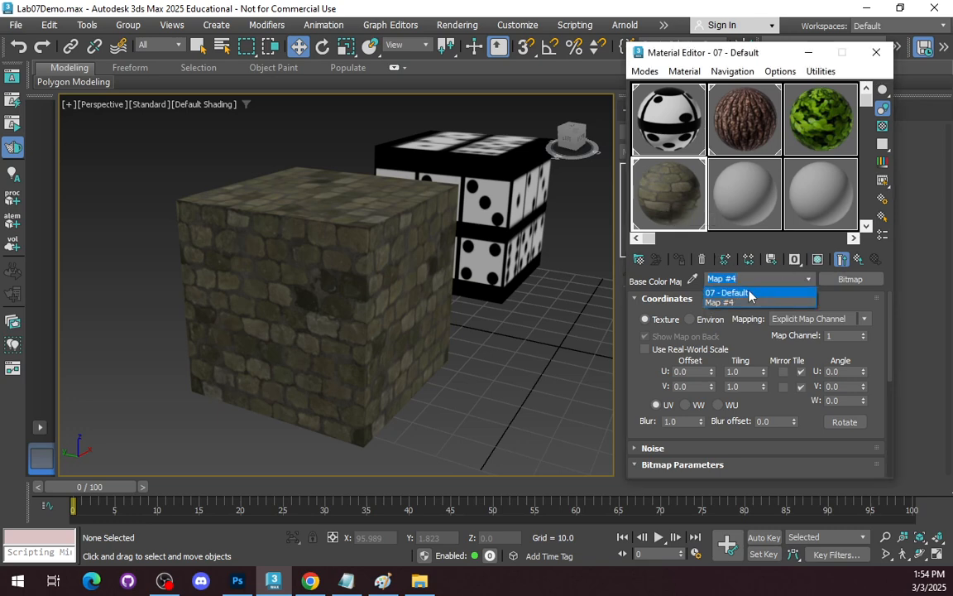
left_click(770, 292)
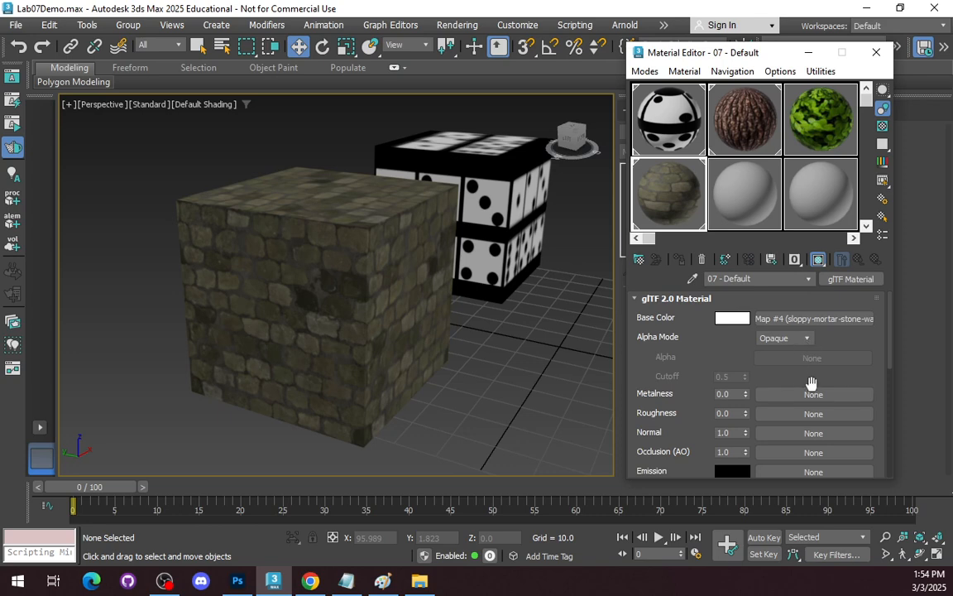
left_click(782, 338)
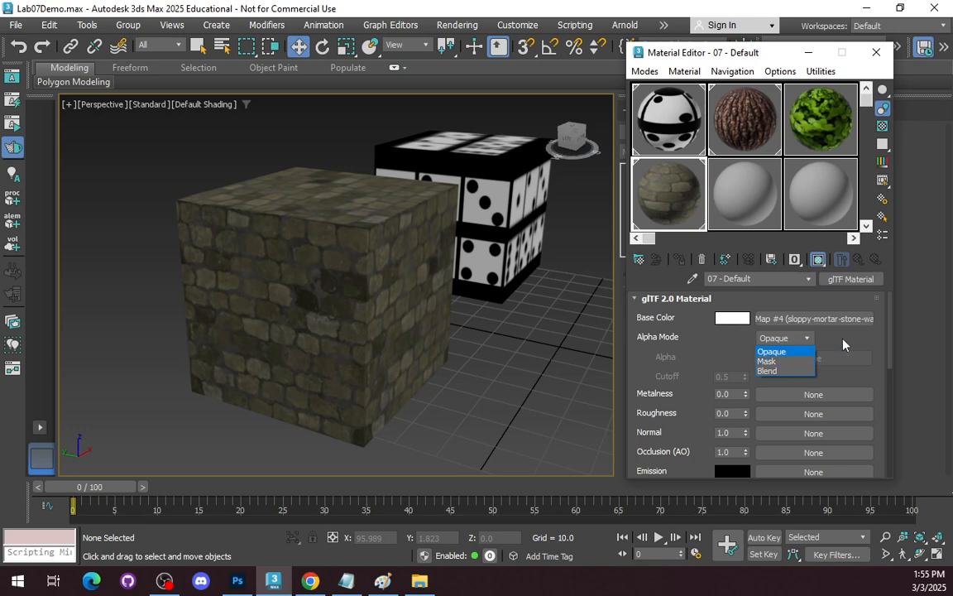
left_click(843, 340)
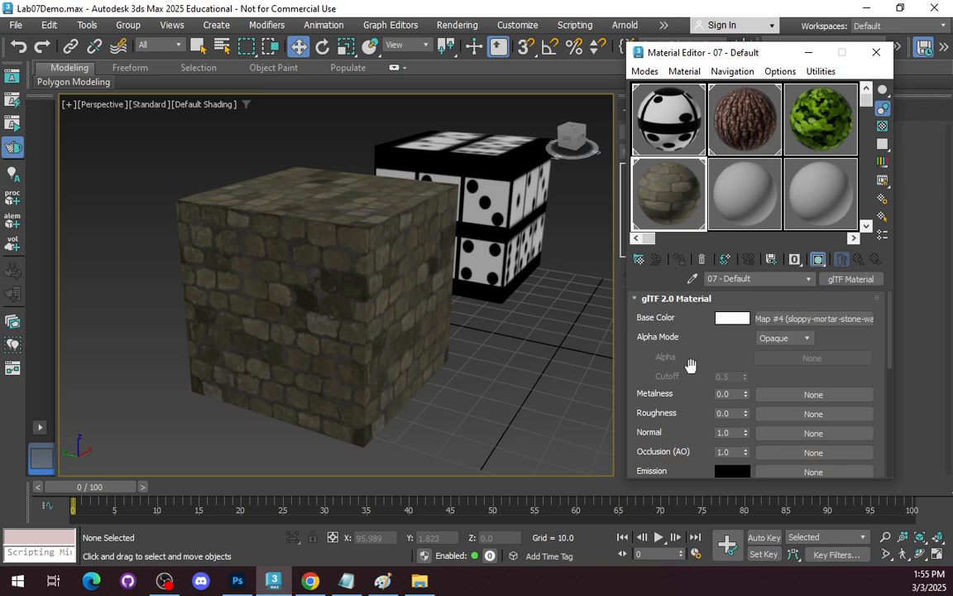
left_click(807, 339)
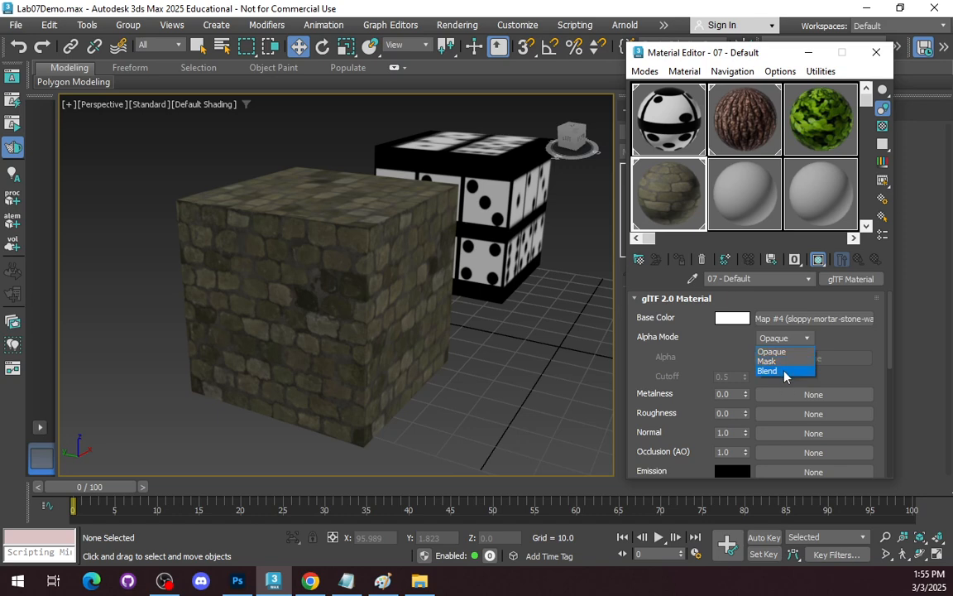
left_click(772, 351)
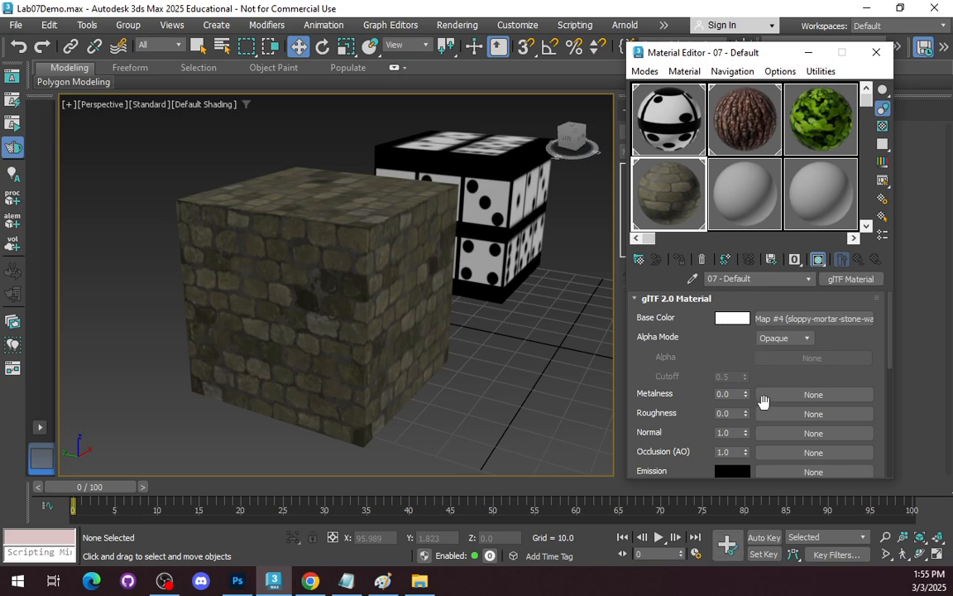
Step: Assign a Bitmap map using sloppy-mortar-stone-wall_metallic.png to the stone material's Metalness and return to the material's main parameters
left_click(801, 395)
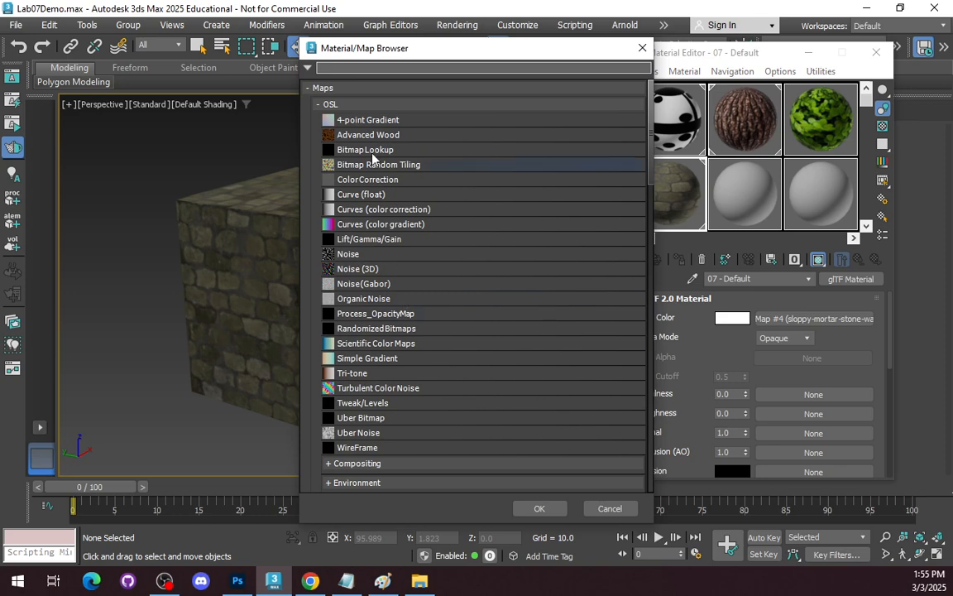
type("bit")
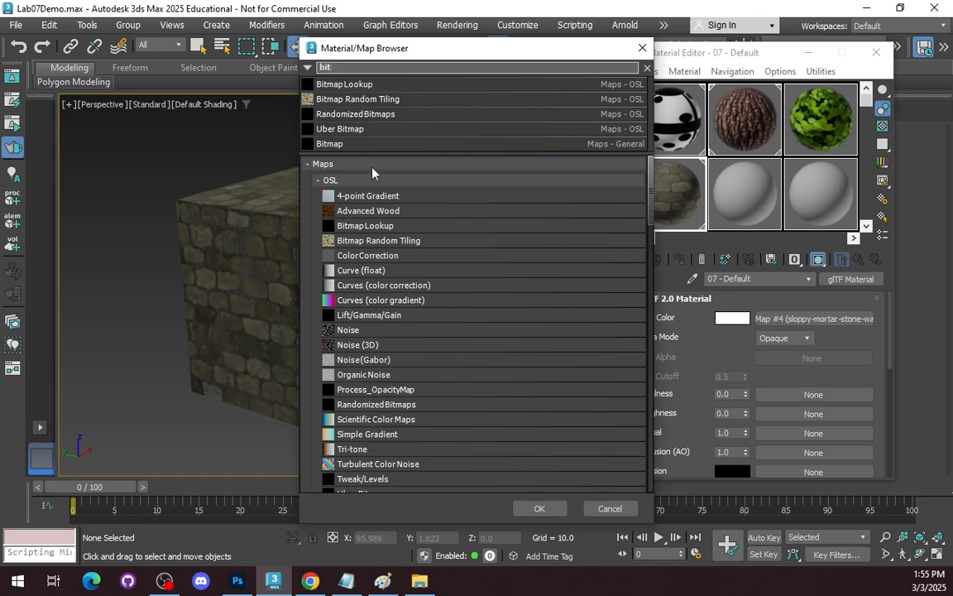
double_click(366, 145)
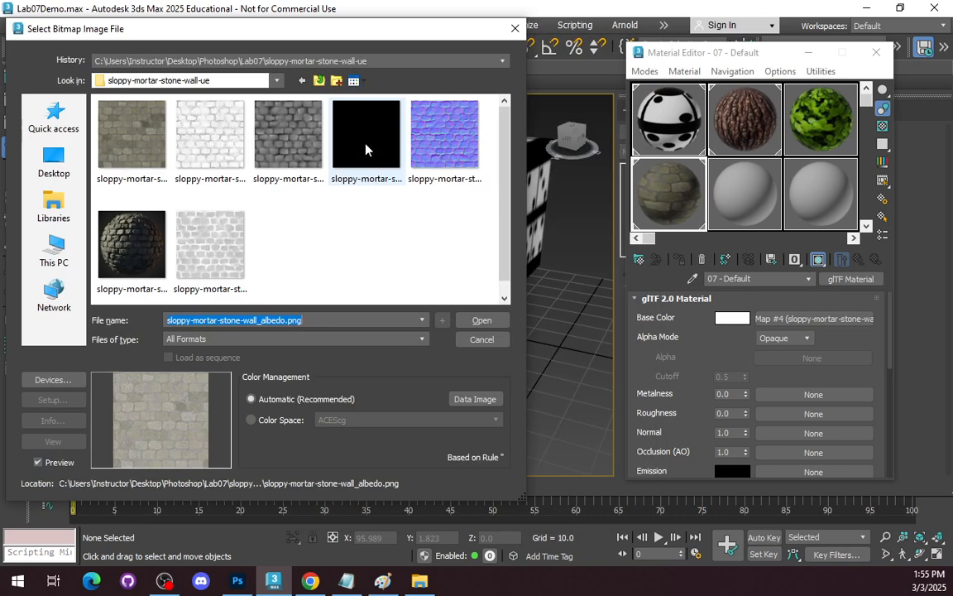
left_click(361, 146)
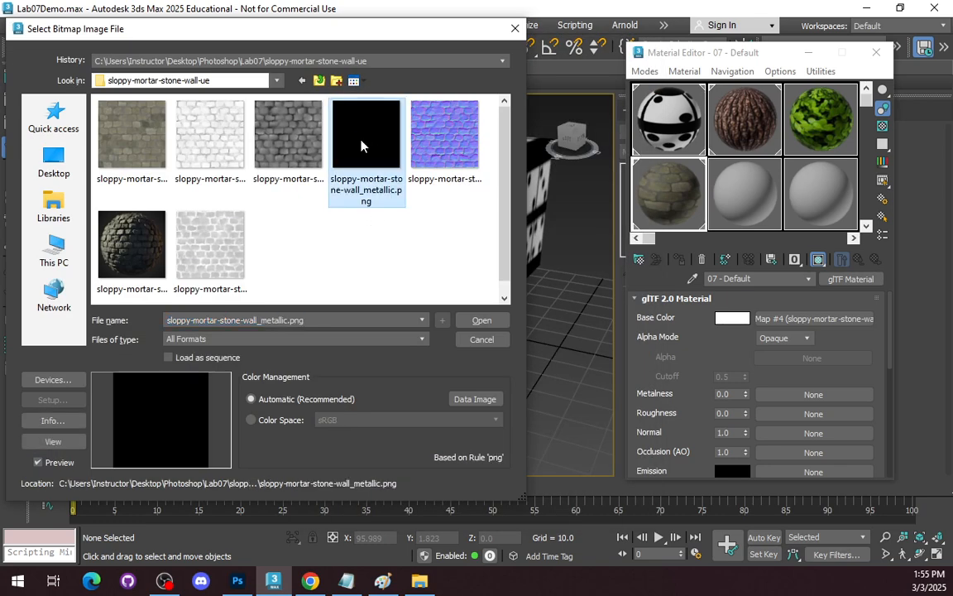
left_click(482, 320)
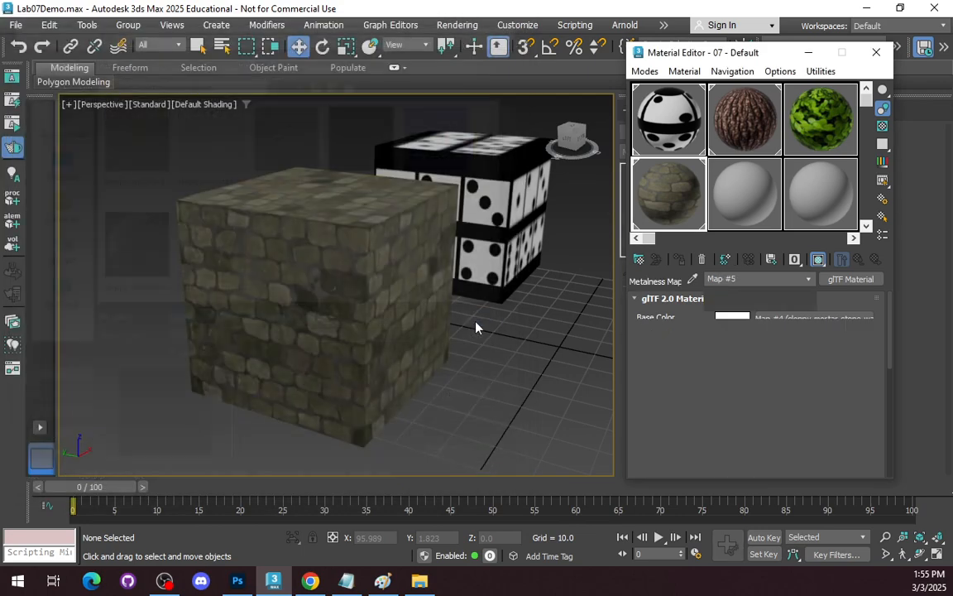
left_click(778, 279)
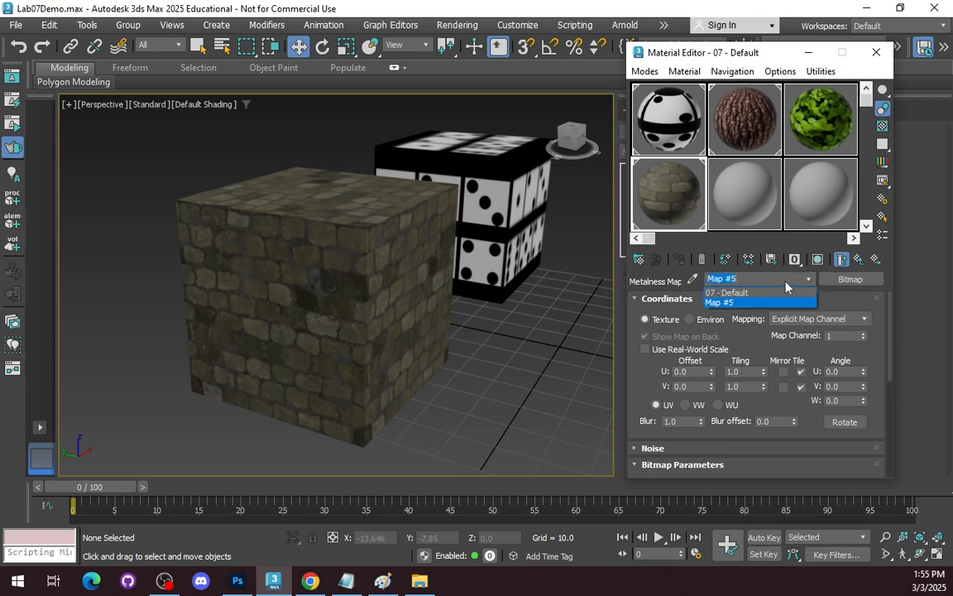
left_click(781, 292)
scroll(806, 364, "down", 2)
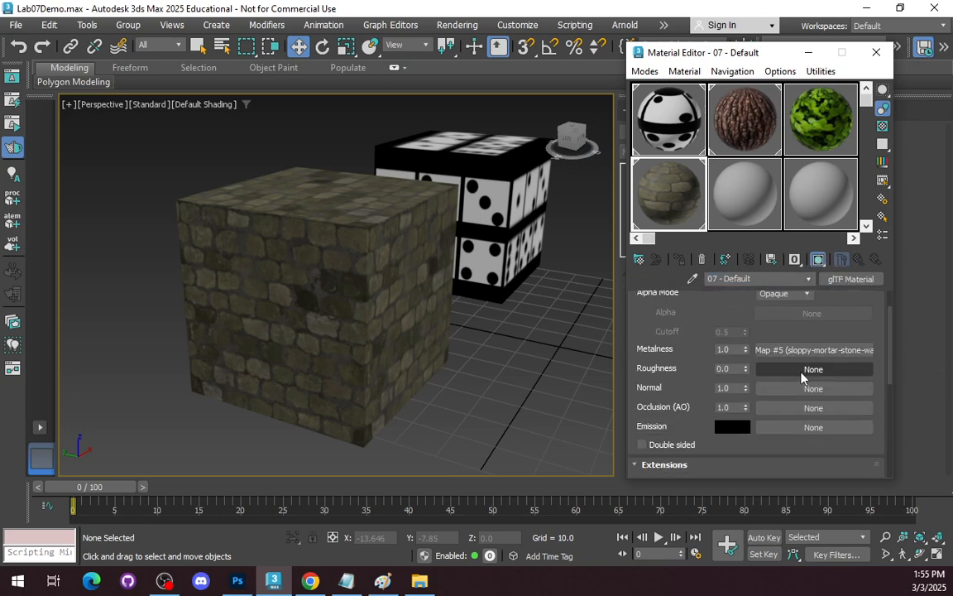
Step: Assign a Bitmap map using sloppy-mortar-stone-wall_roughness.png to the stone material's Roughness, check the box, and return to the material's main parameters
left_click(808, 373)
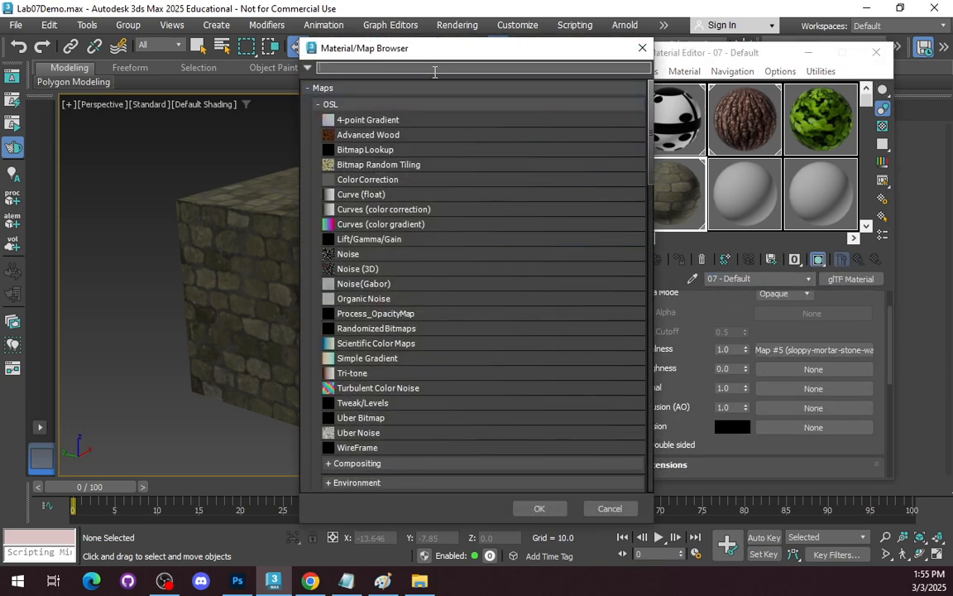
type("bitma")
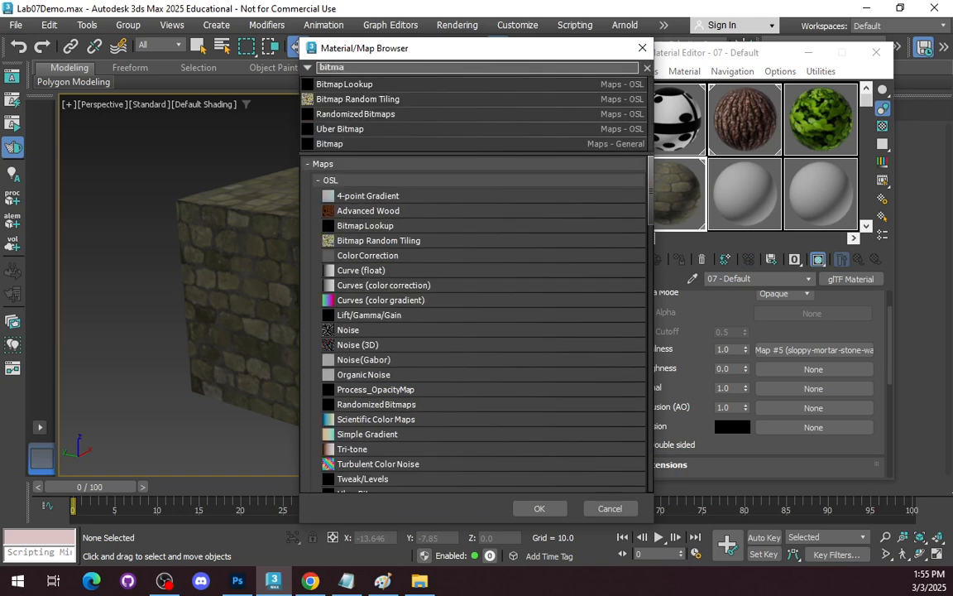
double_click(370, 144)
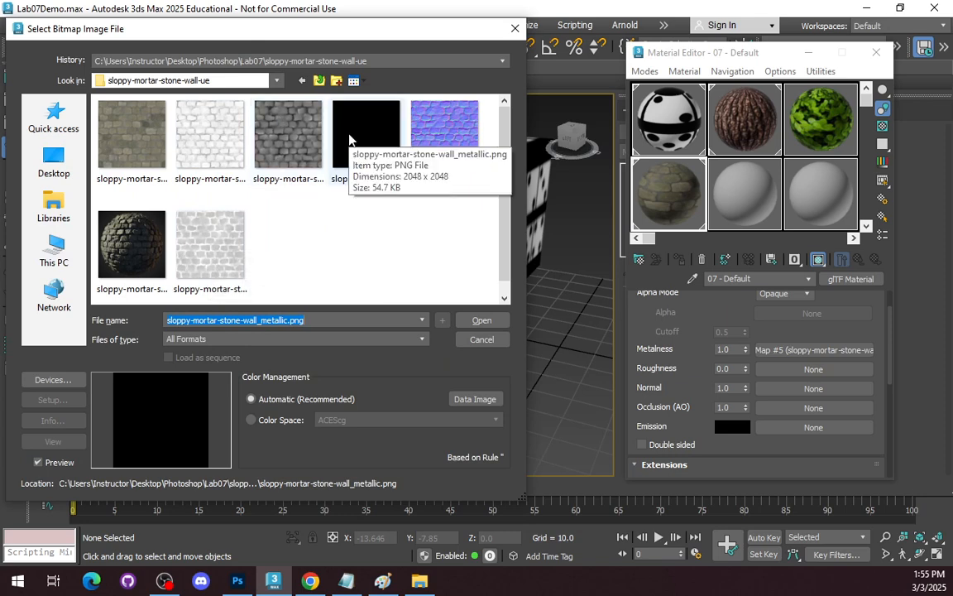
left_click(230, 242)
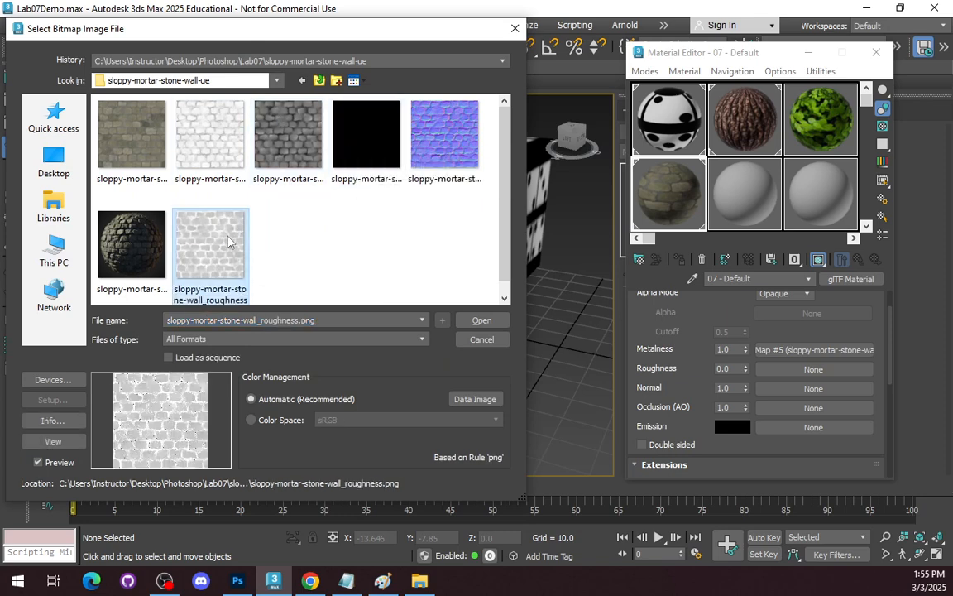
left_click(481, 321)
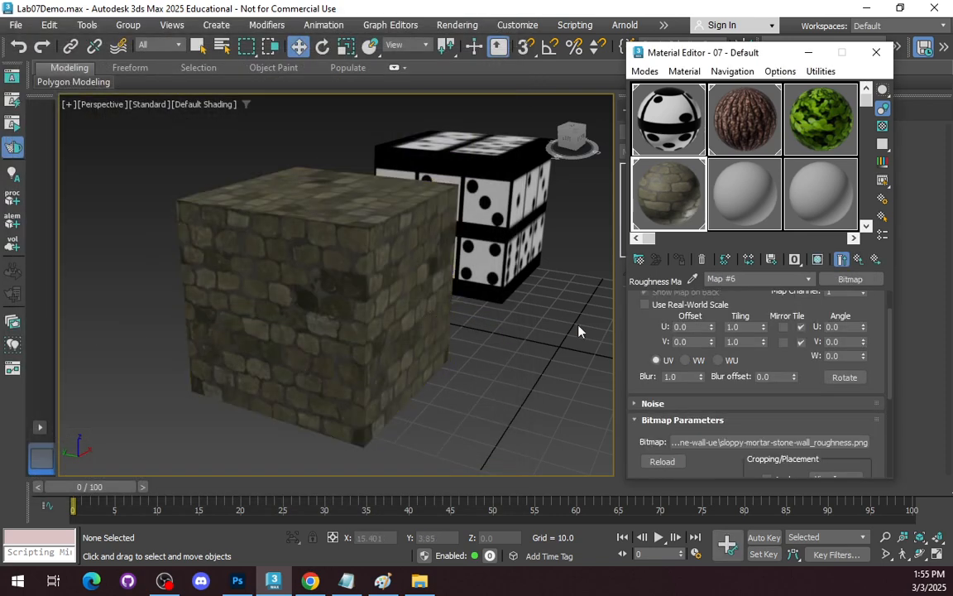
left_click(398, 328)
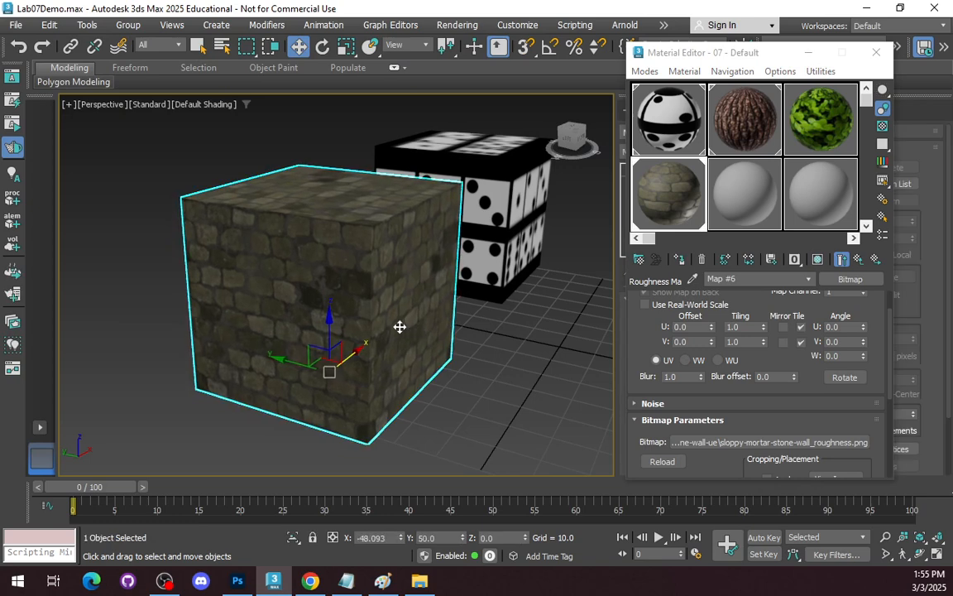
scroll(408, 328, "up", 1)
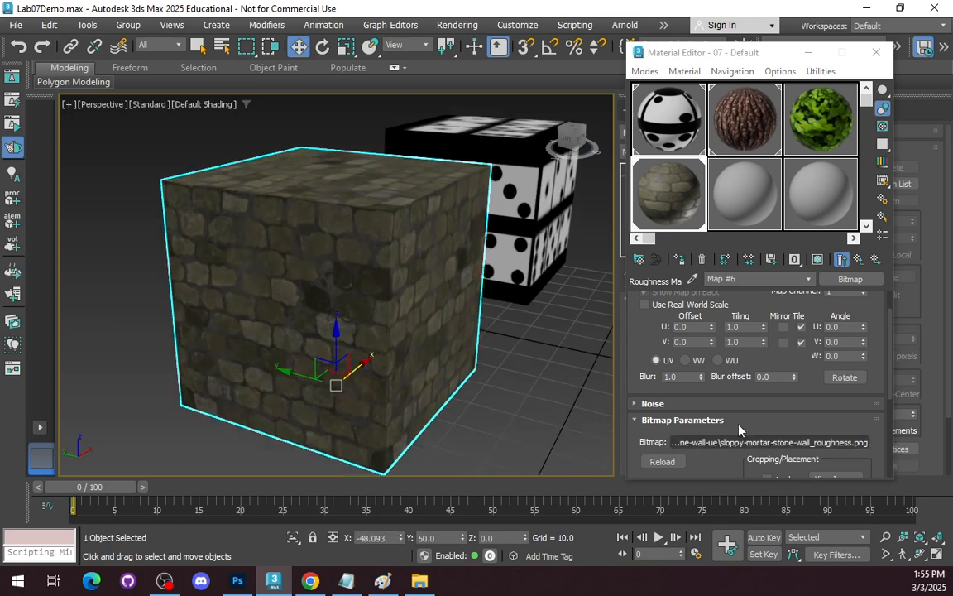
left_click(778, 278)
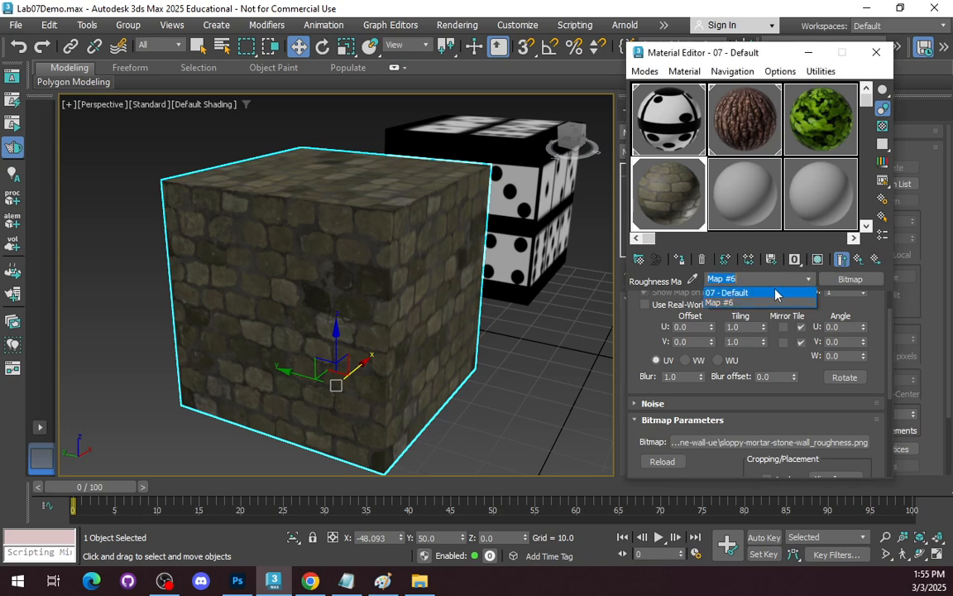
left_click(777, 292)
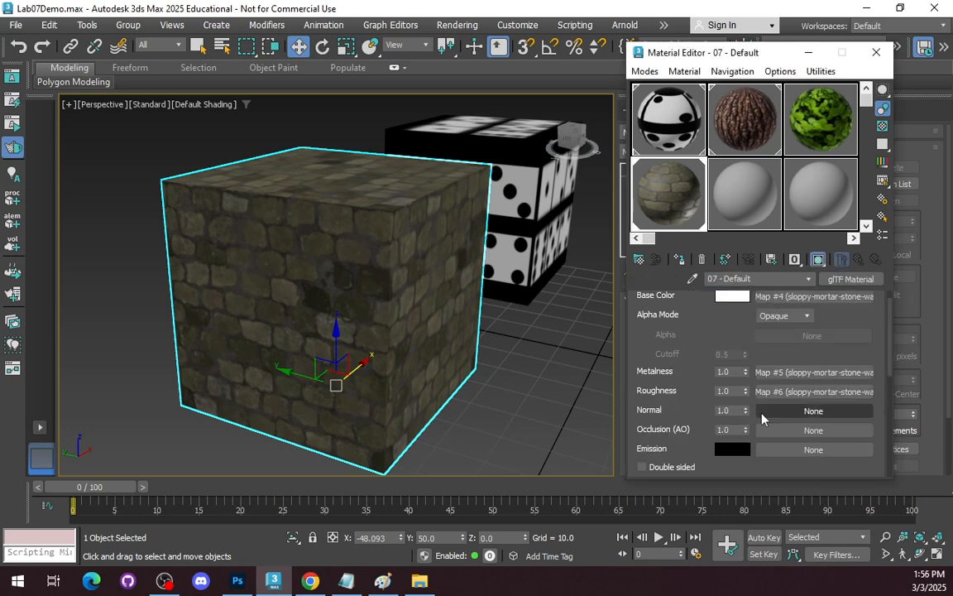
Step: Assign a Bitmap map using sloppy-mortar-stone-wall_normal-dx.png to the stone material's Normal
left_click(813, 410)
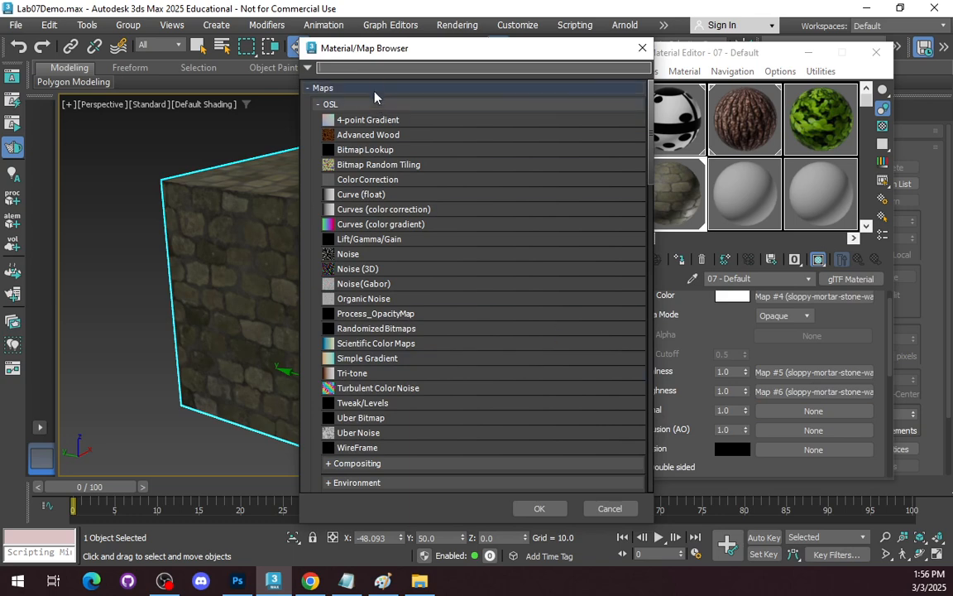
type("bitmna")
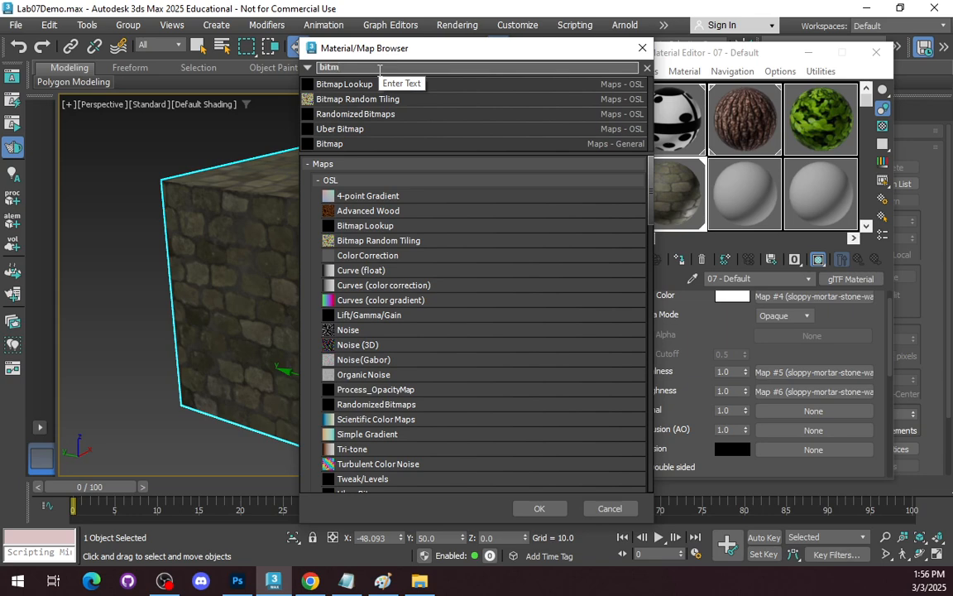
double_click(384, 146)
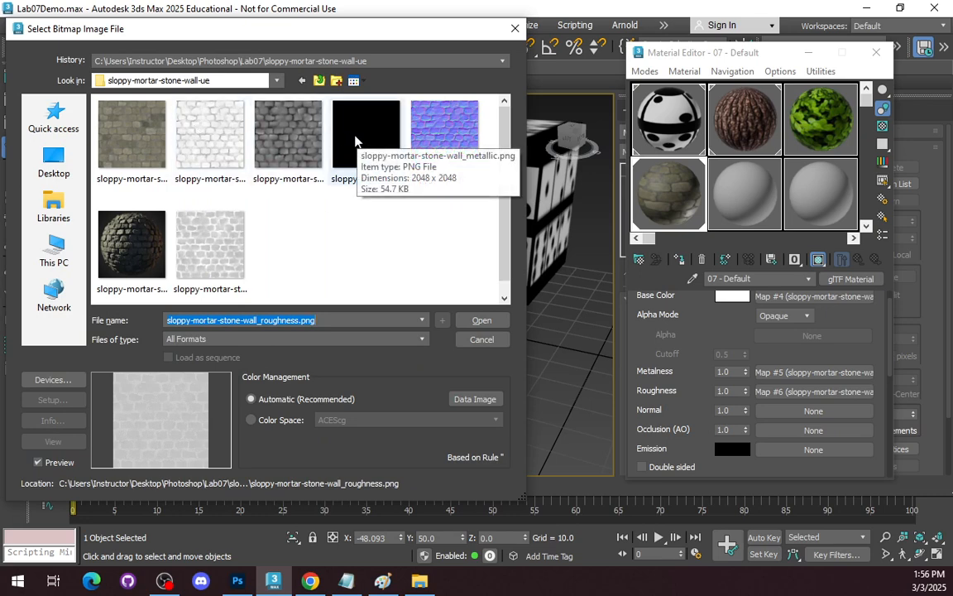
left_click(456, 141)
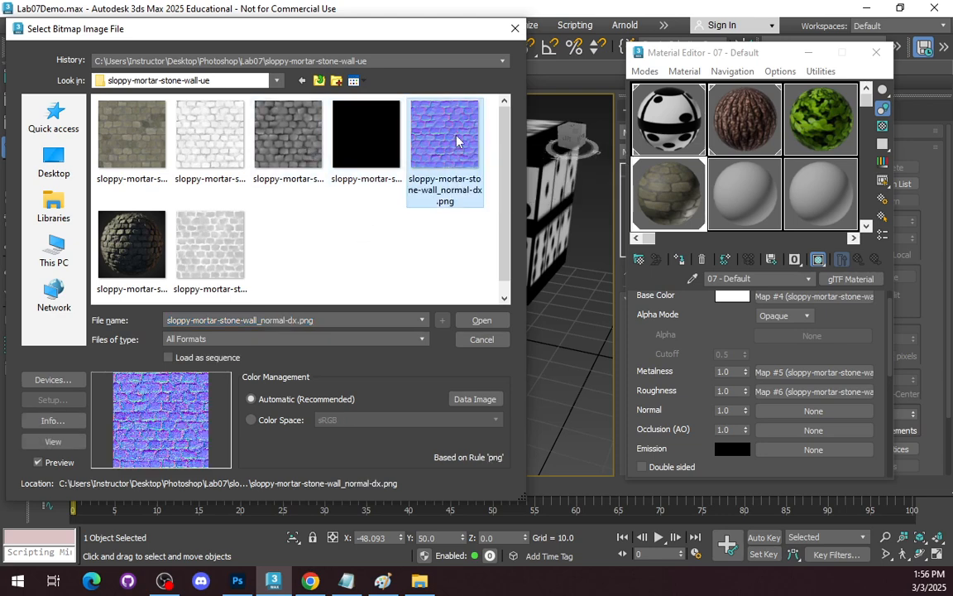
left_click(482, 321)
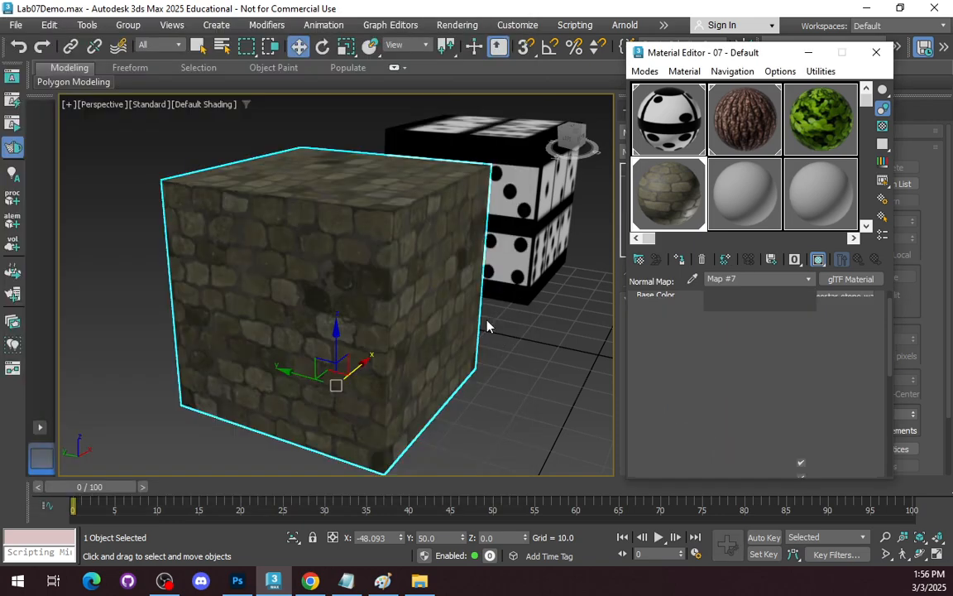
Step: Open an enlarged preview of the stone material's sample sphere, inspect the surface relief, and close the preview
double_click(674, 209)
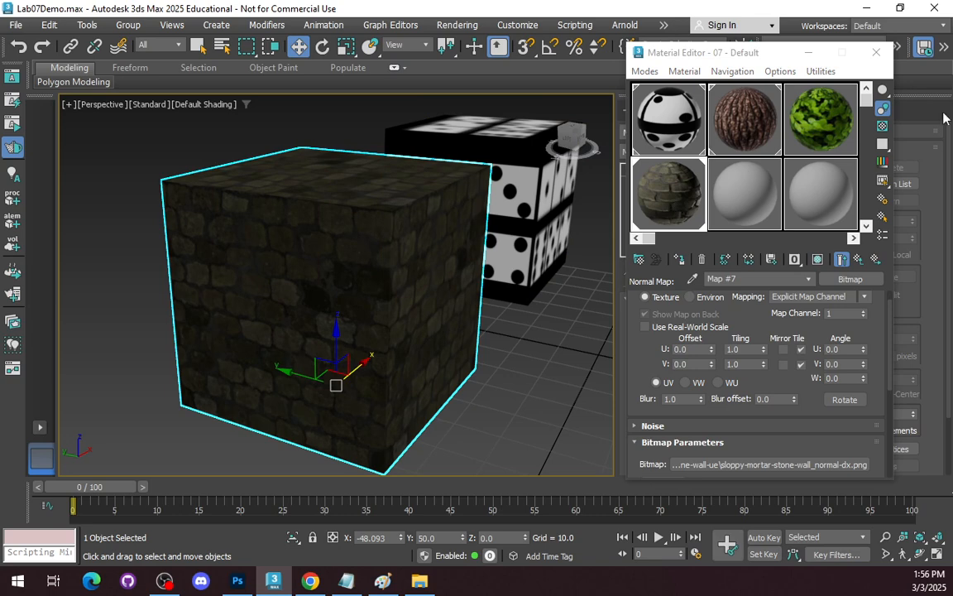
left_click_drag(394, 223, 644, 468)
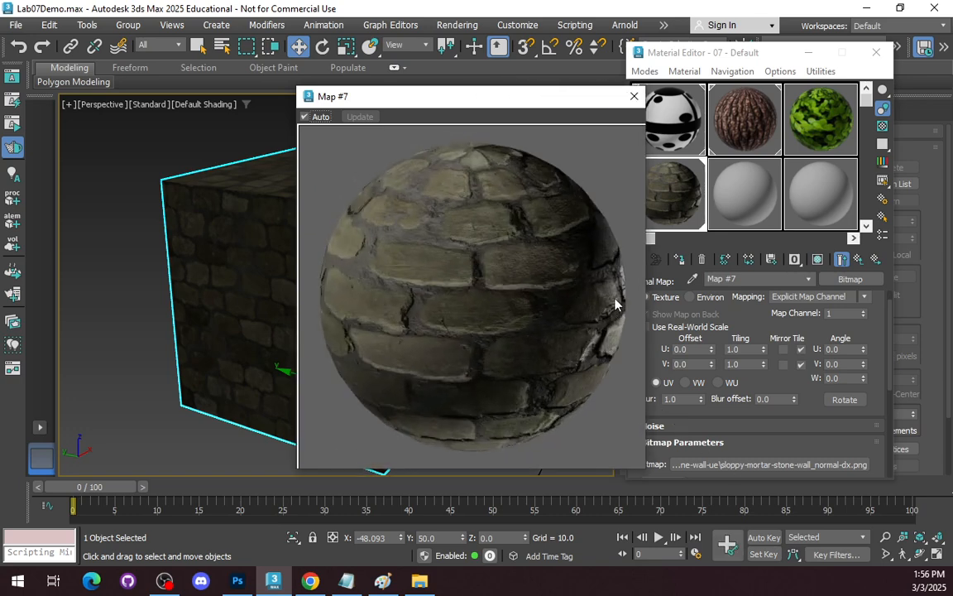
left_click(634, 96)
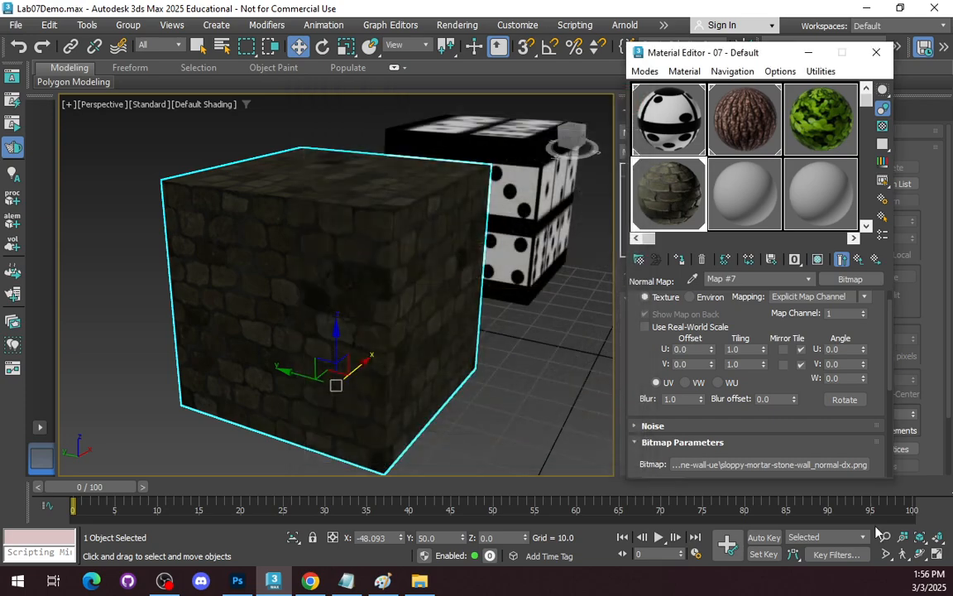
Step: Render the perspective view of the stone box from a new angle, inspect the rendered surface, and close the render window
left_click(921, 554)
mouse_move(403, 313)
left_mouse_down()
mouse_move(317, 291)
mouse_move(308, 321)
mouse_move(374, 336)
mouse_move(392, 324)
left_mouse_up()
left_click(876, 52)
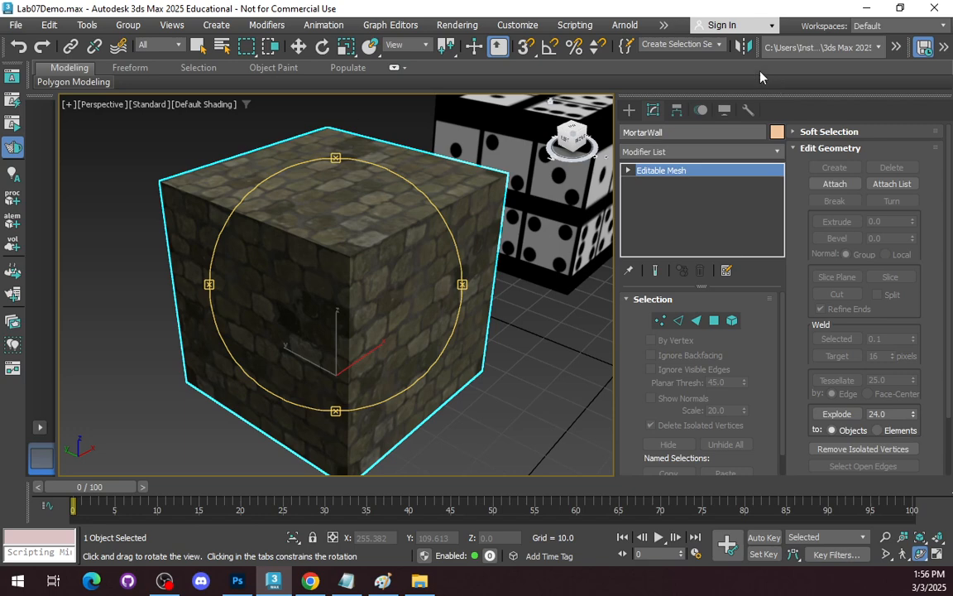
left_click(456, 25)
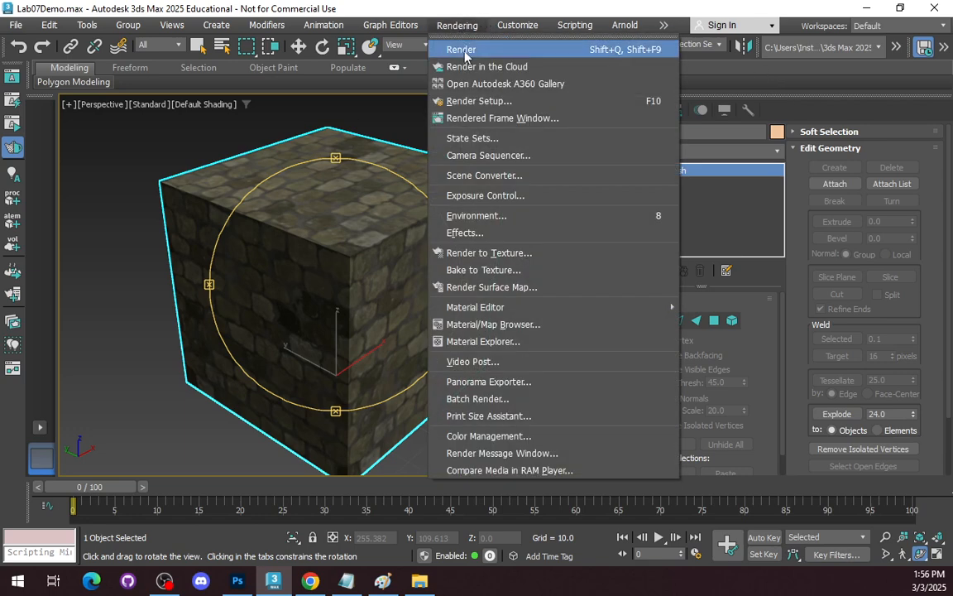
left_click(466, 55)
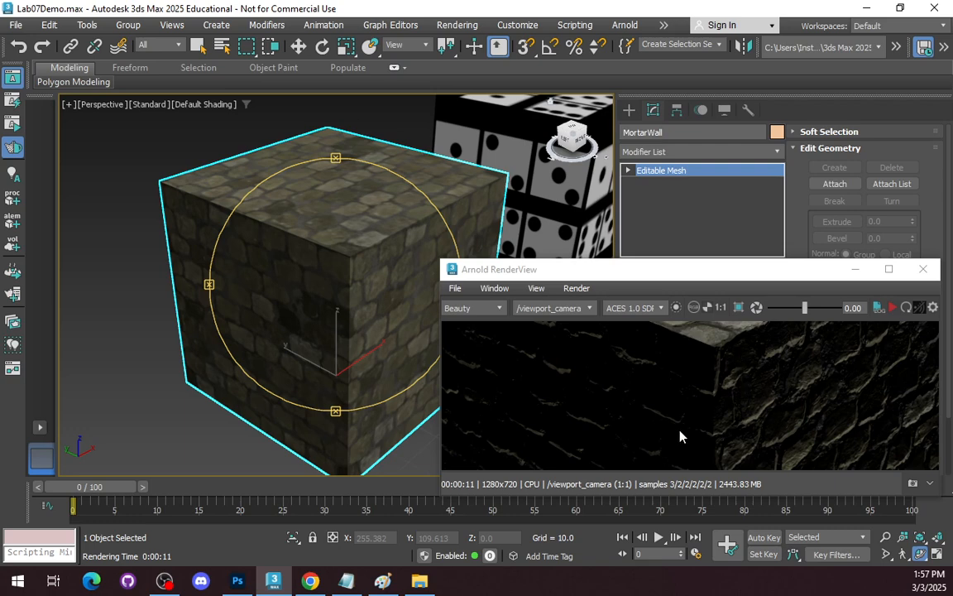
left_click_drag(675, 255, 674, 128)
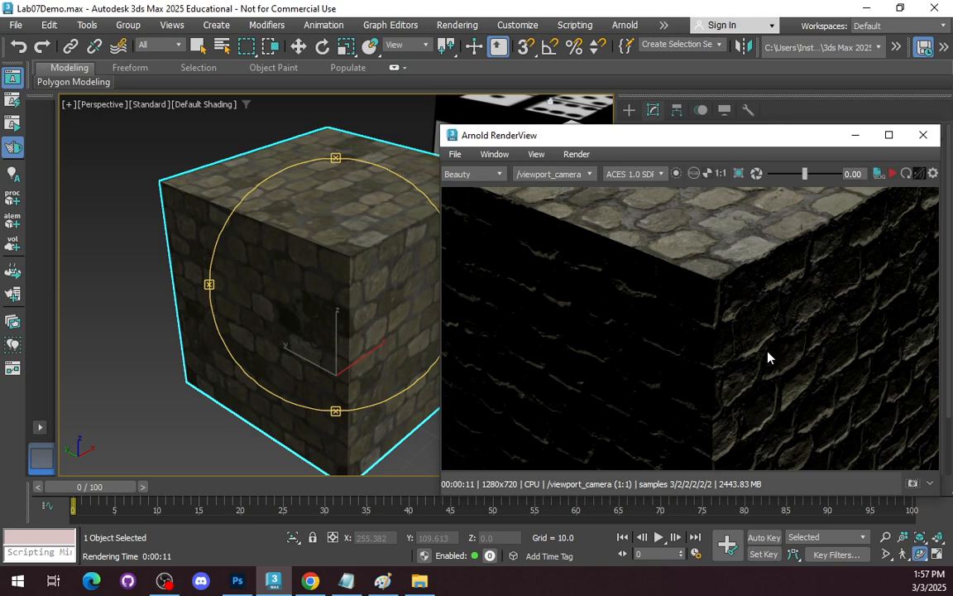
left_click(924, 136)
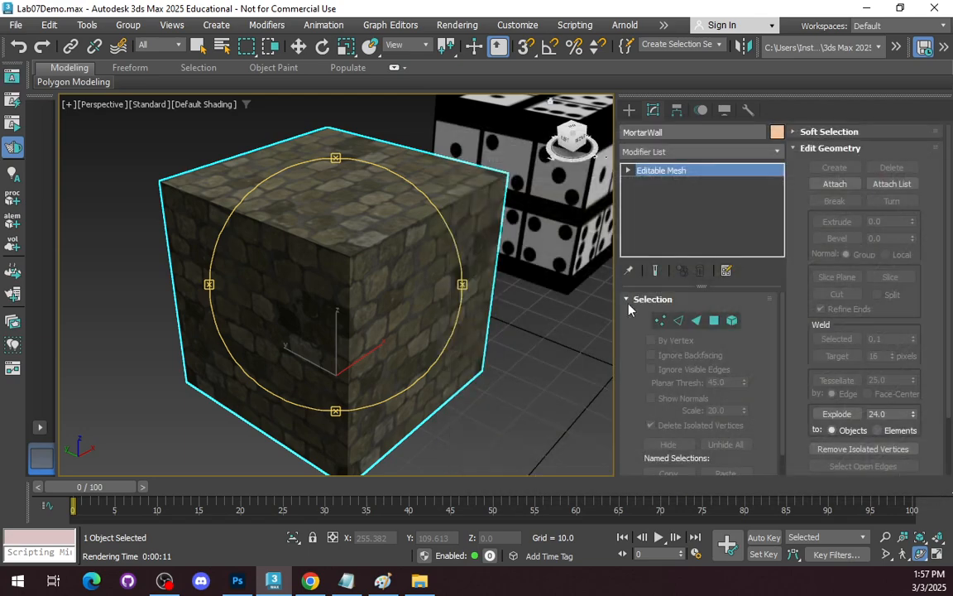
Step: Reopen the Material Editor and go from the normal map back to the stone material's main parameters
key("m")
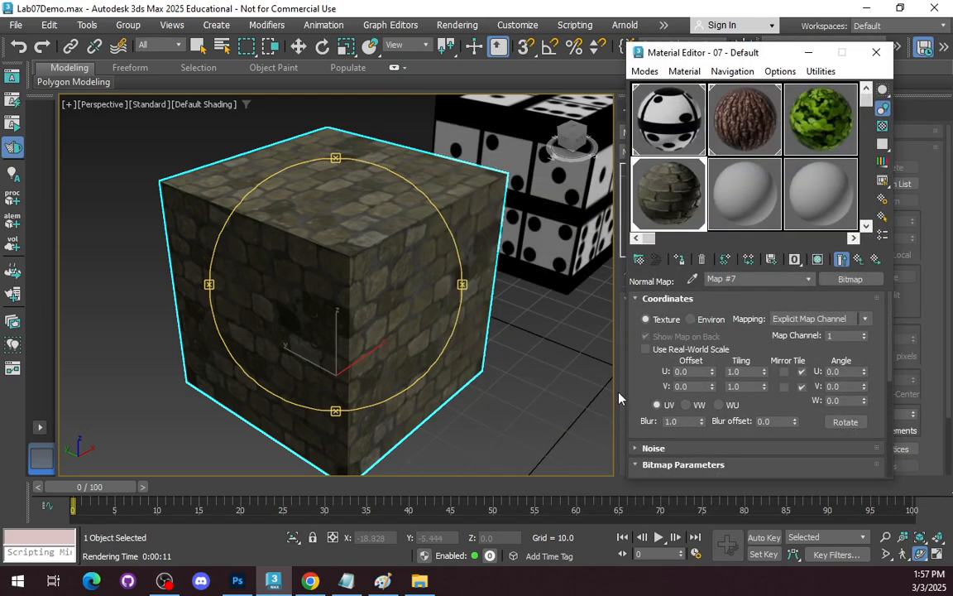
left_click(808, 280)
left_click(764, 292)
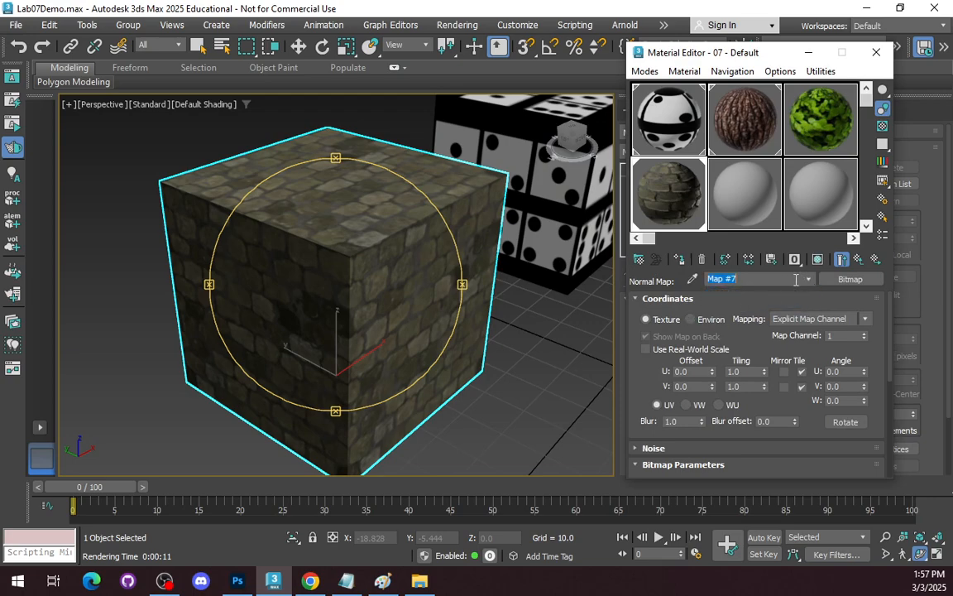
left_click(761, 281)
left_click(765, 292)
scroll(794, 372, "down", 1)
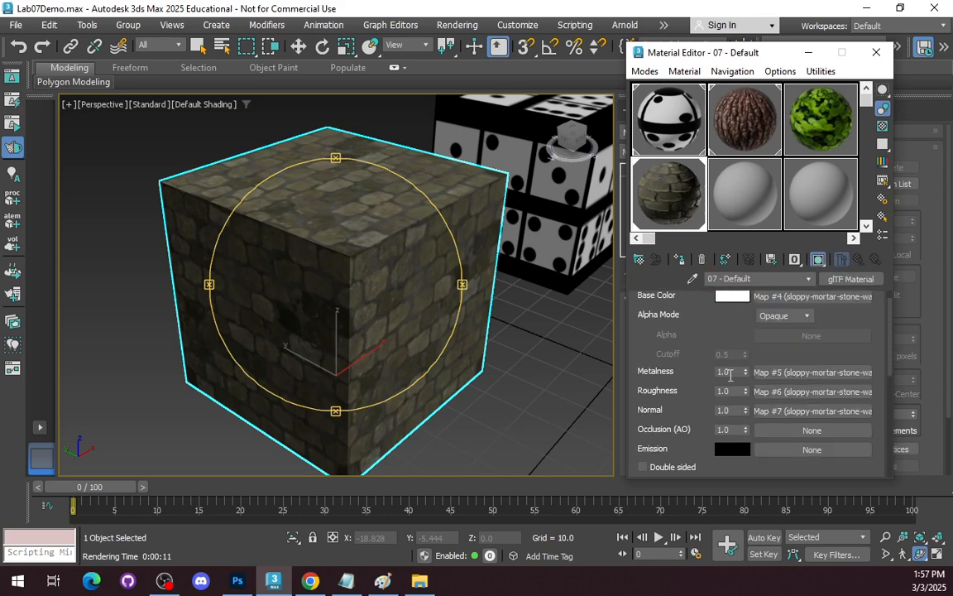
Step: Assign a Bitmap map using sloppy-mortar-stone-wall_ao.png to the stone material's Occlusion (AO) and return to the material's main parameters
left_click(821, 431)
left_click(391, 66)
type("bitm")
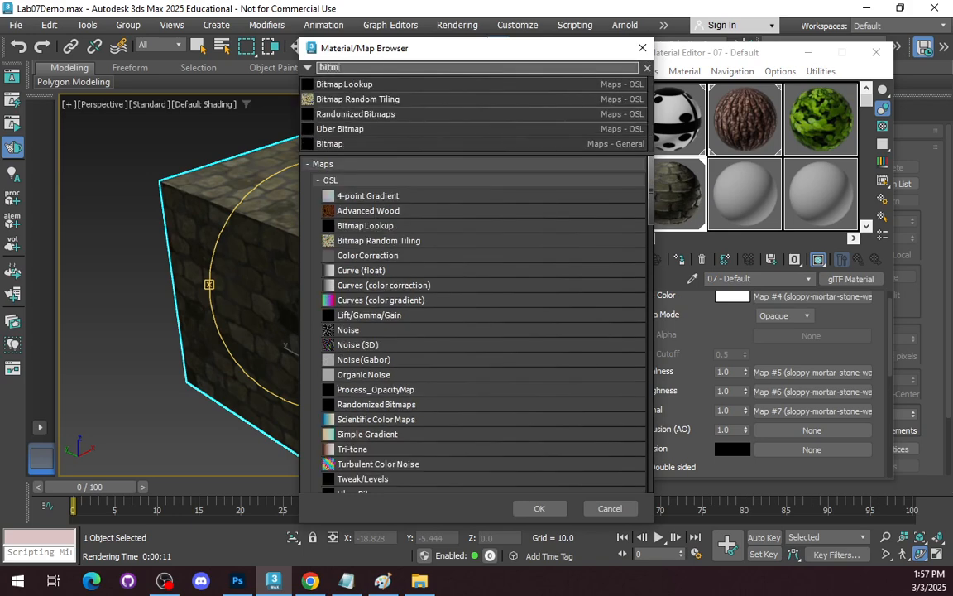
double_click(342, 143)
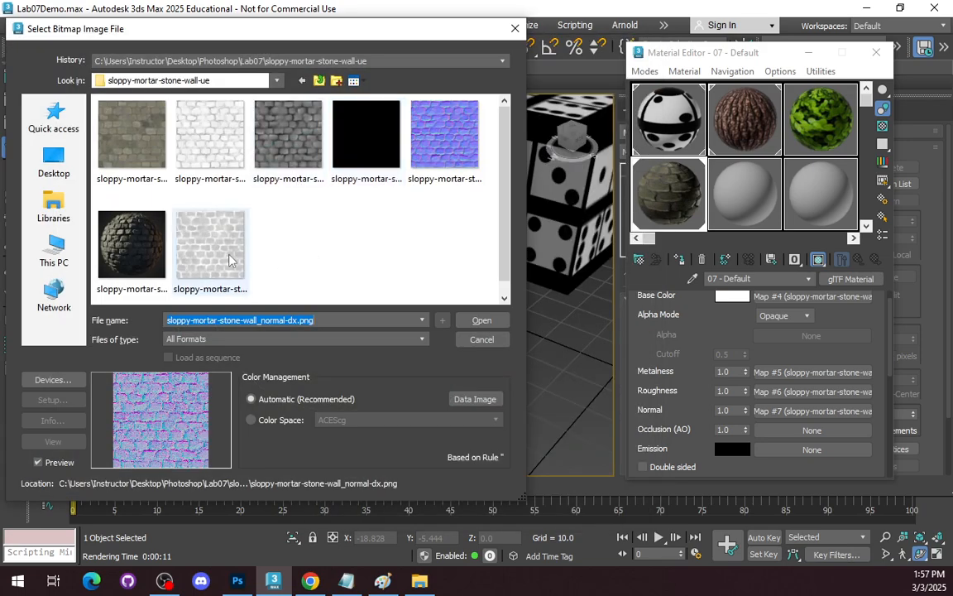
left_click(217, 253)
left_click(189, 128)
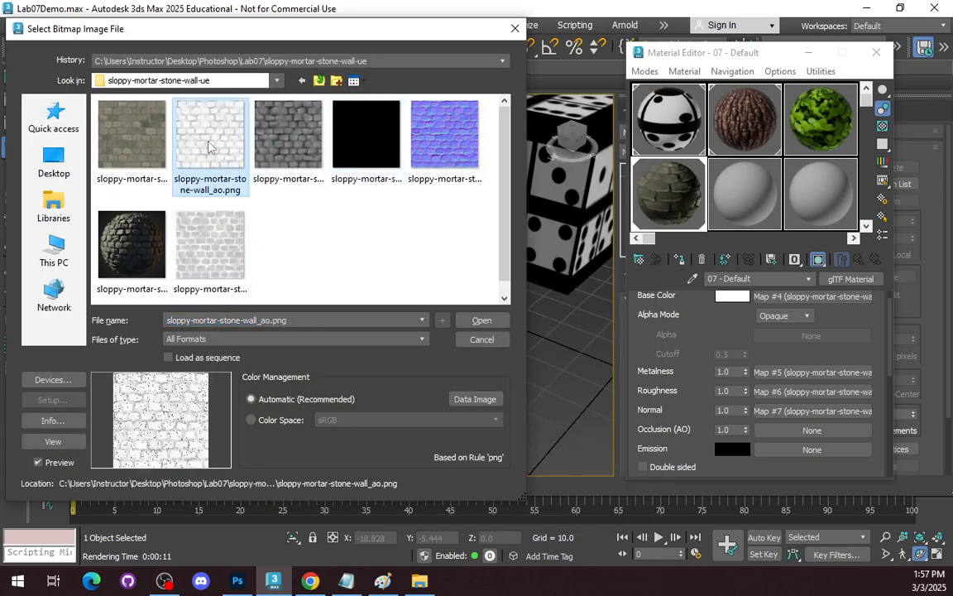
left_click(488, 323)
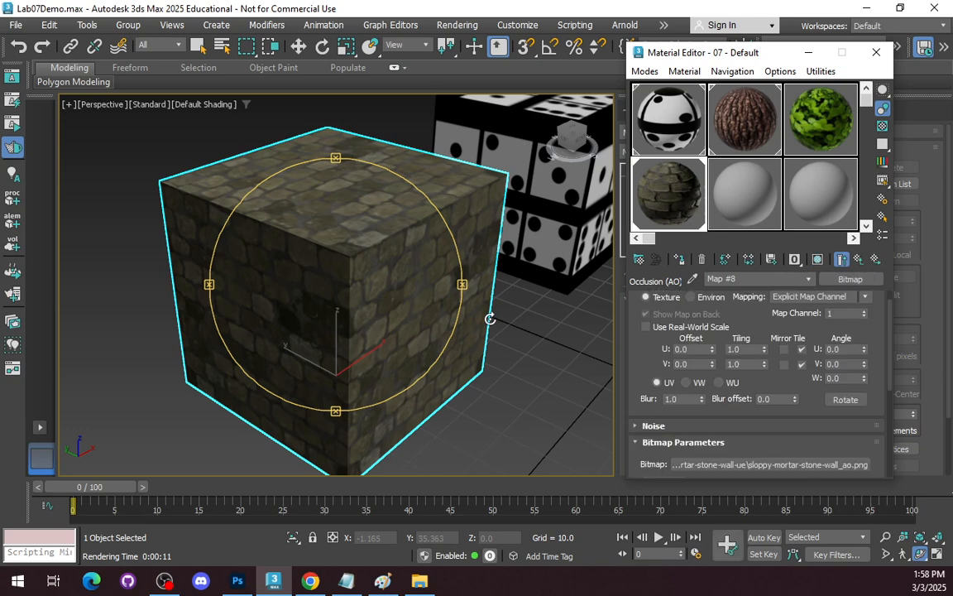
left_click(769, 279)
left_click(772, 293)
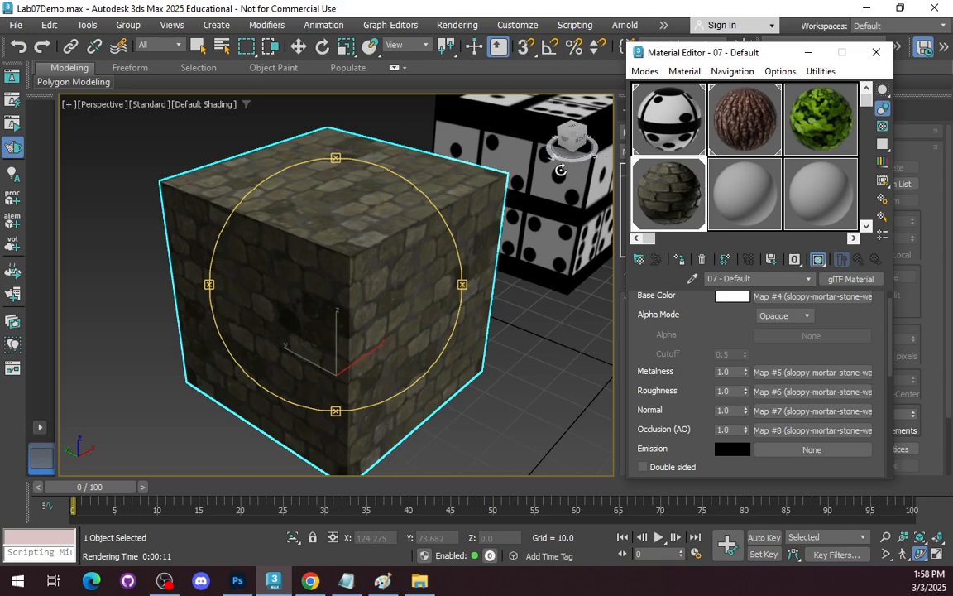
Step: Change the fifth sample slot's material to Multi/Sub-Object, discarding the old material
middle_click_drag(560, 170, 377, 266)
scroll(281, 239, "down", 5)
scroll(342, 244, "up", 3)
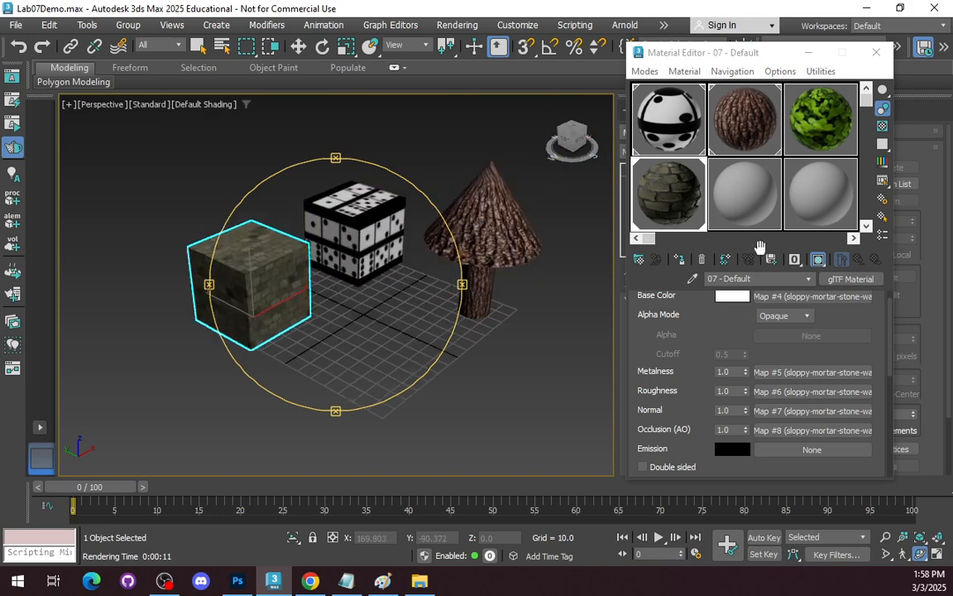
left_click(742, 196)
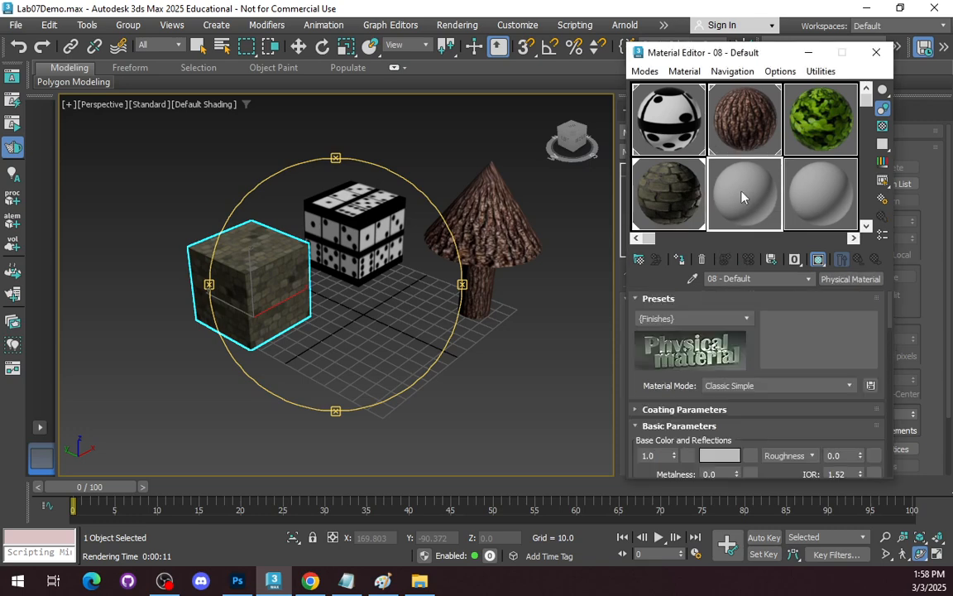
left_click(841, 280)
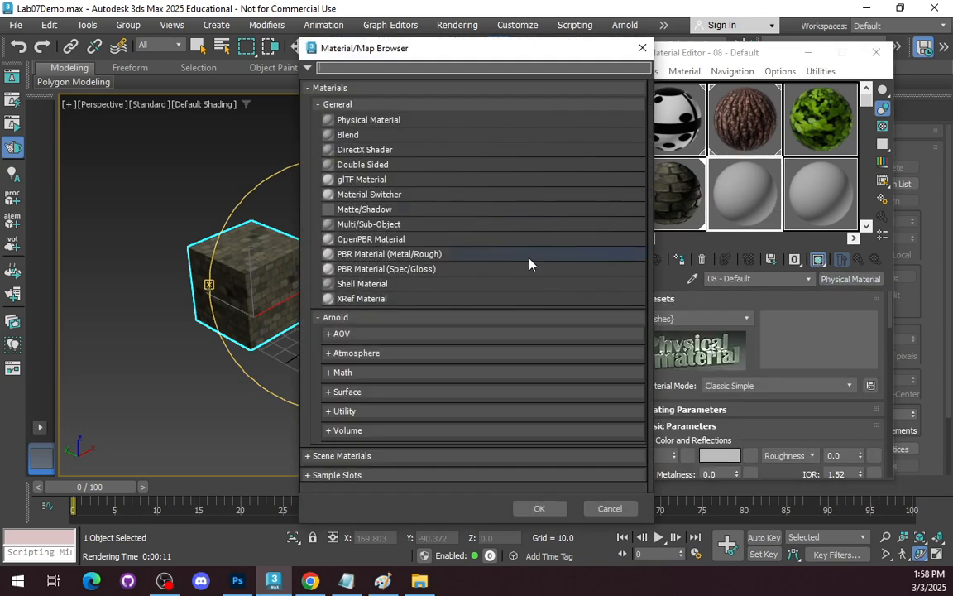
left_click(393, 225)
double_click(394, 225)
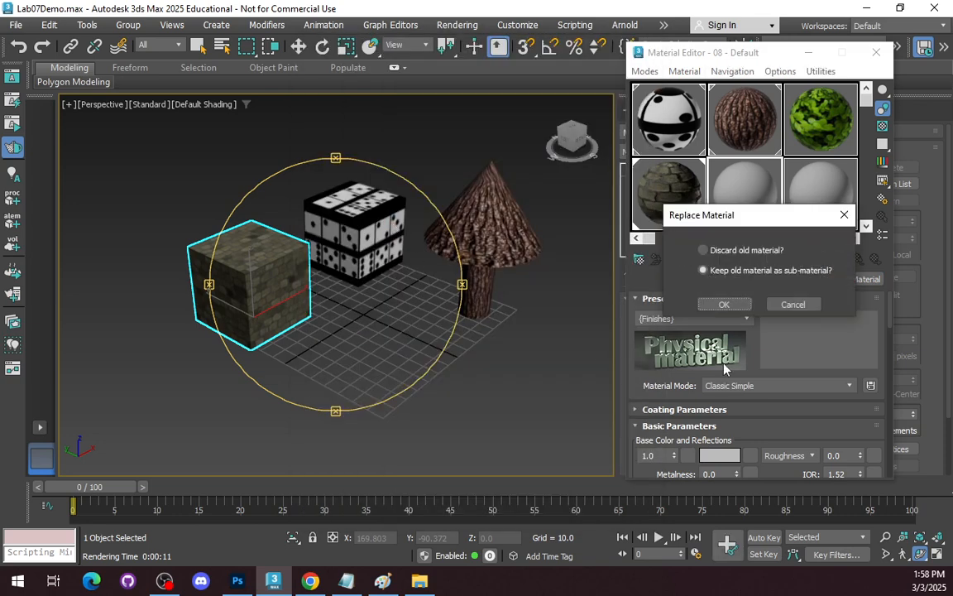
left_click(705, 252)
left_click(724, 306)
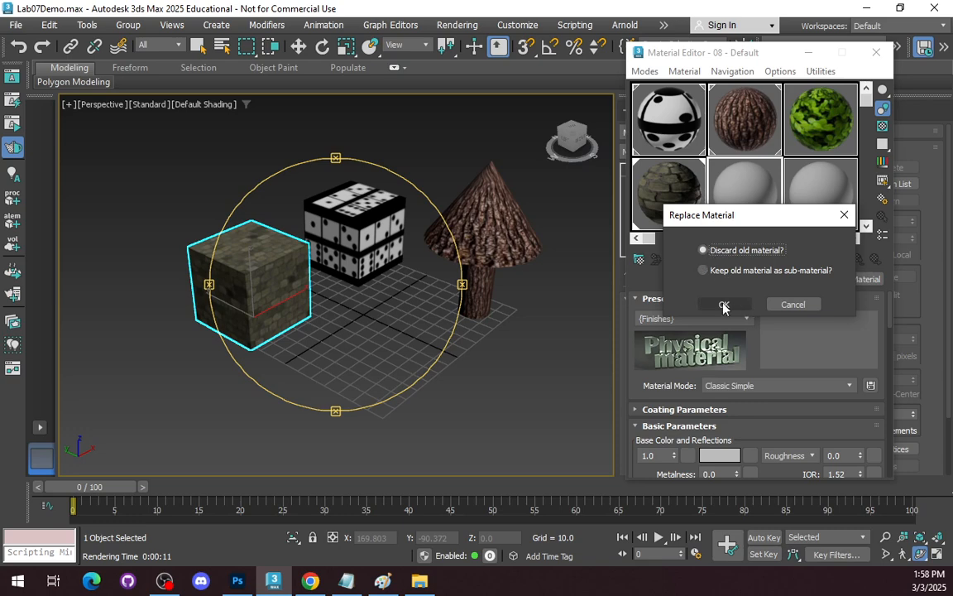
Step: Confirm the material replacement and set the Multi/Sub-Object material's number of materials to 2
left_click(724, 306)
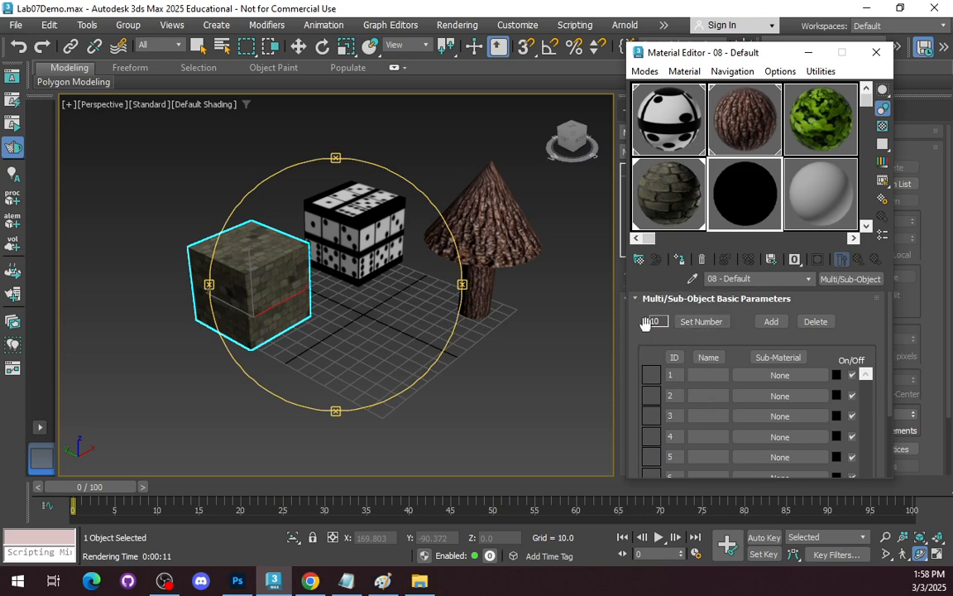
left_click(695, 321)
type("2")
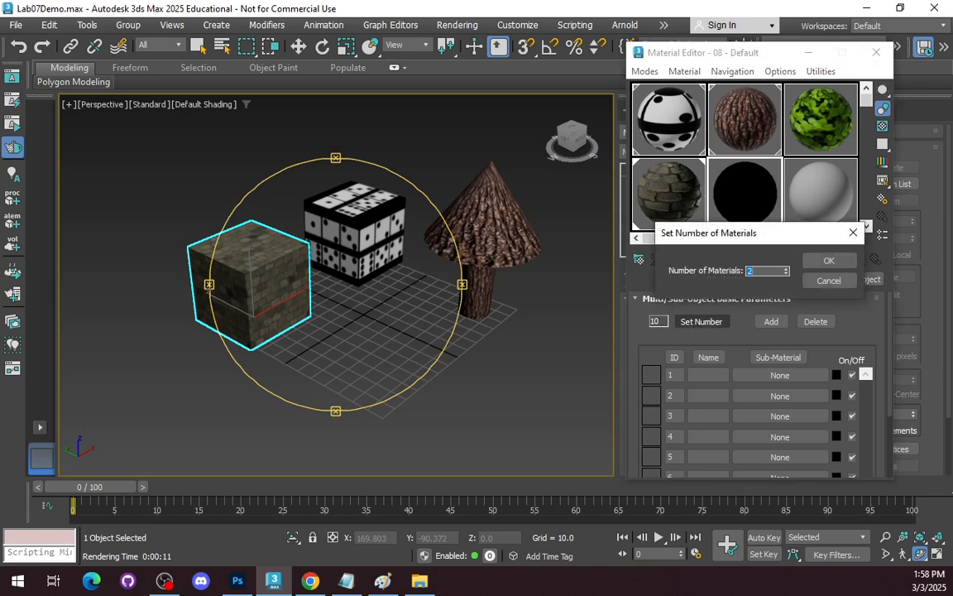
left_click(828, 261)
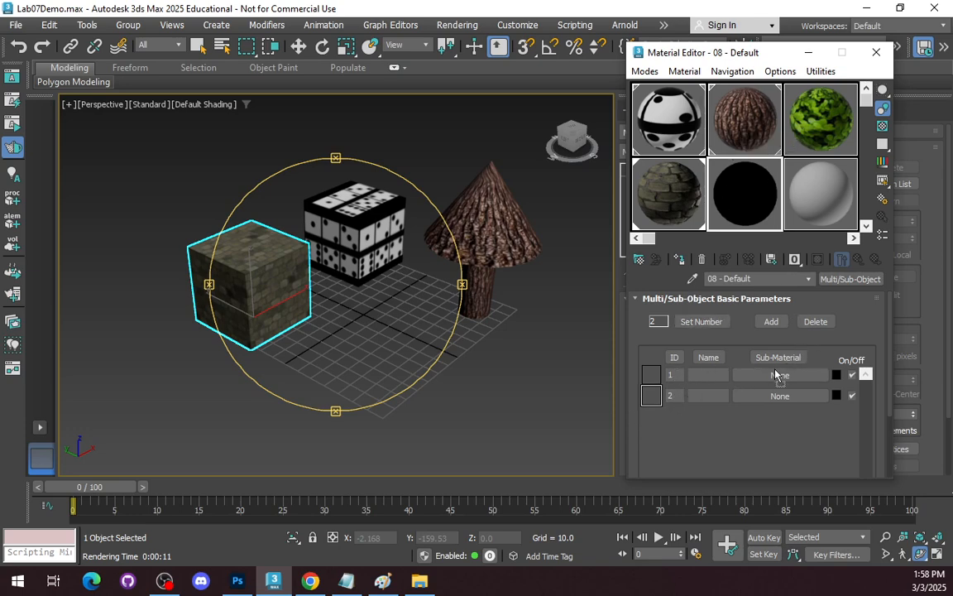
Step: Copy the bark material into sub-material 1 and the leaf material into sub-material 2, using the Copy method
left_click_drag(777, 377, 778, 377)
left_click(726, 266)
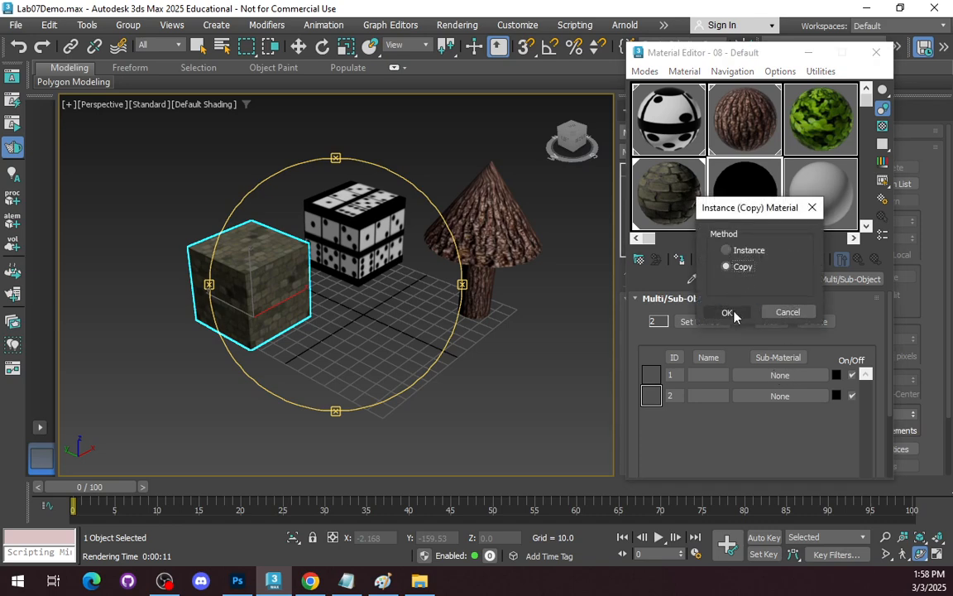
left_click(728, 313)
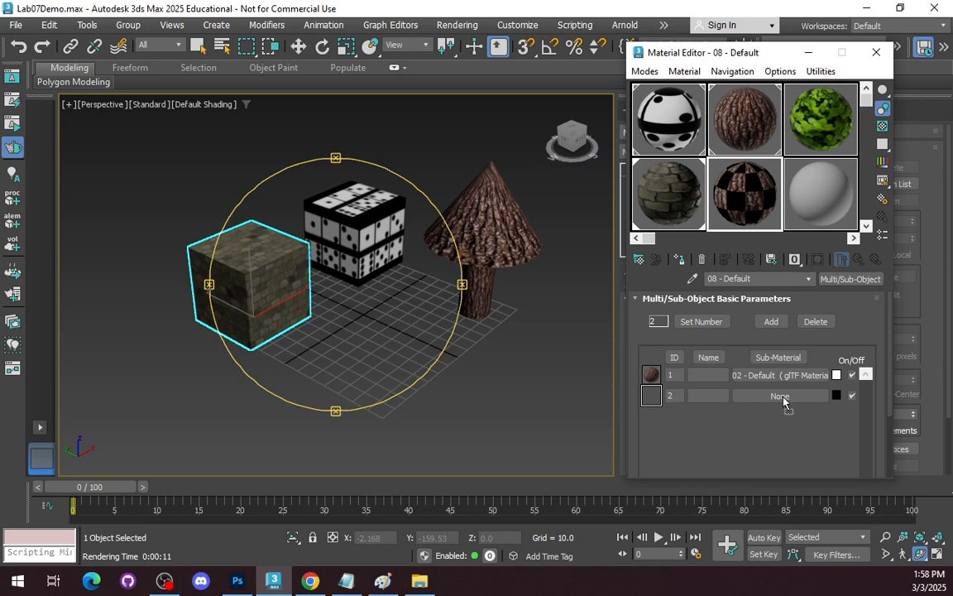
left_click_drag(785, 401, 784, 402)
left_click(728, 314)
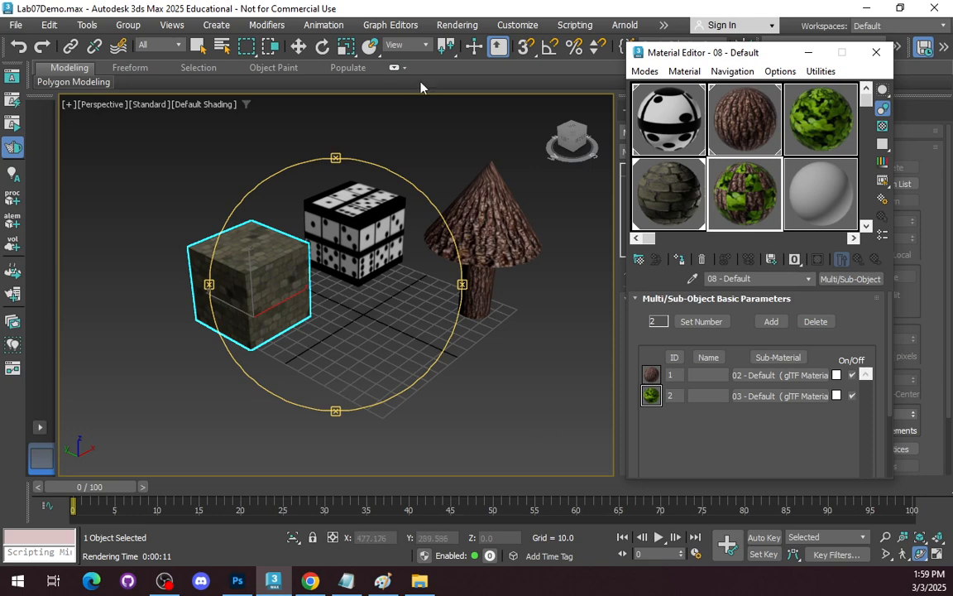
Step: Select the tree, assign the bark-and-leaf Multi/Sub-Object material to it, and close the Material Editor
key("w")
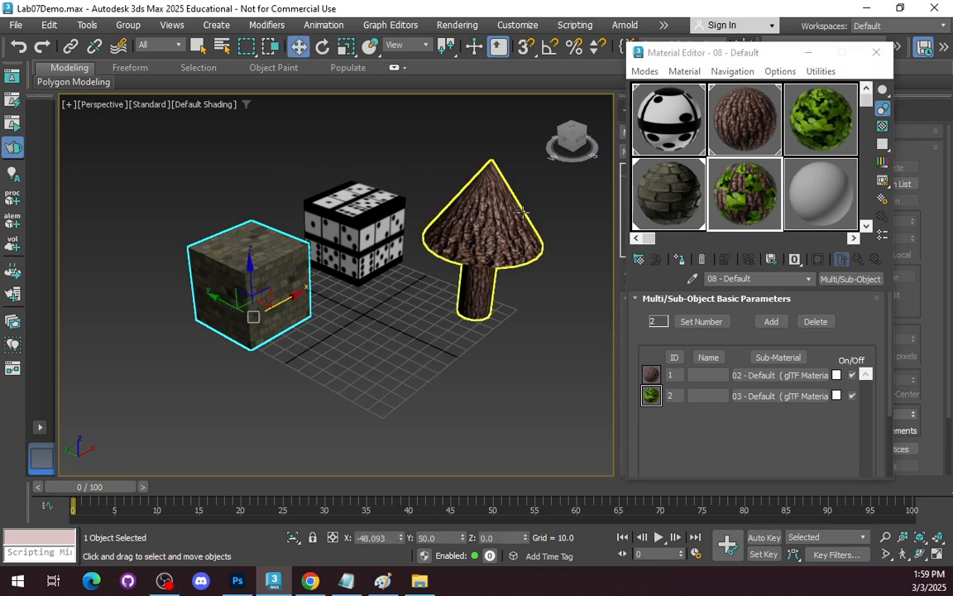
left_click(478, 235)
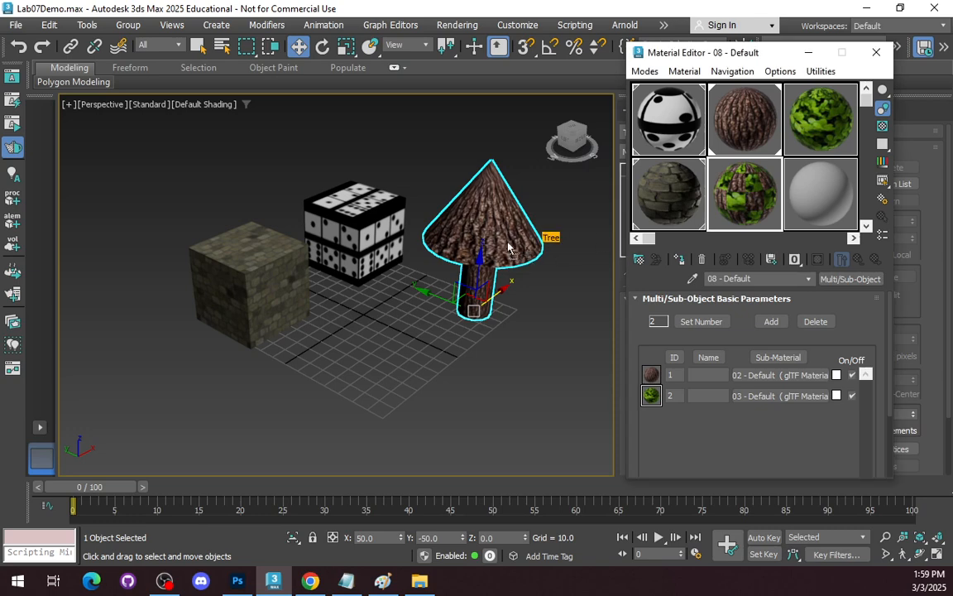
left_click(876, 53)
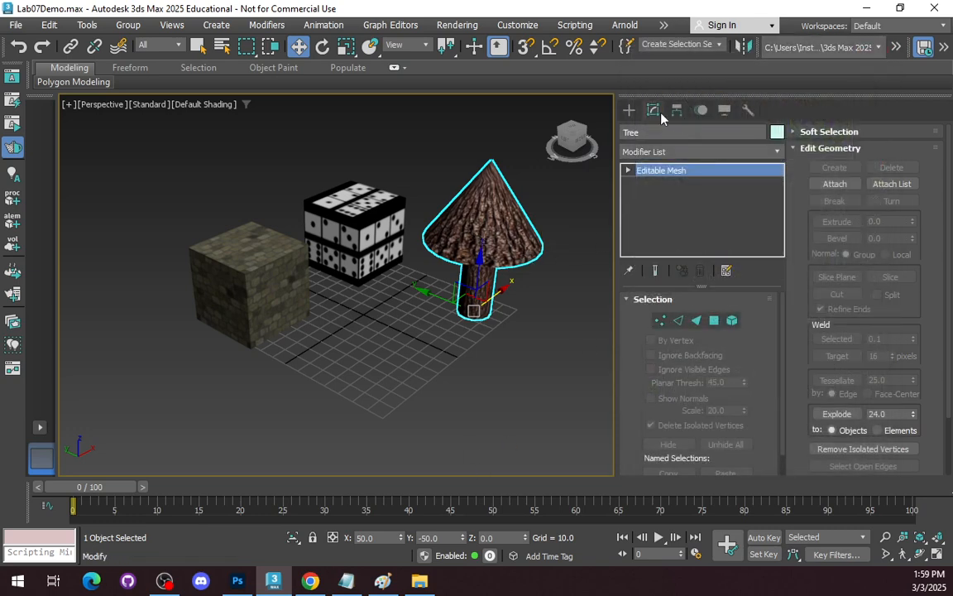
Step: Select both the trunk and cone elements of the tree mesh and reveal their surface properties
left_click(732, 320)
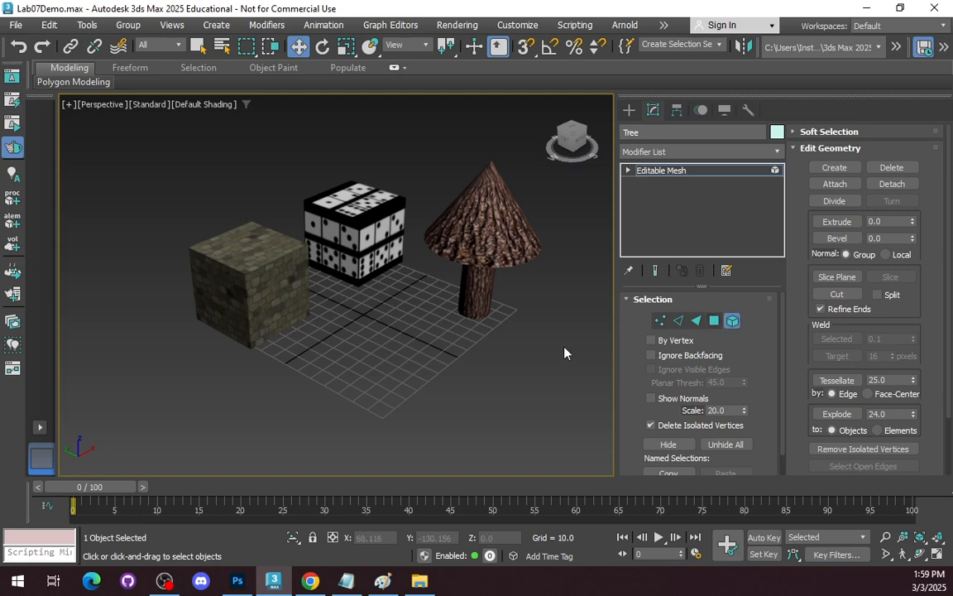
left_click(484, 293)
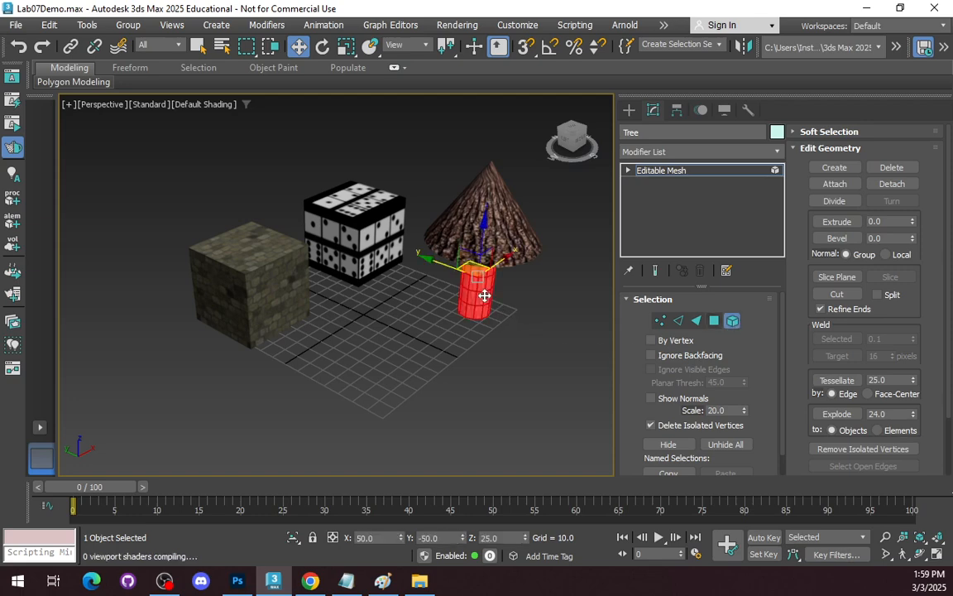
left_click(503, 227, "ctrl")
scroll(844, 348, "down", 3)
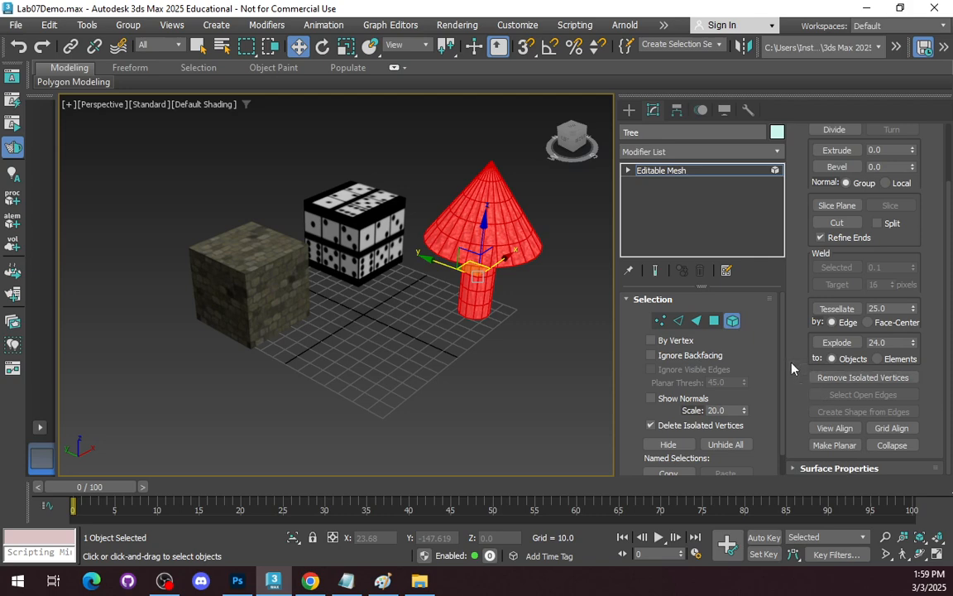
left_click_drag(617, 256, 537, 254)
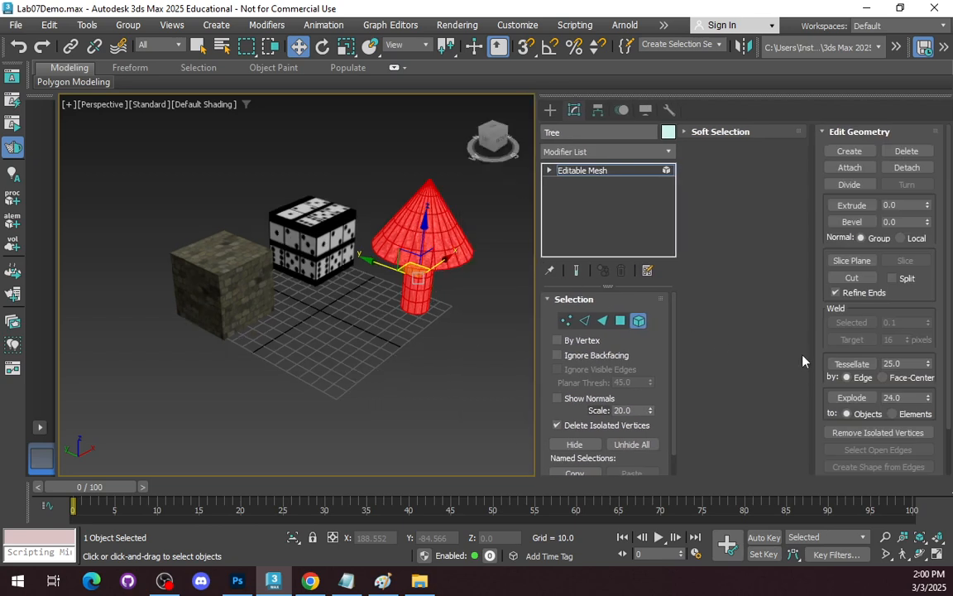
scroll(869, 359, "down", 2)
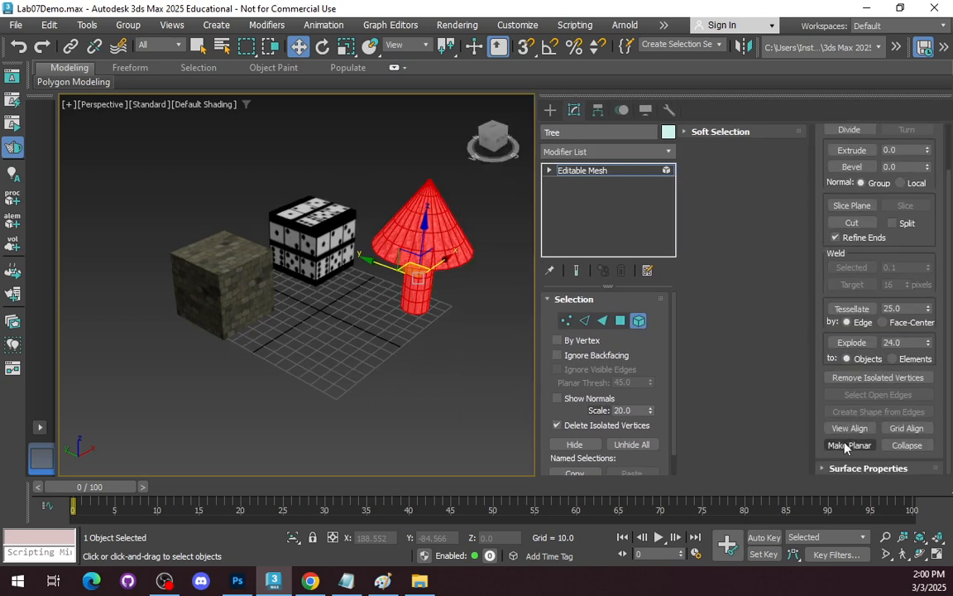
left_click(821, 468)
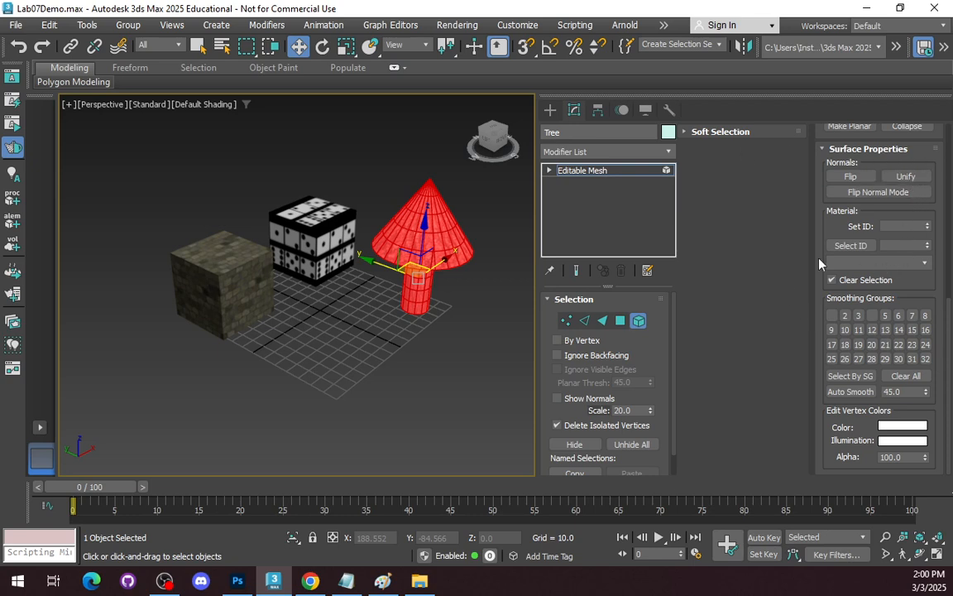
Step: Set the material ID of the selected trunk and cone to 1 and enable smoothing groups 1 and 4
left_click(905, 227)
type("1")
key("Return")
left_click(873, 318)
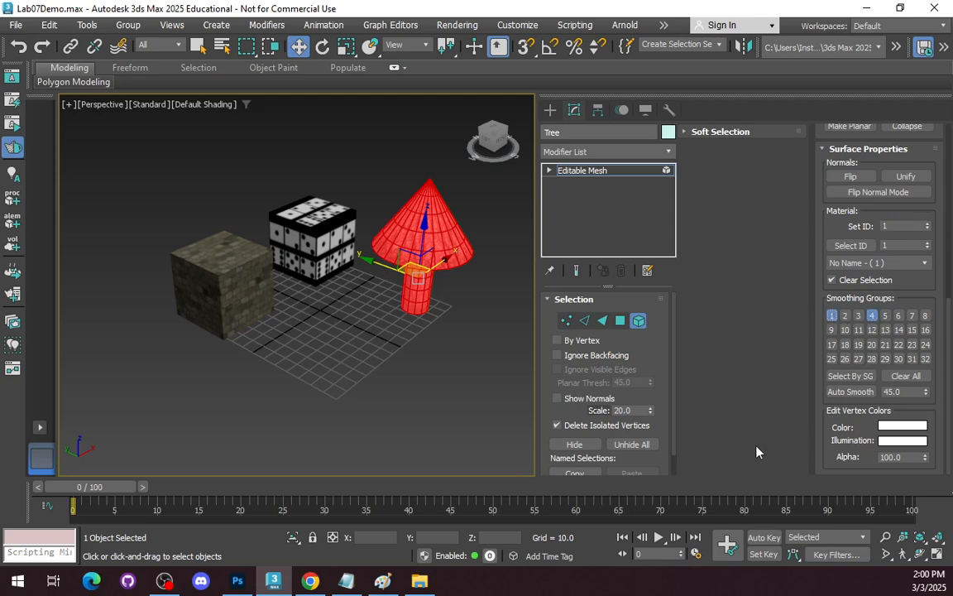
Step: Select only the tree's trunk element and toggle smoothing group 1 for it
left_click(428, 365)
left_click(419, 308)
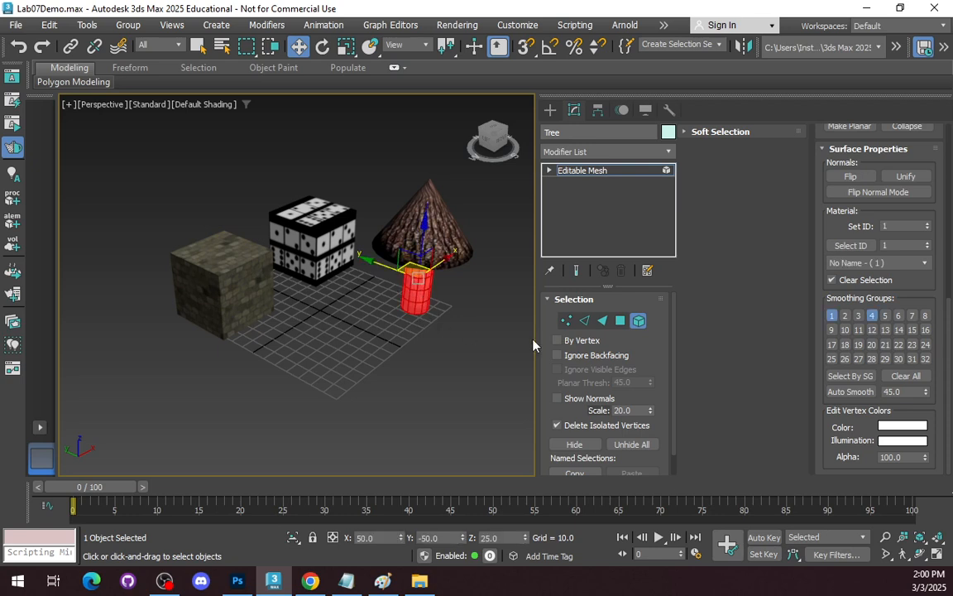
left_click(832, 318)
Step: Put the tree's cone element in smoothing group 2 only and set its material ID to 2
left_click(452, 212)
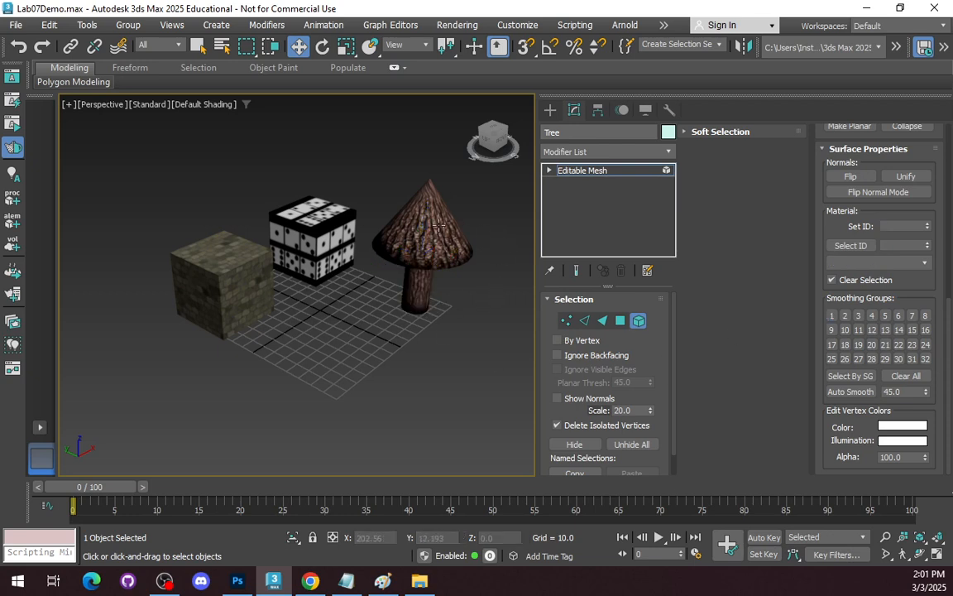
left_click(424, 233)
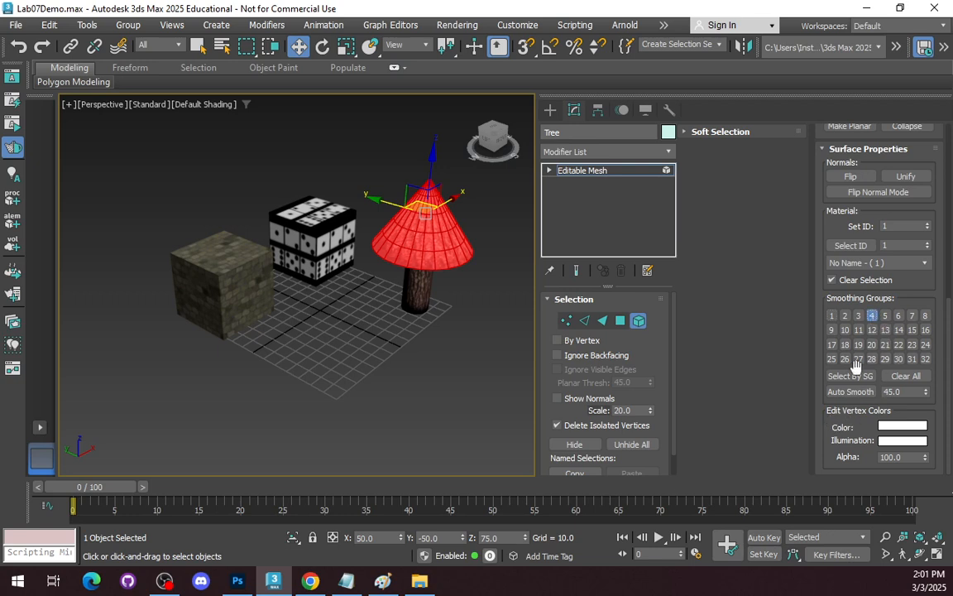
left_click(872, 315)
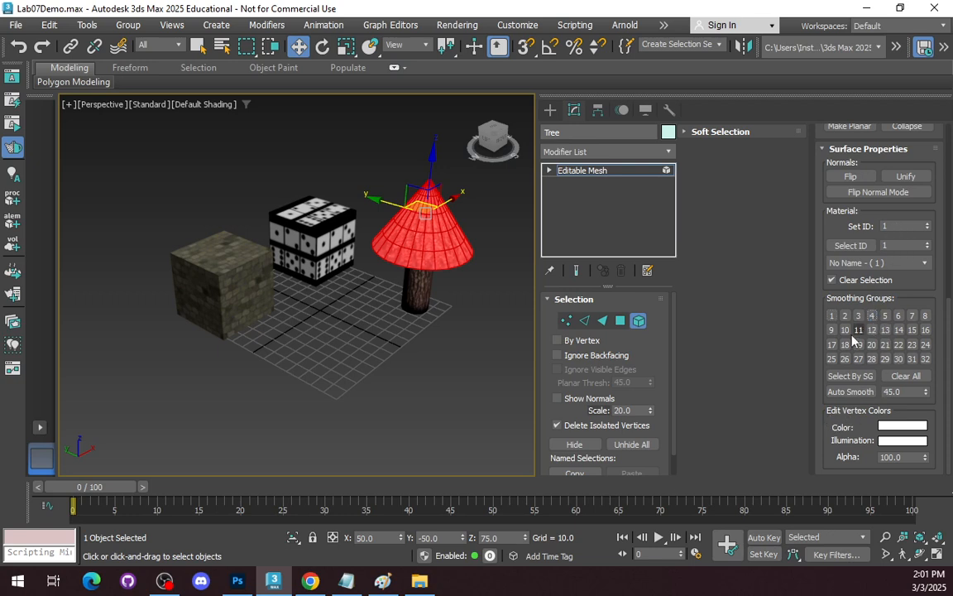
left_click(844, 315)
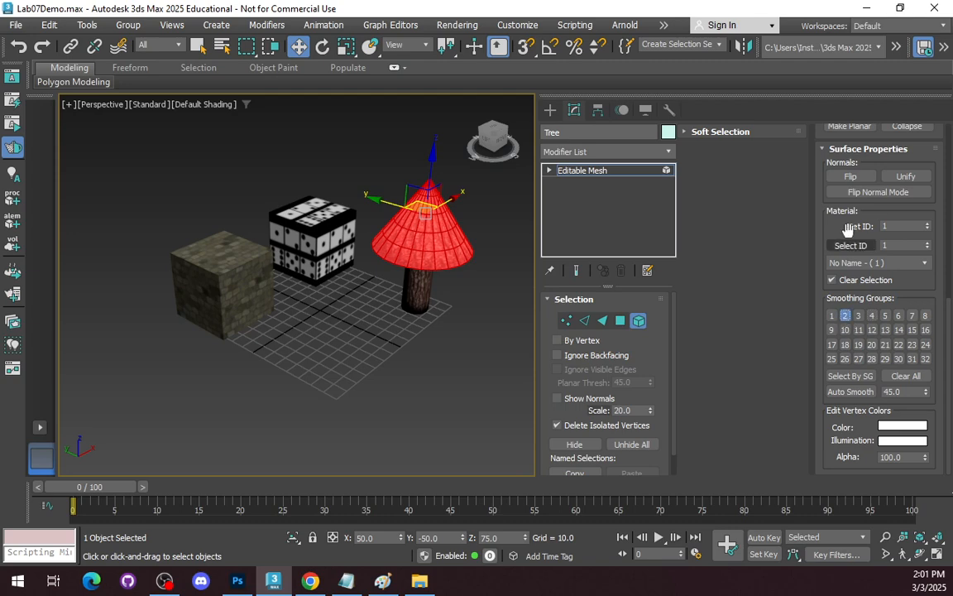
left_click_drag(901, 227, 823, 216)
type("2")
key("Return")
left_click(492, 336)
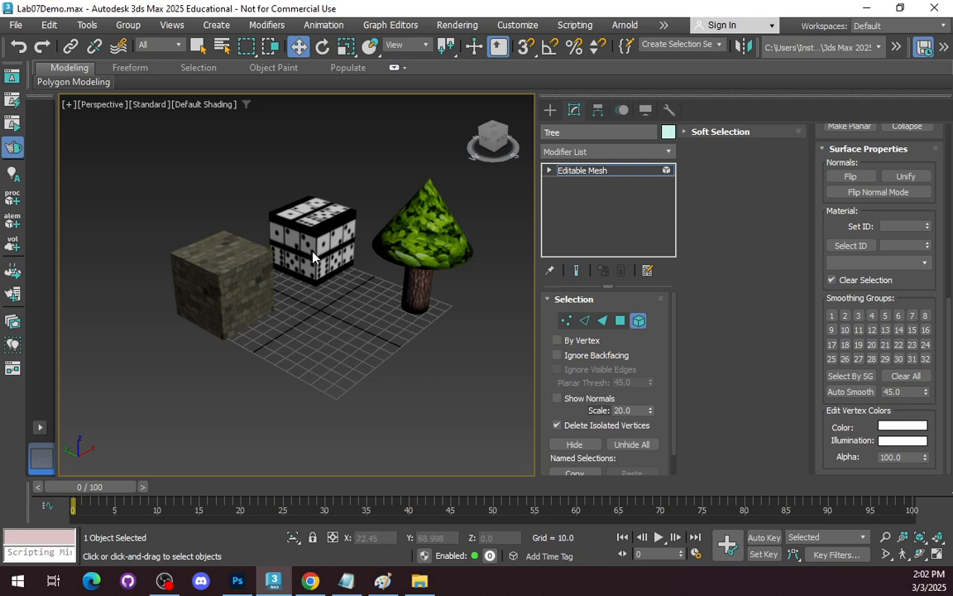
Step: Leave the tree's element editing, switch to polygon editing on the MortarWall box, and select its top face
right_click(204, 244)
left_click(410, 270)
left_click(550, 110)
left_click(258, 273)
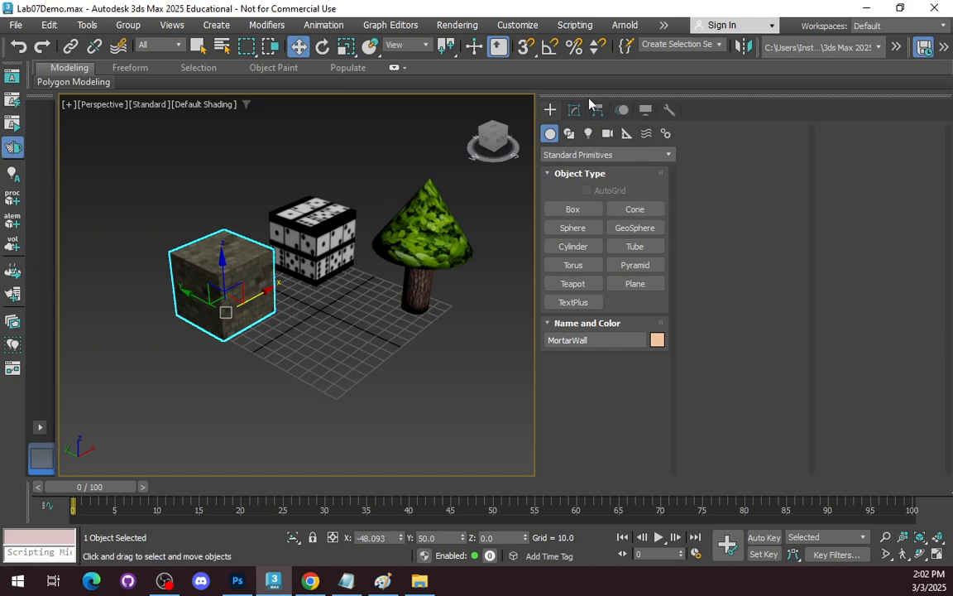
left_click(574, 110)
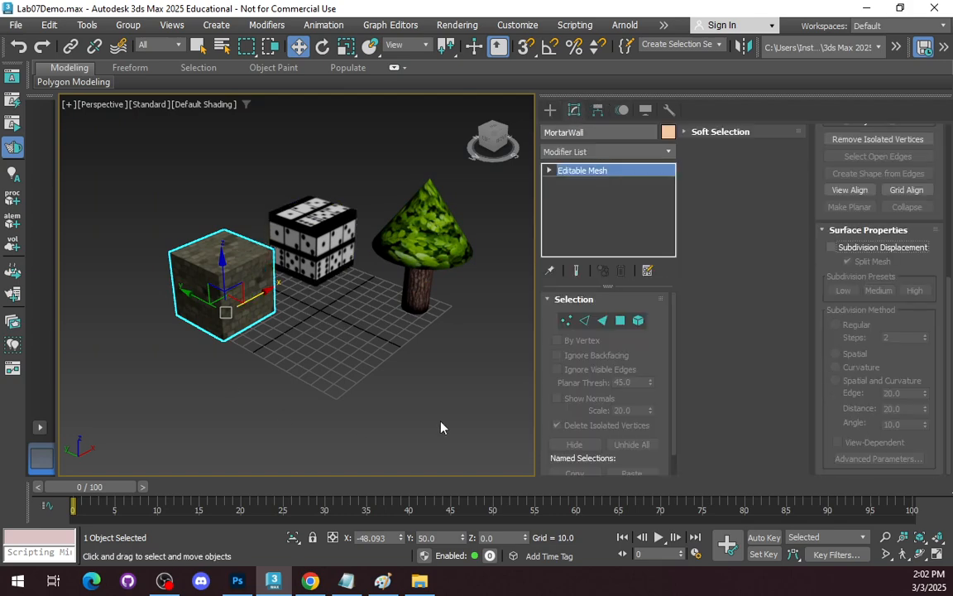
left_click(621, 321)
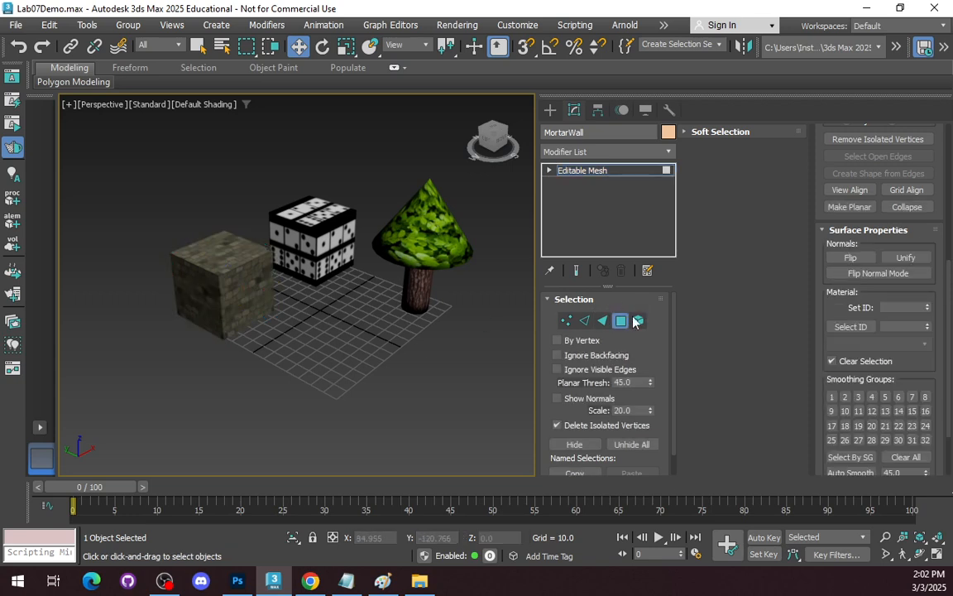
left_click(239, 249)
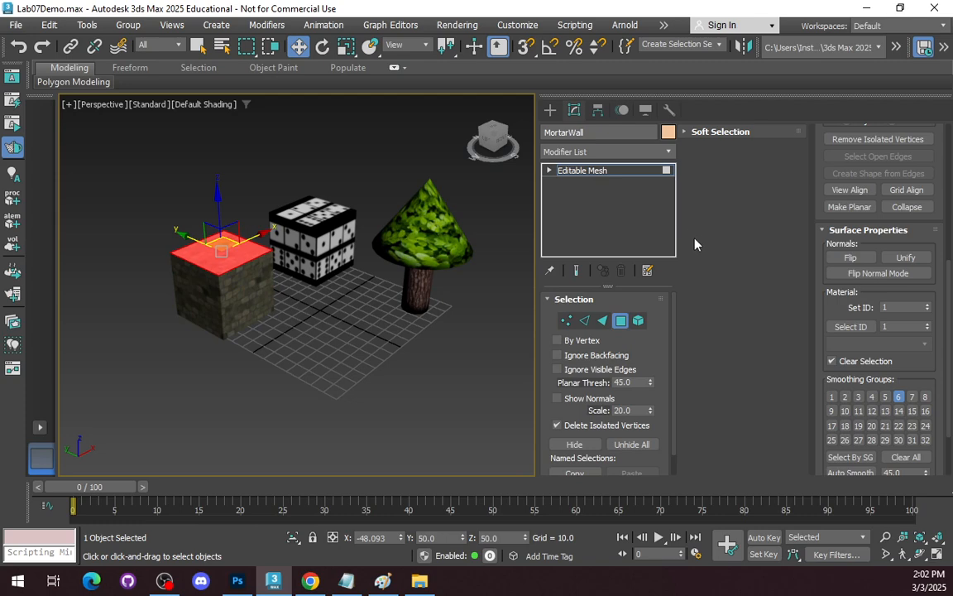
Step: Extrude the stone box's top face by 20
scroll(851, 282, "up", 5)
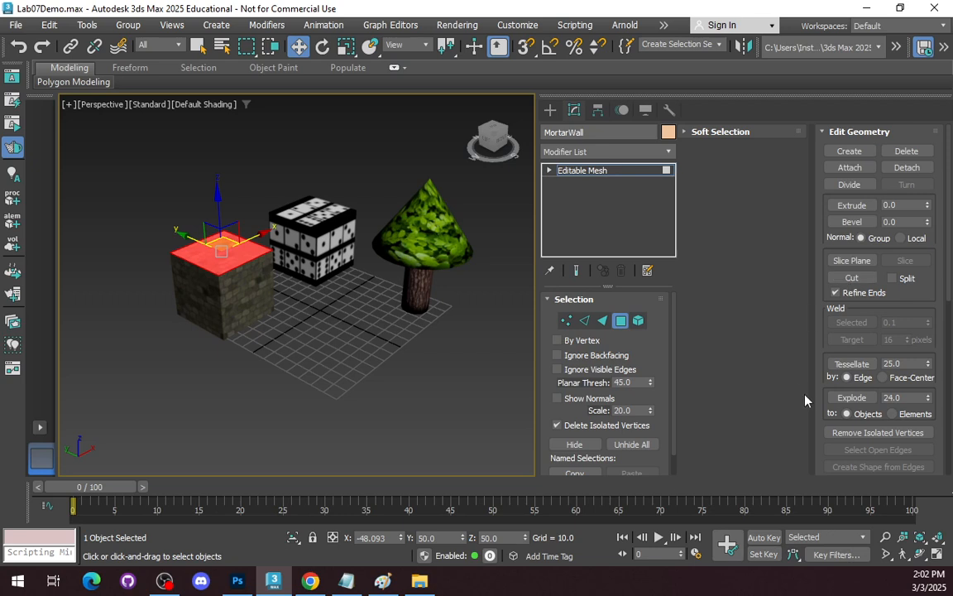
double_click(891, 206)
type("20")
key("Return")
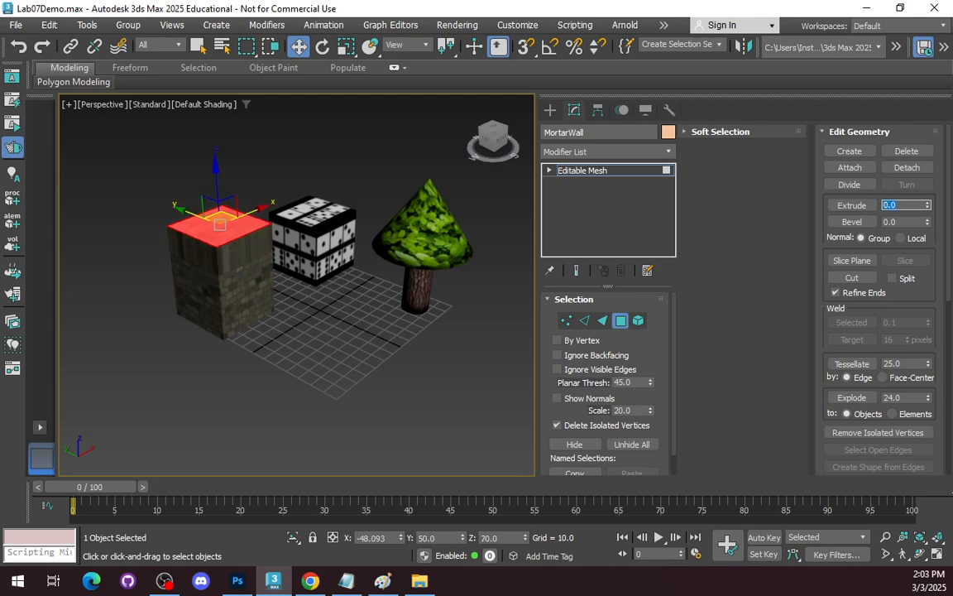
Step: Try a negative bevel on the extruded top face and undo it
key("Tab")
type("-")
key("Return")
left_click(245, 398)
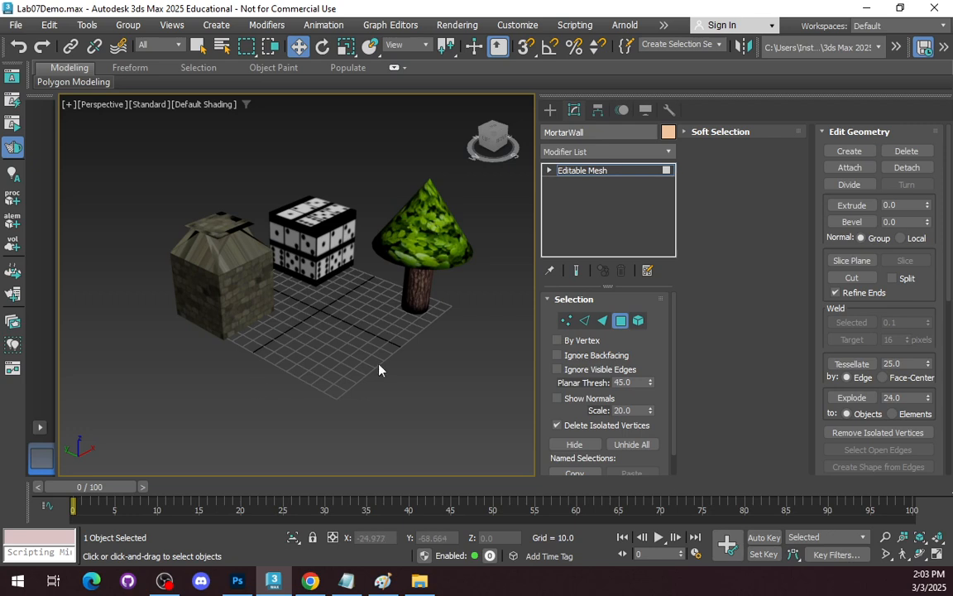
key("ctrl+z")
key("ctrl+z")
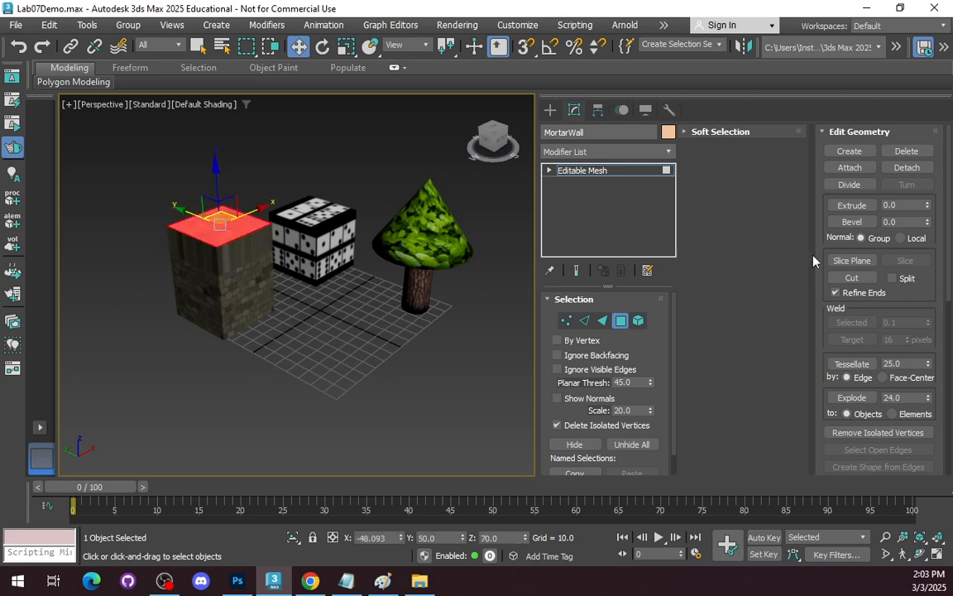
Step: Bevel the extruded top face by -10 and deselect it to check the shape
double_click(906, 222)
type("-10")
key("Return")
left_click(386, 404)
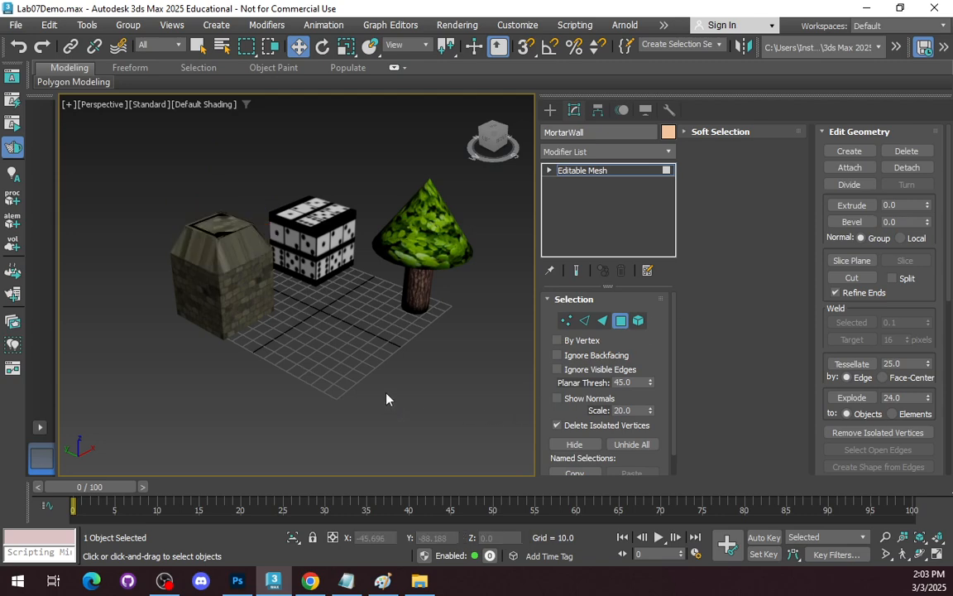
Step: Examine the beveled stone box closely from above and reselect its top face
left_click(919, 553)
left_click_drag(270, 277, 190, 335)
scroll(209, 264, "up", 4)
scroll(211, 264, "down", 1)
key("w")
left_click(247, 256)
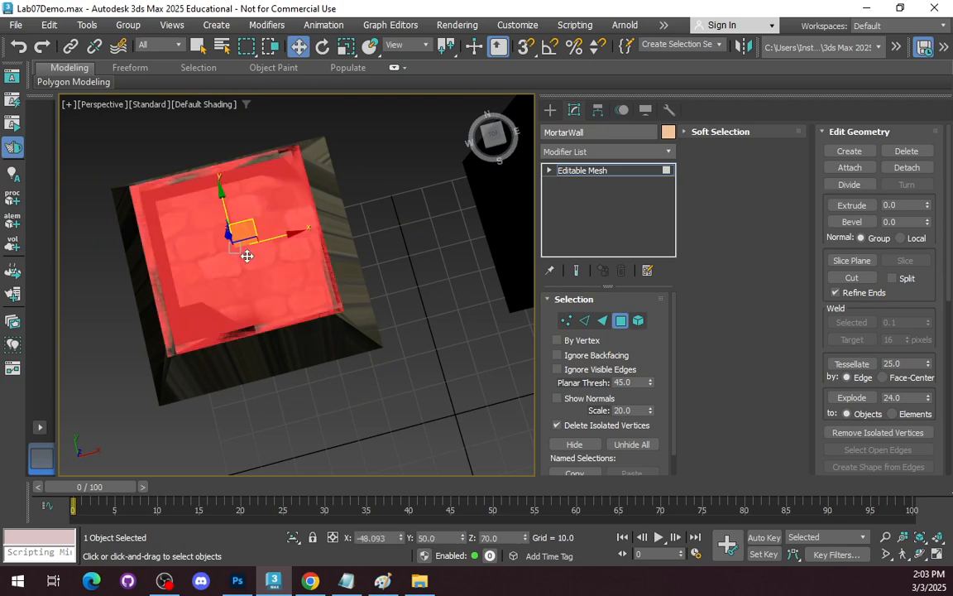
Step: View the beveled top from a low side angle and undo the -10 bevel
left_click(920, 554)
left_click_drag(319, 293, 414, 178)
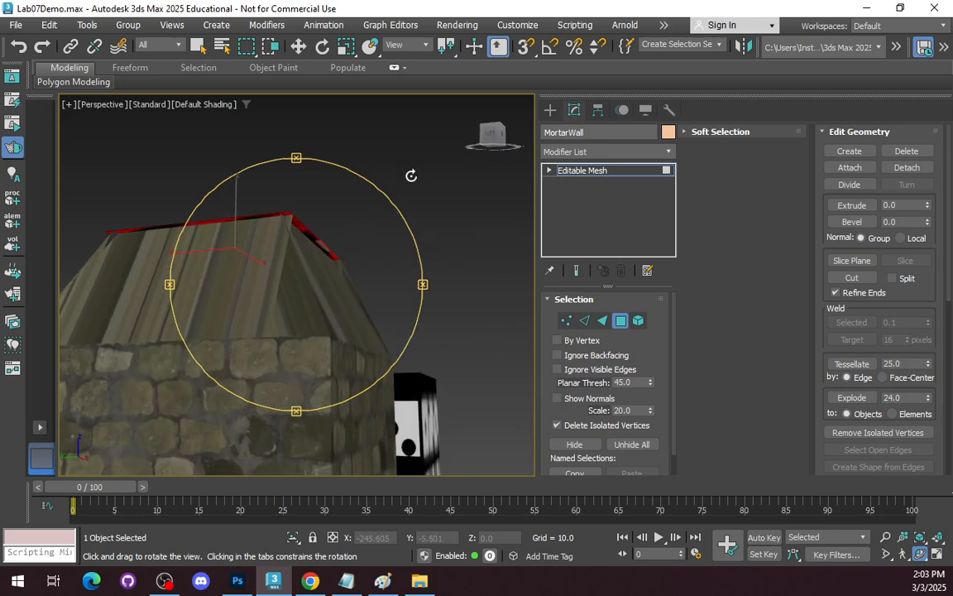
key("ctrl+z")
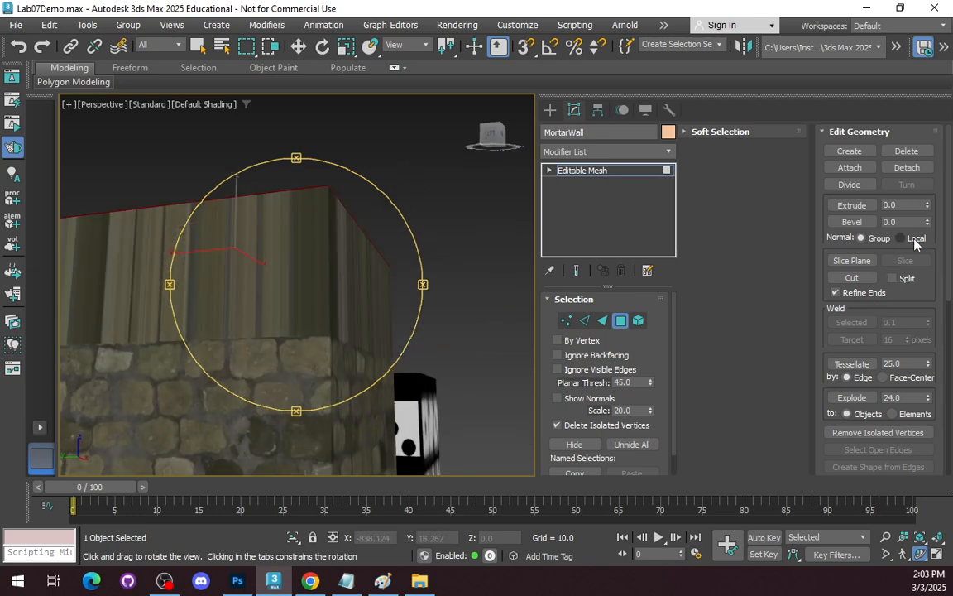
Step: Redo the bevel on the stone box's top and view the tapered shape beside the die
left_click_drag(908, 223, 746, 211)
left_click(474, 355)
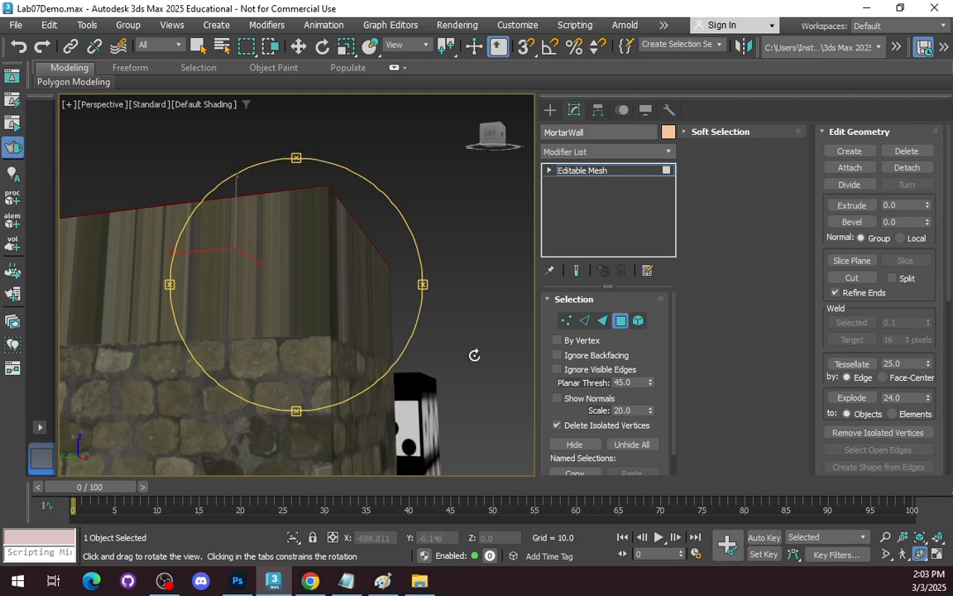
key("w")
key("ctrl+y")
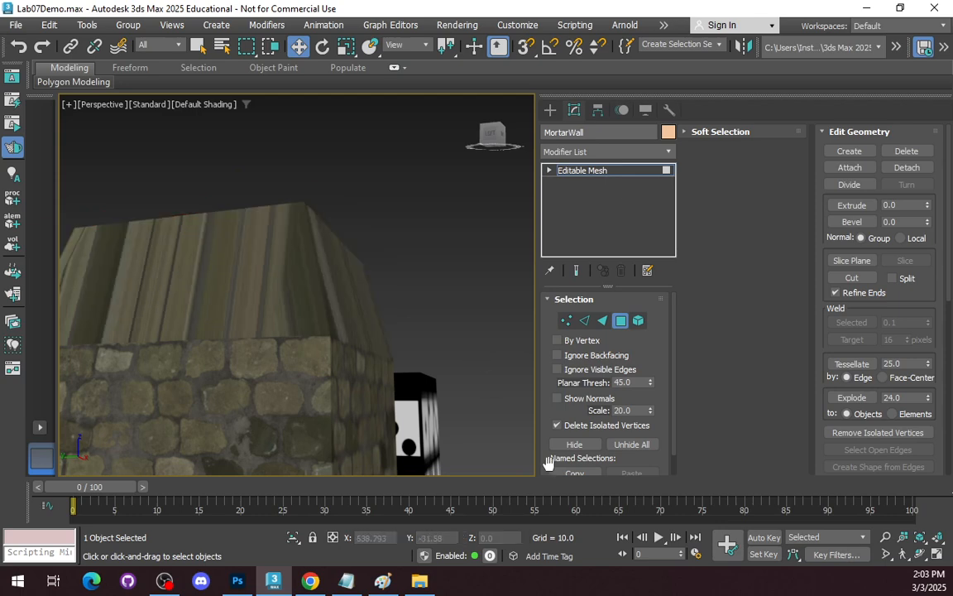
key("ctrl+r")
left_click_drag(307, 264, 283, 326)
scroll(283, 326, "up", 3)
scroll(288, 333, "down", 3)
scroll(290, 333, "up", 3)
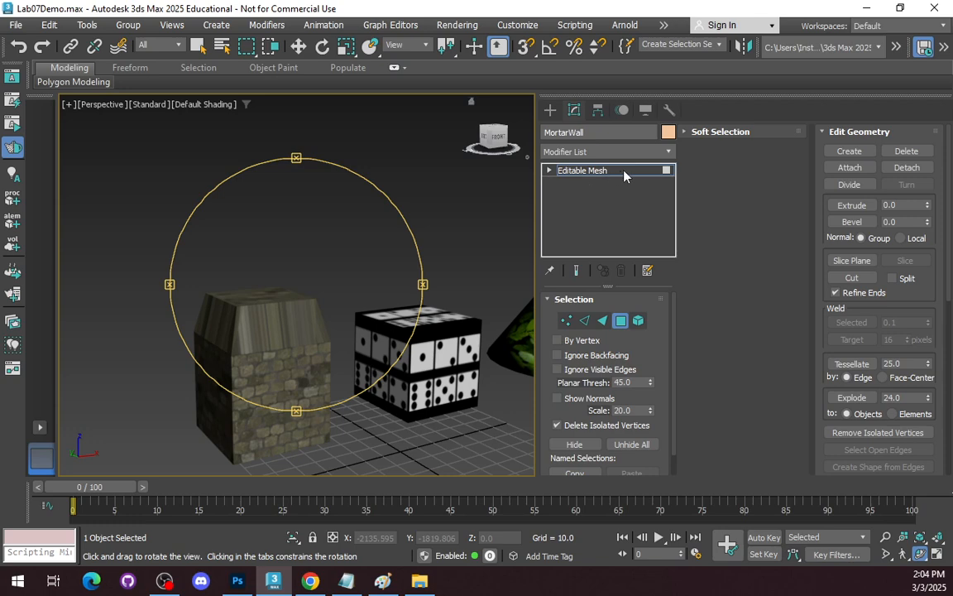
Step: Add a UVW Map modifier to the stone box (MortarWall)
left_click(670, 152)
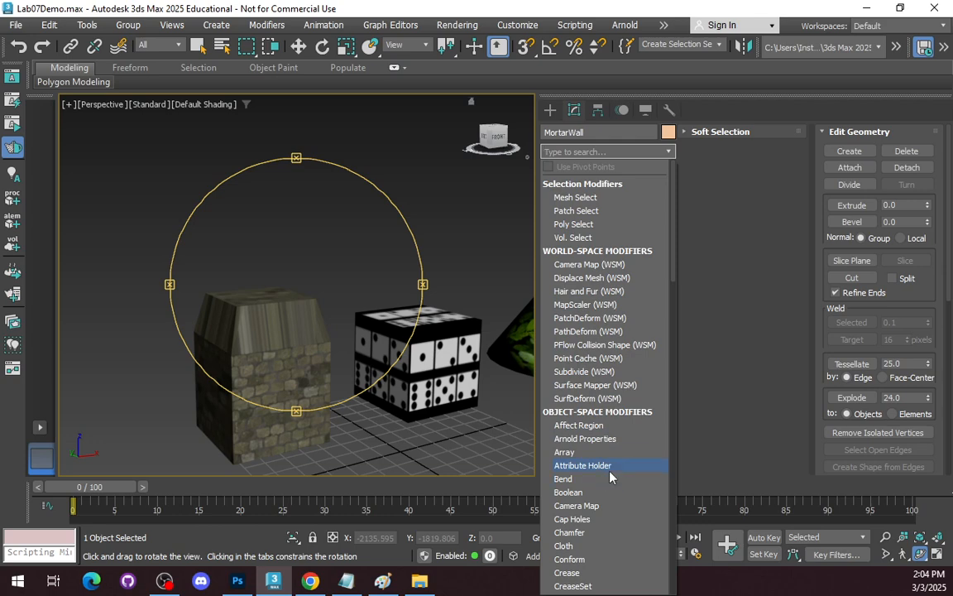
scroll(608, 484, "down", 6)
scroll(610, 477, "down", 1)
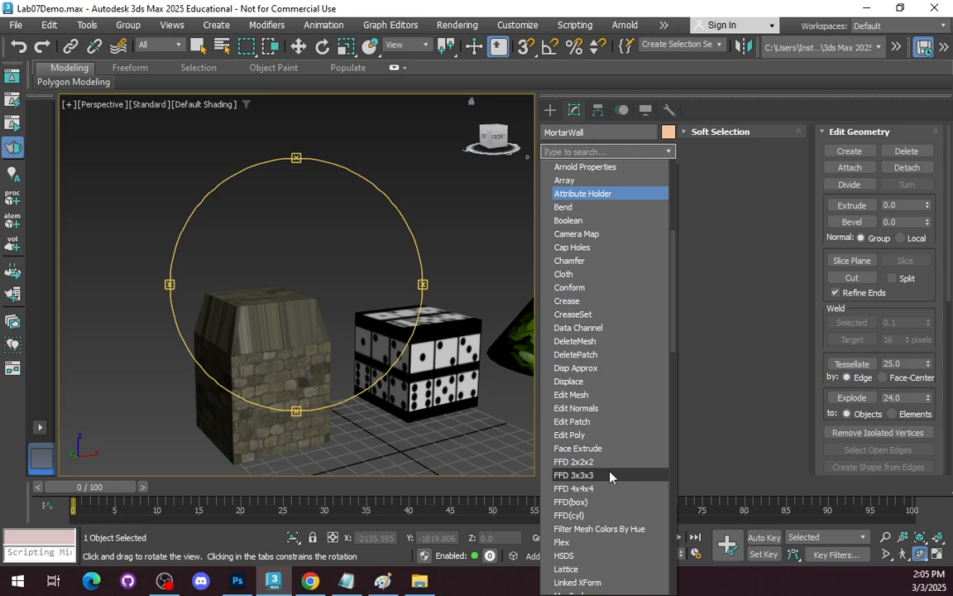
type("u")
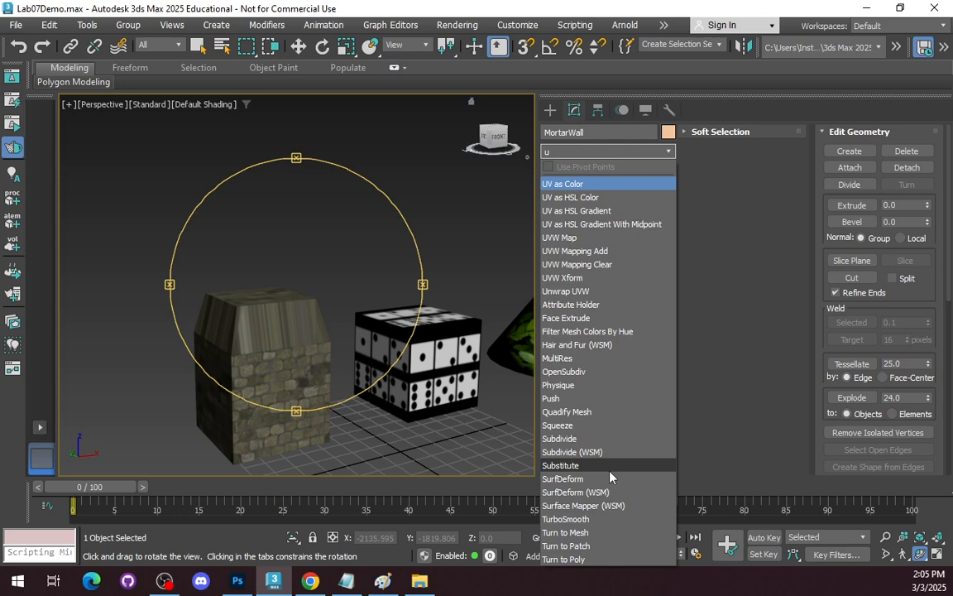
type("v")
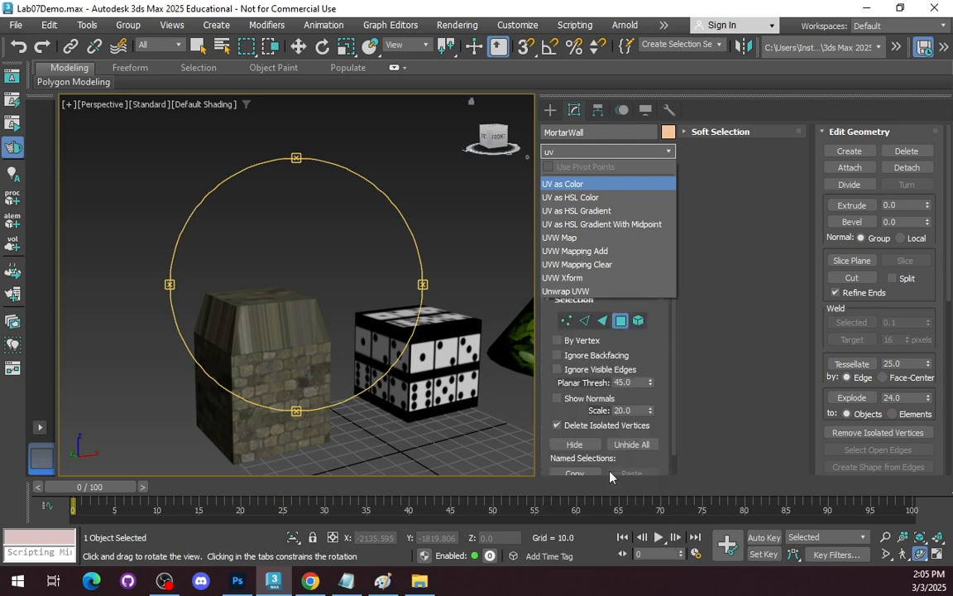
left_click(568, 241)
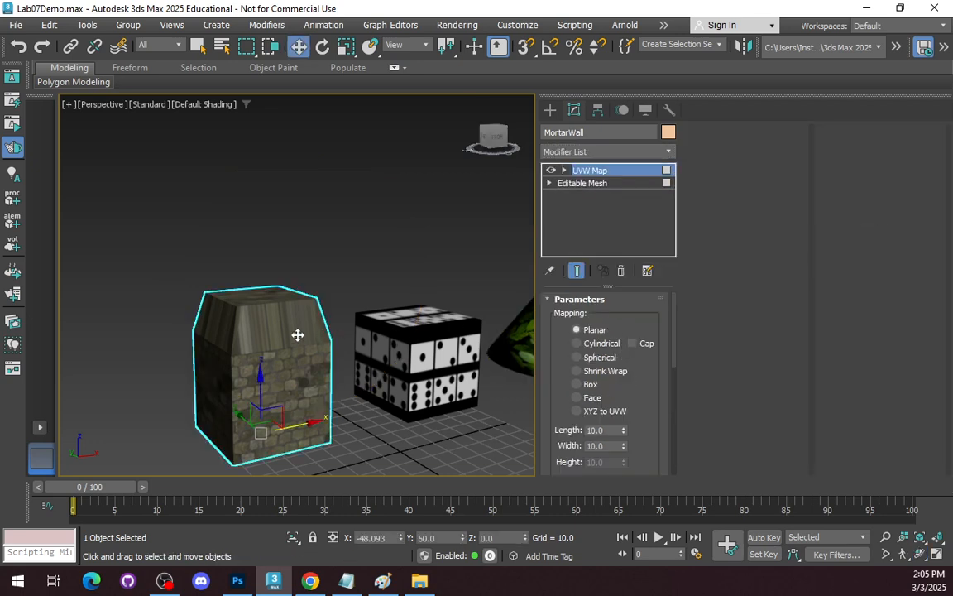
Step: Set the stone box's UVW mapping type to Box and fit the mapping gizmo
left_click(583, 385)
scroll(656, 368, "down", 8)
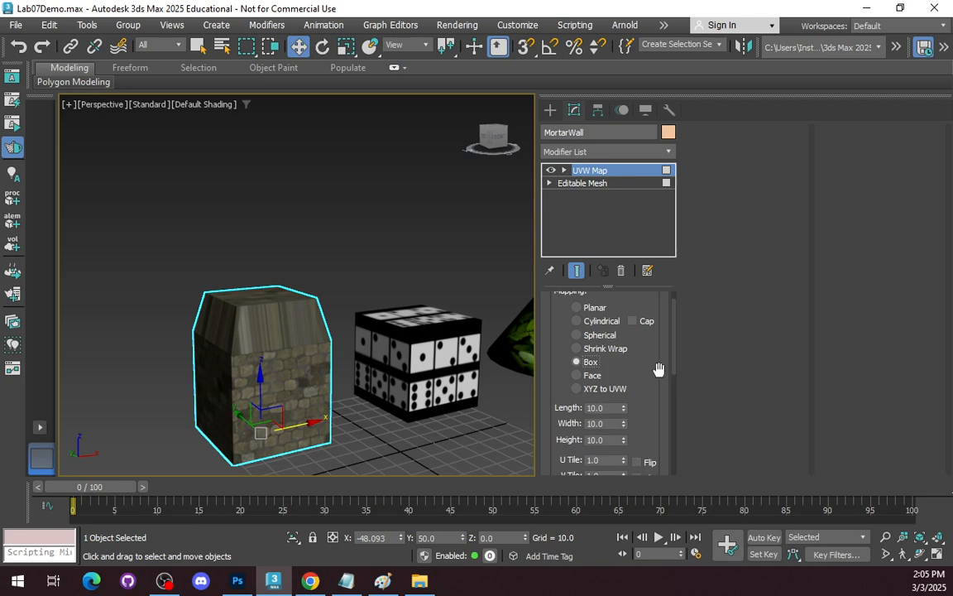
scroll(657, 368, "down", 1)
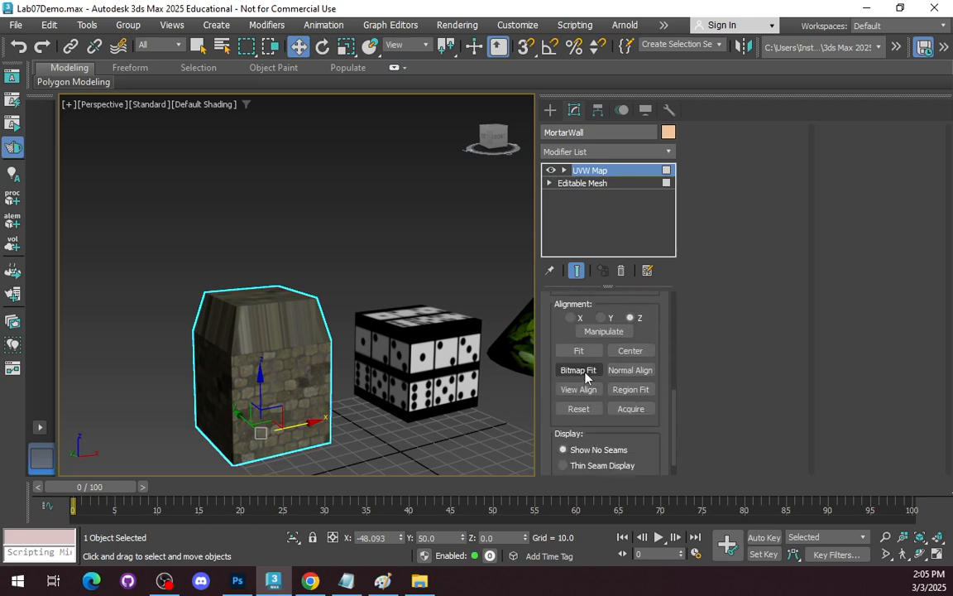
left_click(582, 351)
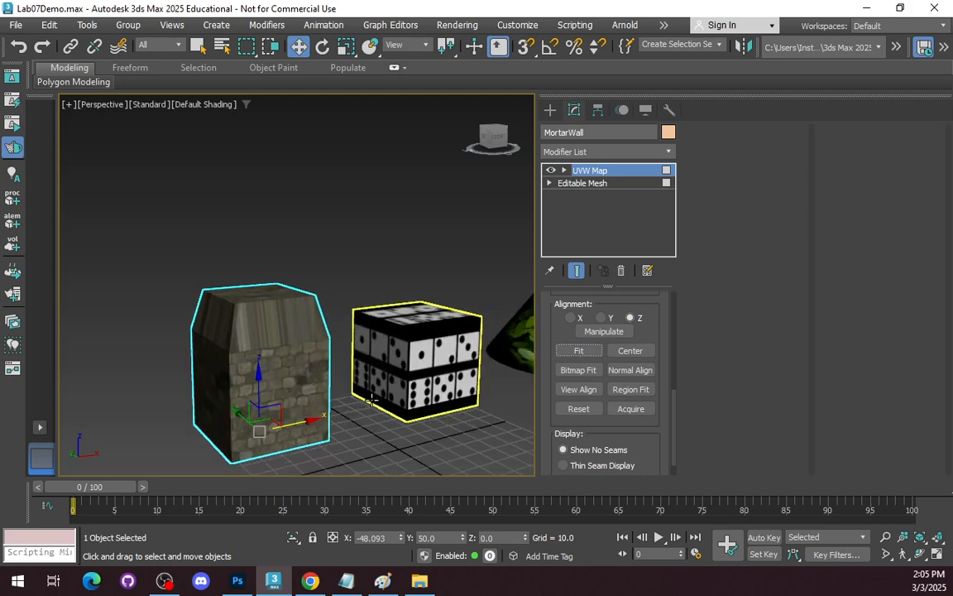
Step: Select the stone box's whole element in its Editable Mesh level and undo the accidental move
left_click(597, 184)
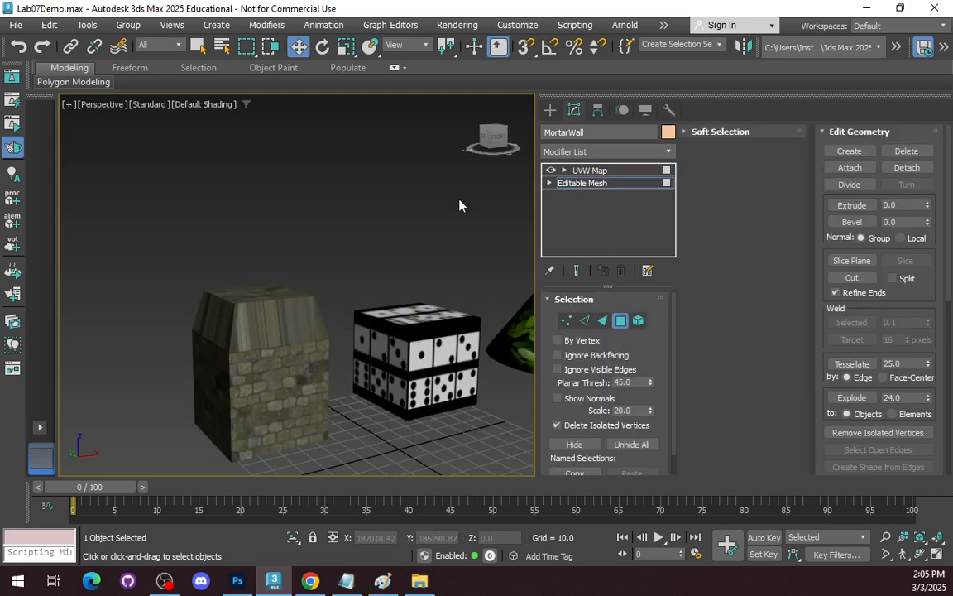
left_click(638, 320)
left_click(256, 365)
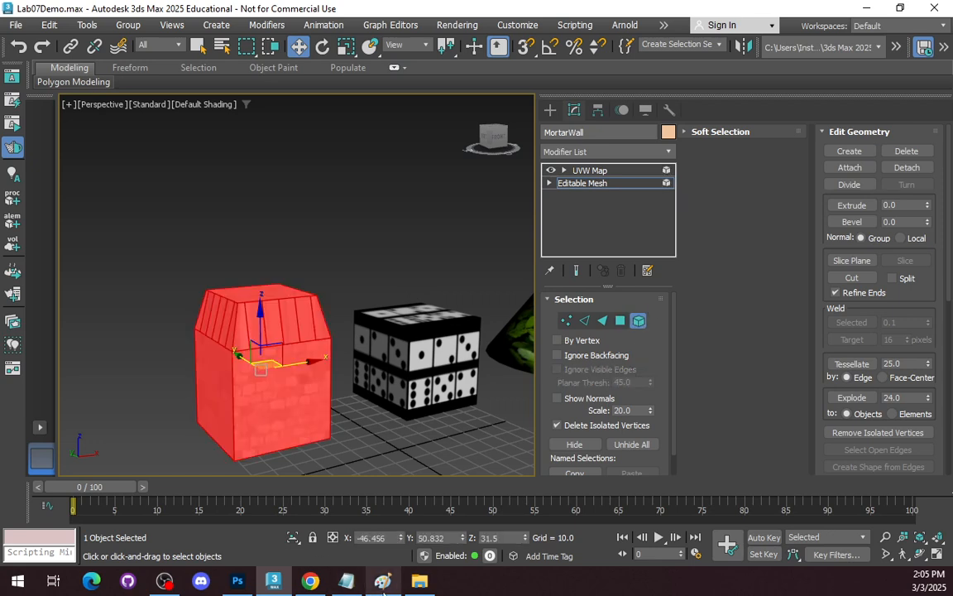
key("ctrl+z")
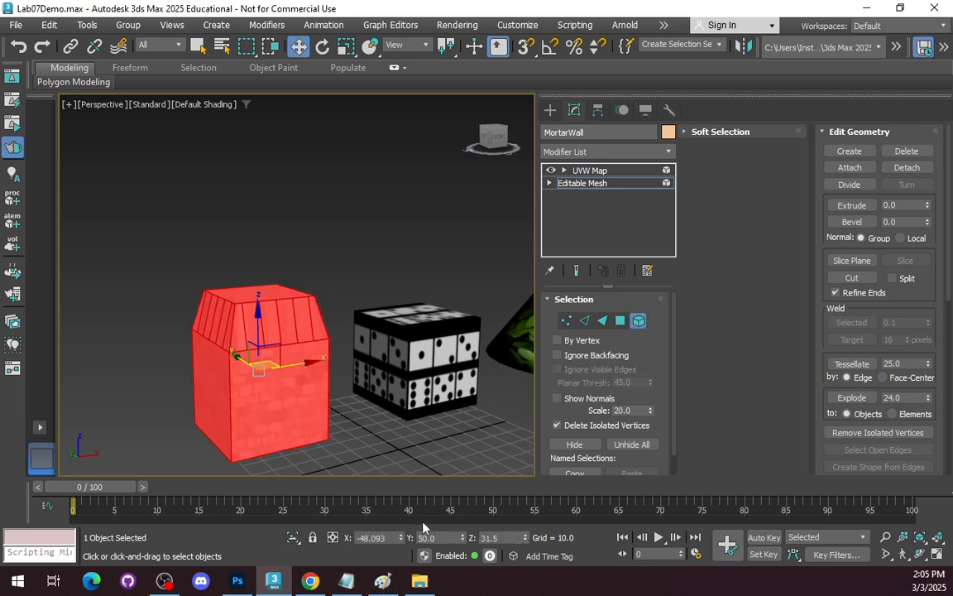
Step: Fit the UVW Map's box mapping to the selected element and inspect the stone texture from above
left_click(604, 170)
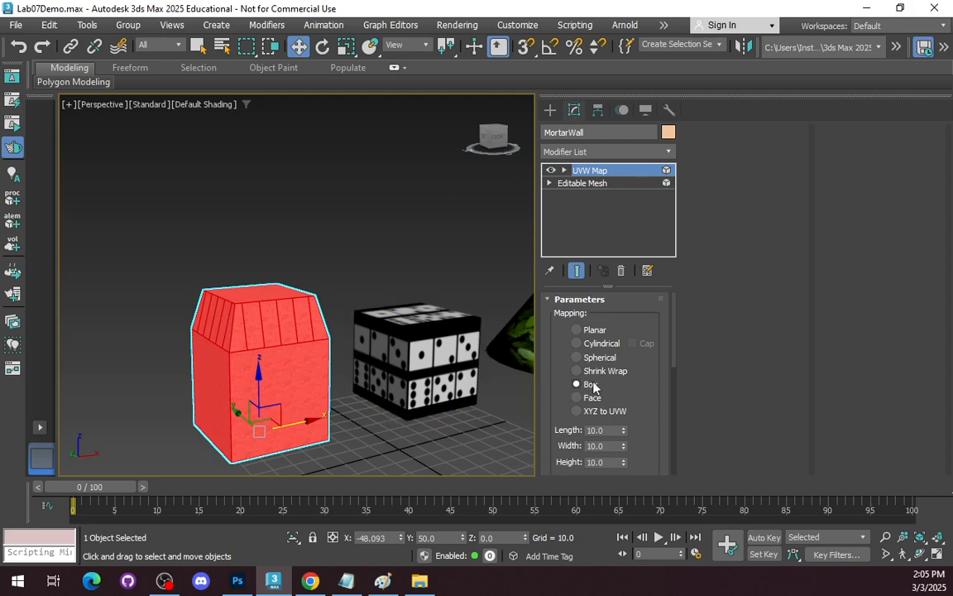
scroll(628, 380, "down", 3)
scroll(627, 380, "down", 3)
left_click(583, 418)
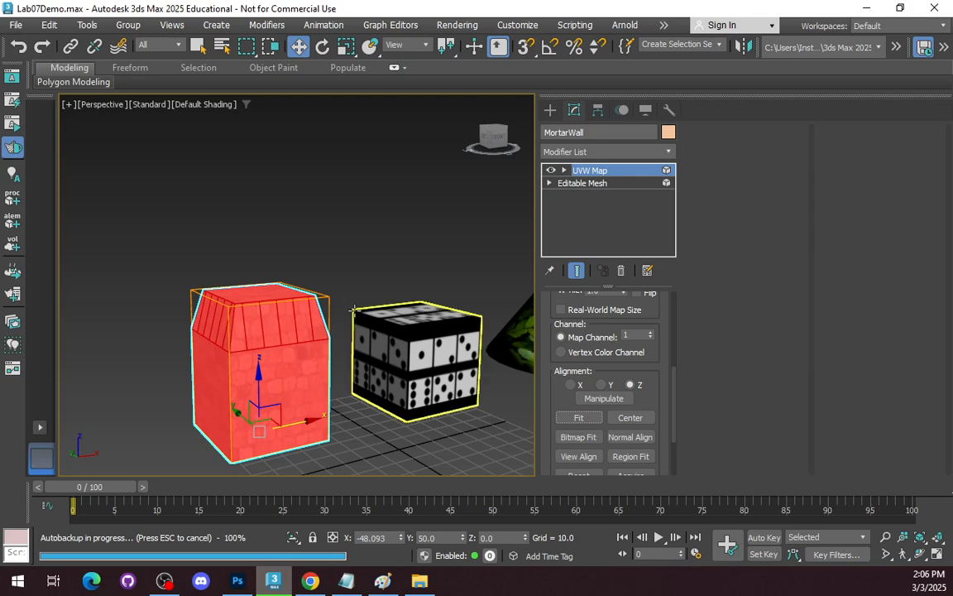
left_click(385, 238)
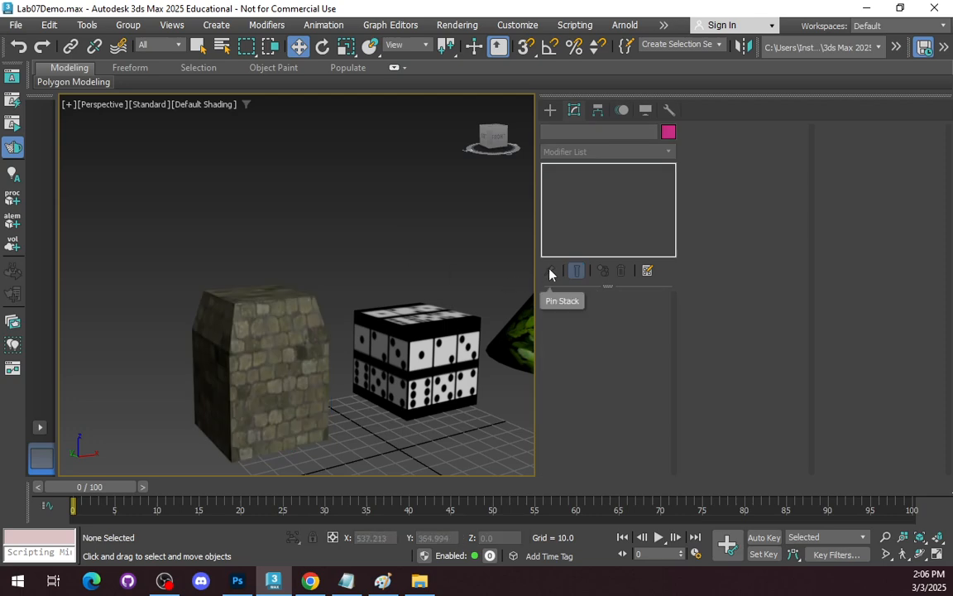
left_click(920, 554)
left_click_drag(278, 307, 517, 228)
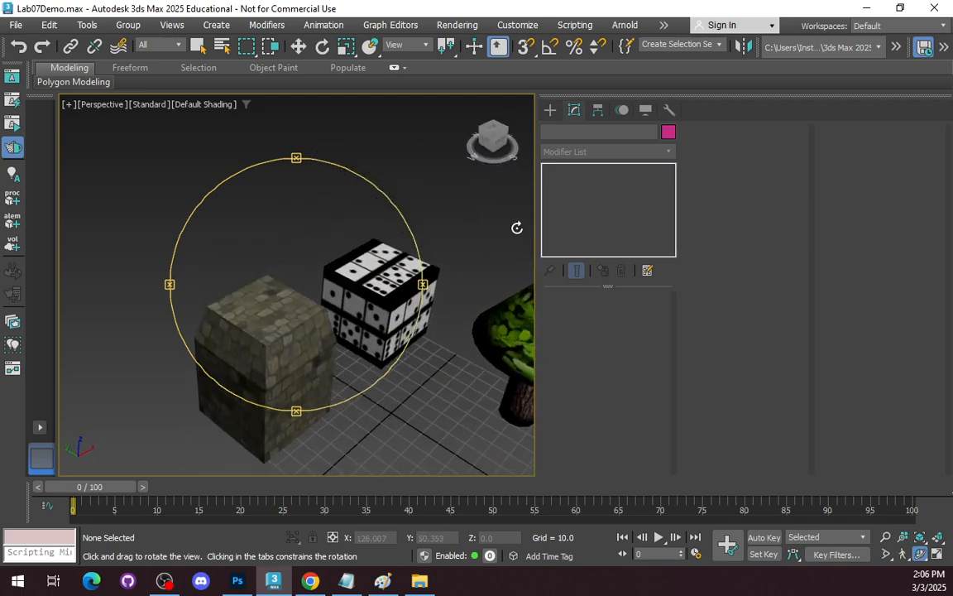
Step: Try Face mapping on the stone box's UVW Map and inspect the texture up close
left_click(556, 109)
left_click(574, 110)
right_click(292, 311)
left_click(291, 313)
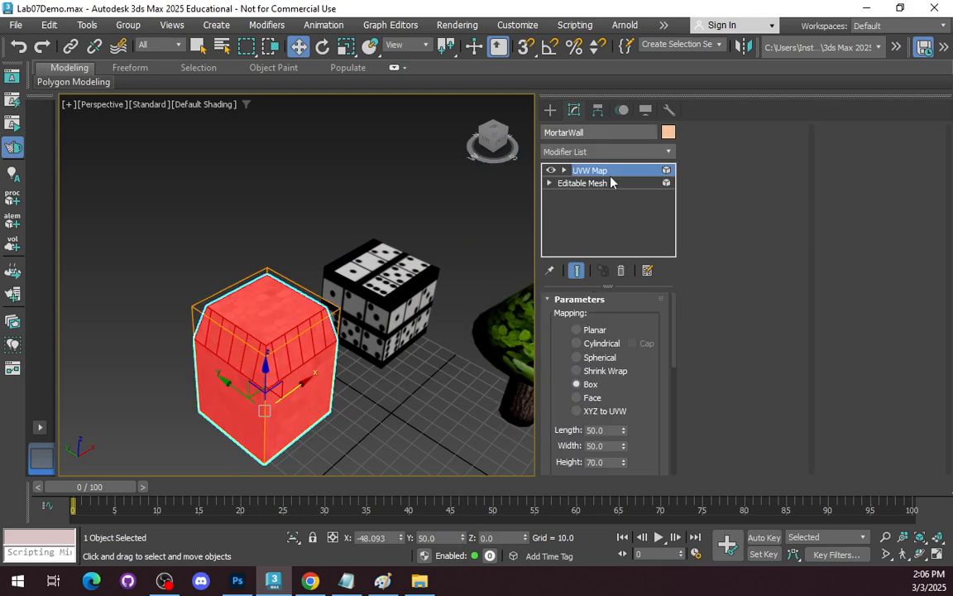
left_click_drag(623, 372, 623, 348)
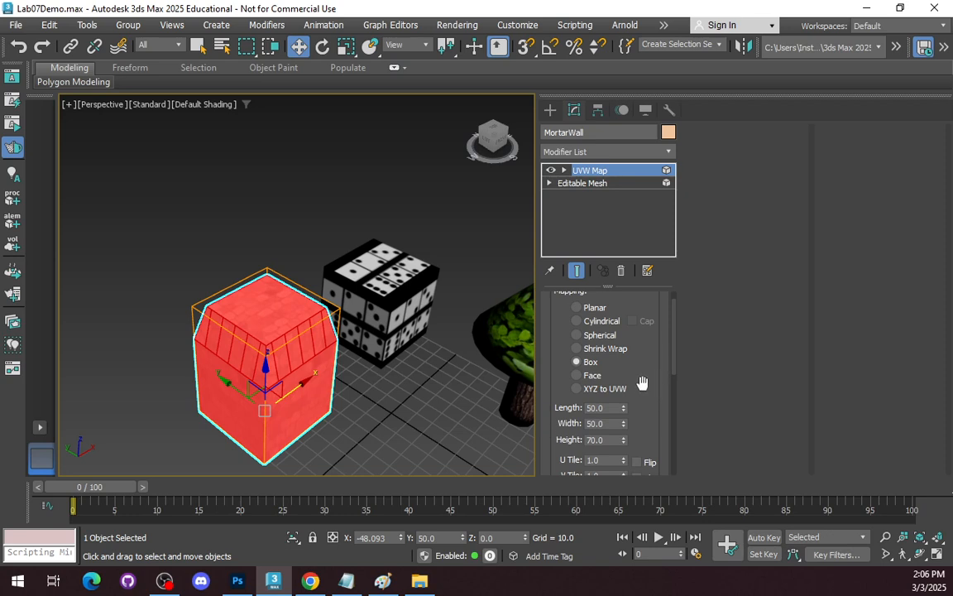
scroll(636, 389, "up", 1)
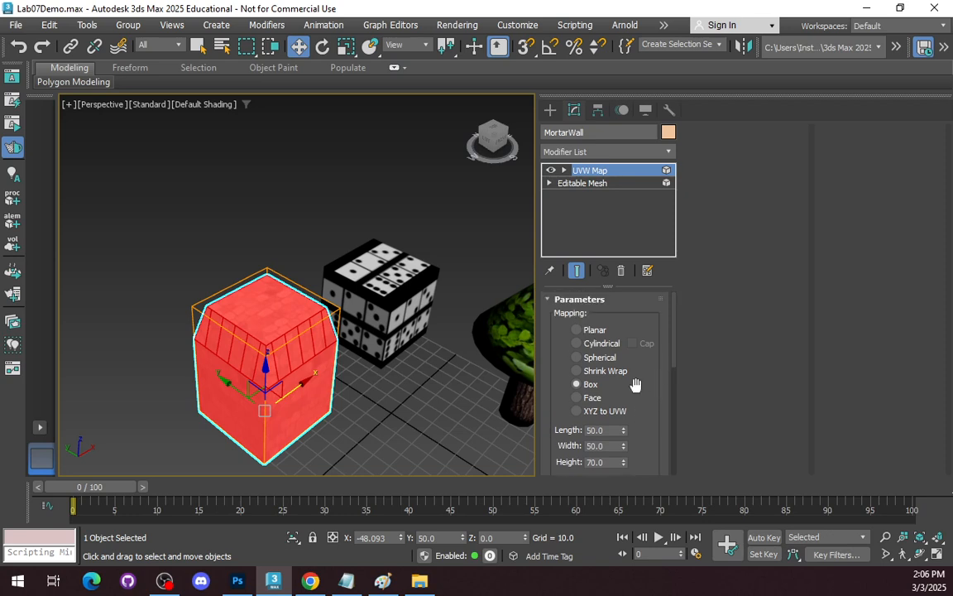
left_click(589, 398)
left_click(436, 416)
scroll(338, 398, "up", 4)
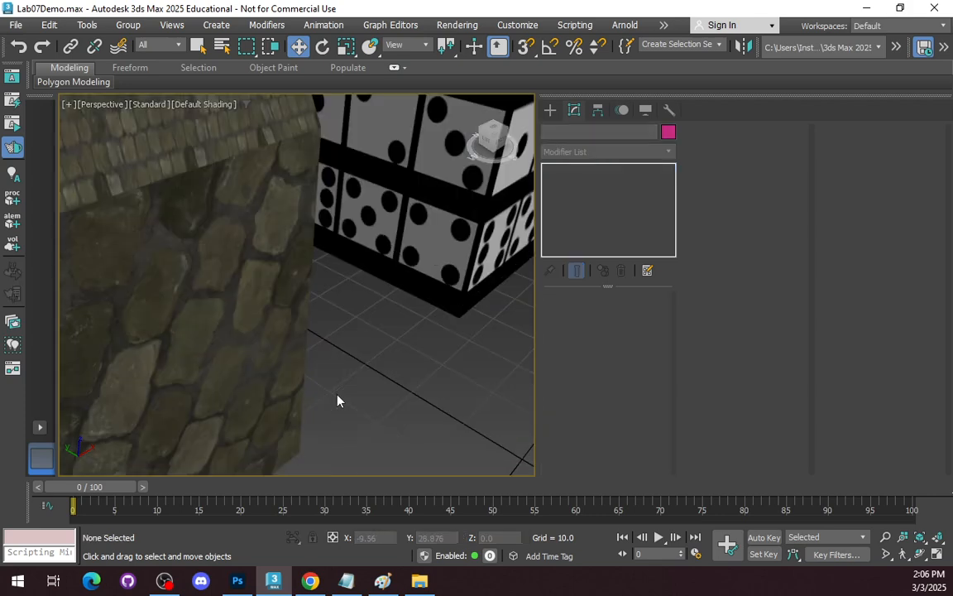
scroll(264, 391, "down", 2)
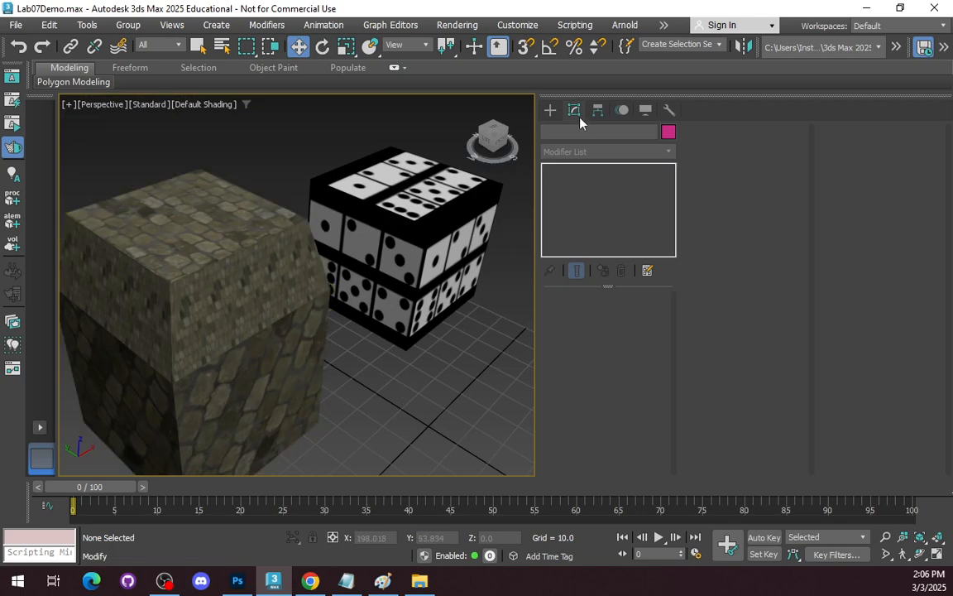
Step: Try XYZ to UVW mapping on the stone box and check the texture up close
left_click(215, 323)
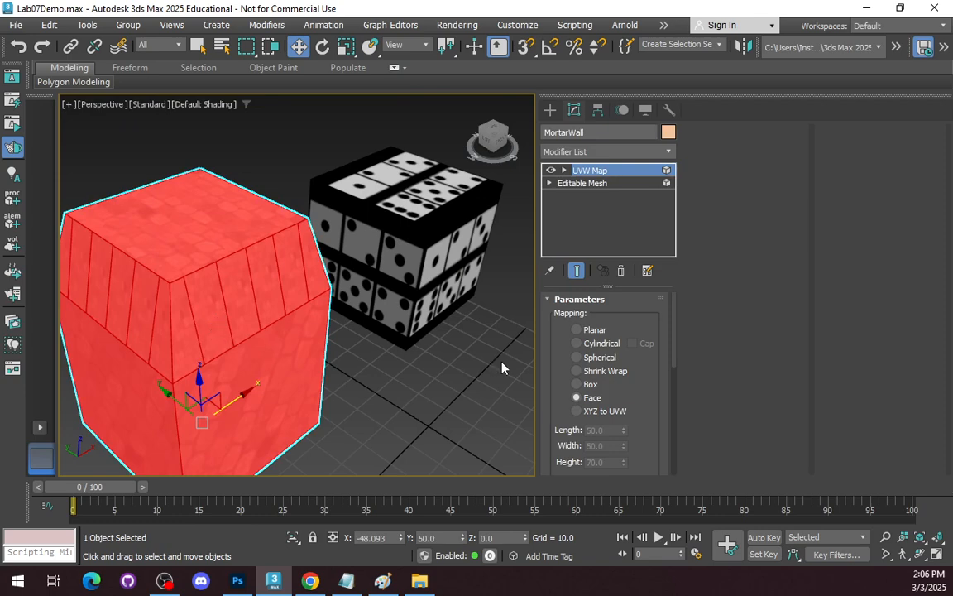
left_click(576, 412)
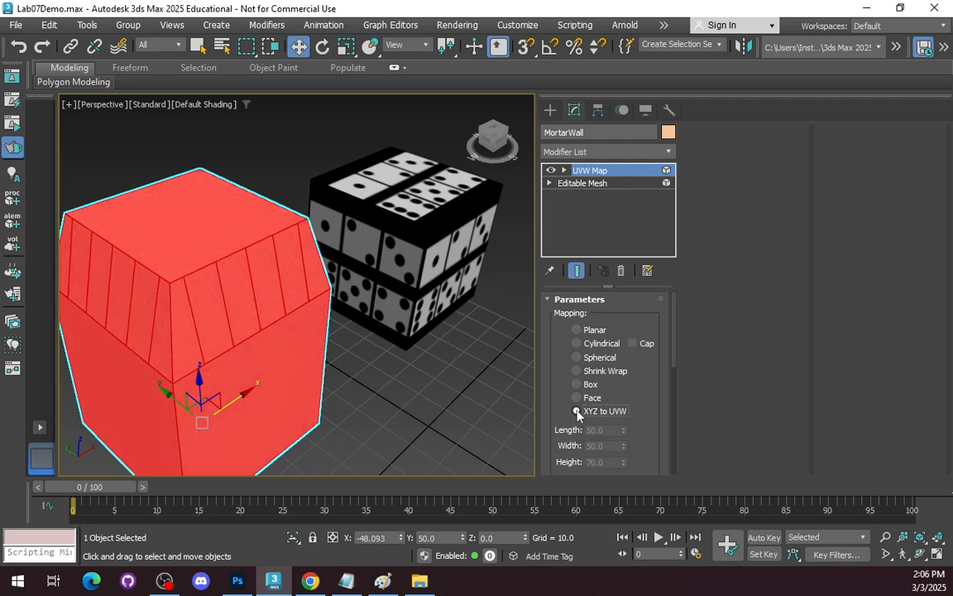
left_click(426, 383)
scroll(419, 383, "up", 3)
scroll(419, 383, "down", 3)
mouse_move(402, 380)
middle_mouse_down()
mouse_move(481, 362)
mouse_move(406, 384)
middle_mouse_up()
scroll(406, 385, "up", 4)
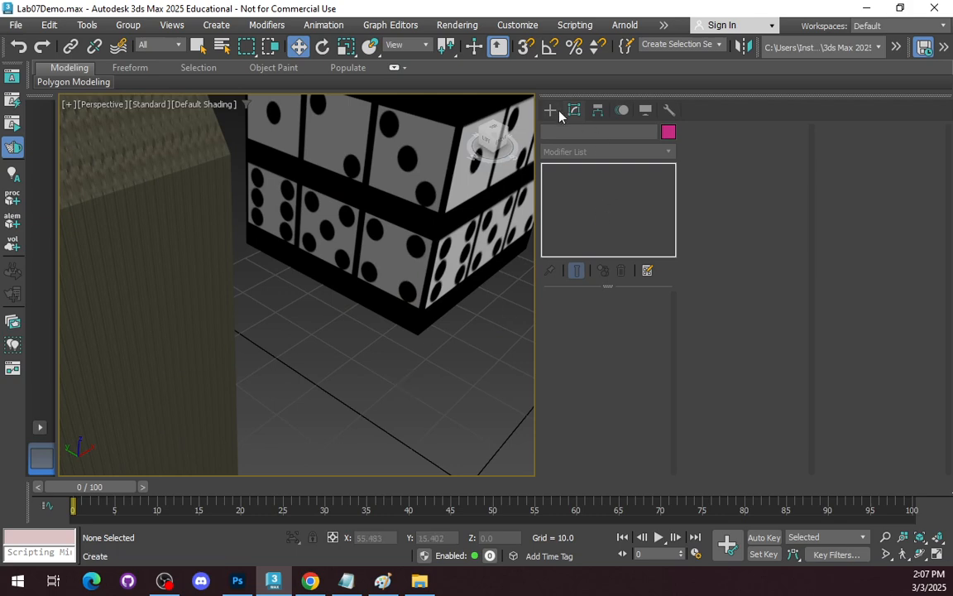
Step: Return the stone box's UVW Map to Box mapping and check the whole box
left_click(182, 285)
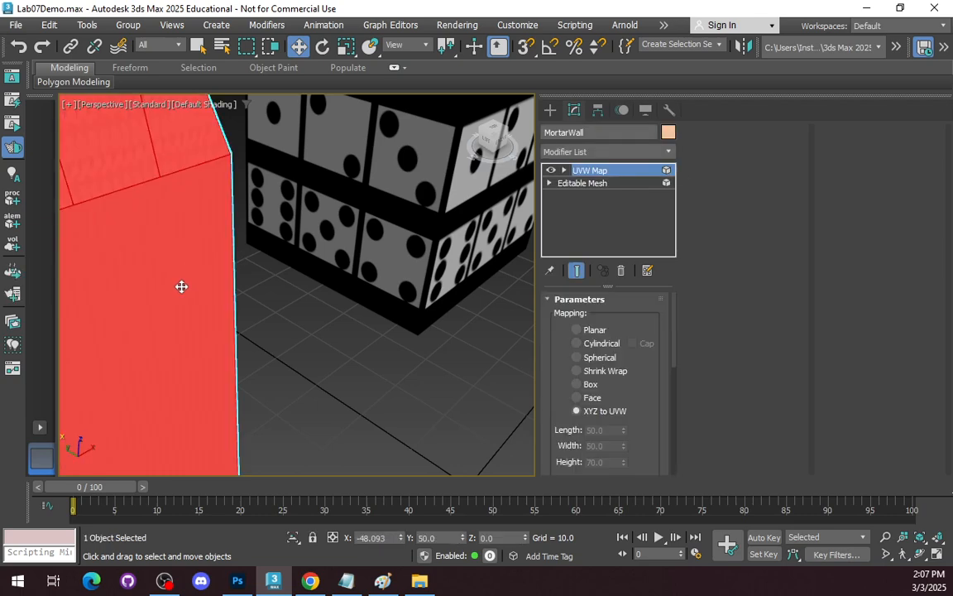
left_click(576, 385)
scroll(355, 377, "down", 6)
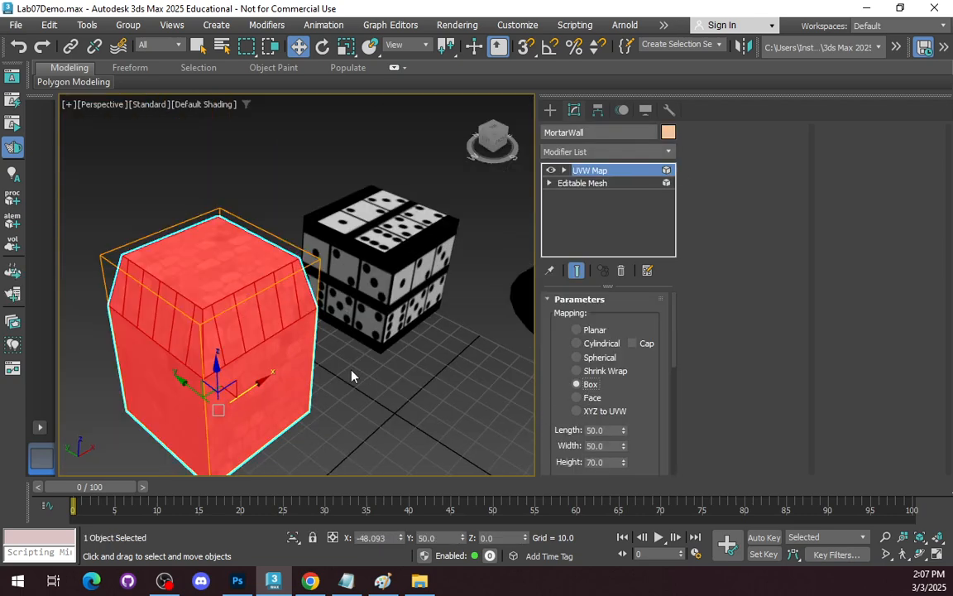
scroll(351, 376, "up", 3)
scroll(351, 376, "down", 3)
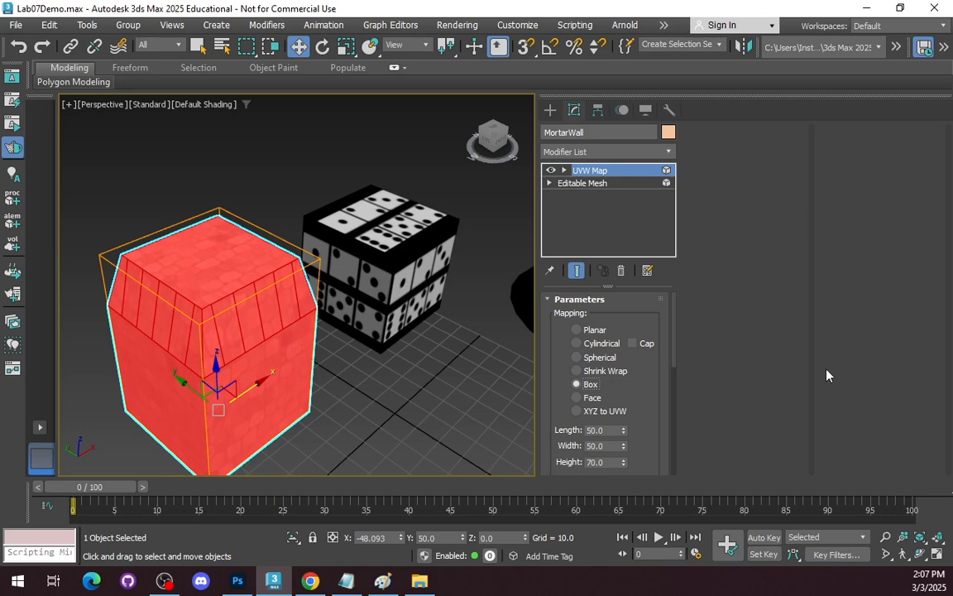
Step: Collapse the stone box's entire modifier stack into an editable mesh
right_click(618, 217)
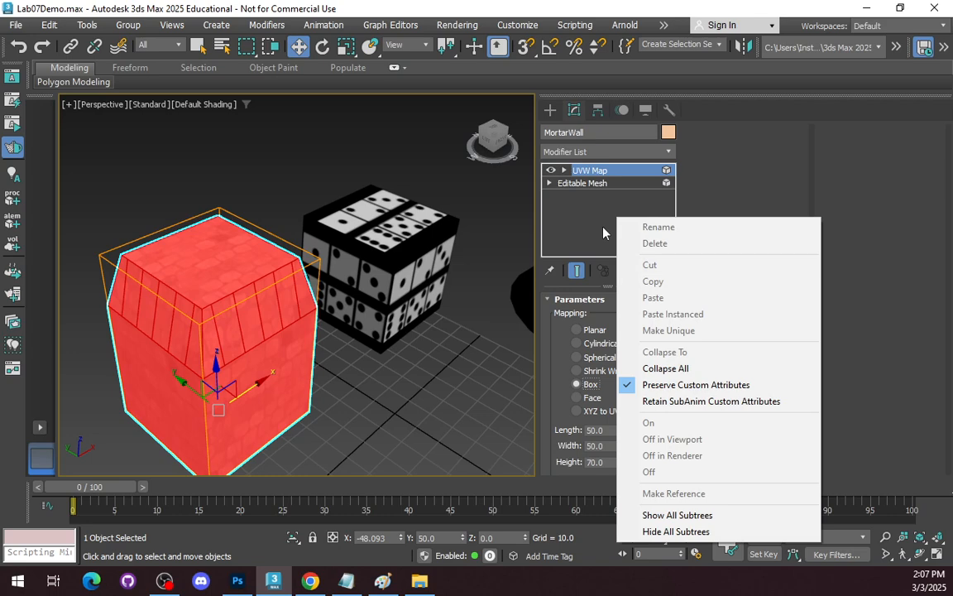
right_click(609, 169)
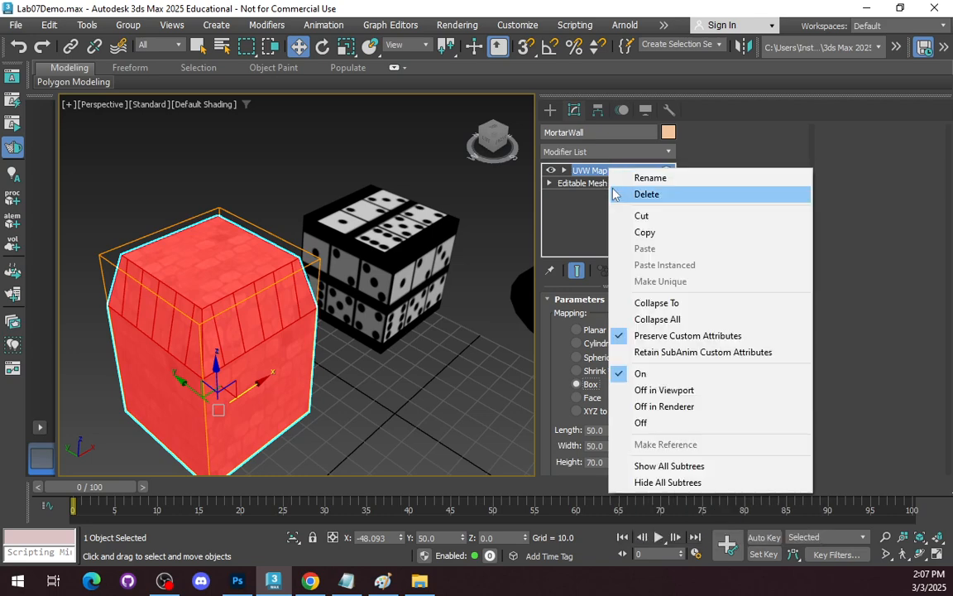
left_click(668, 320)
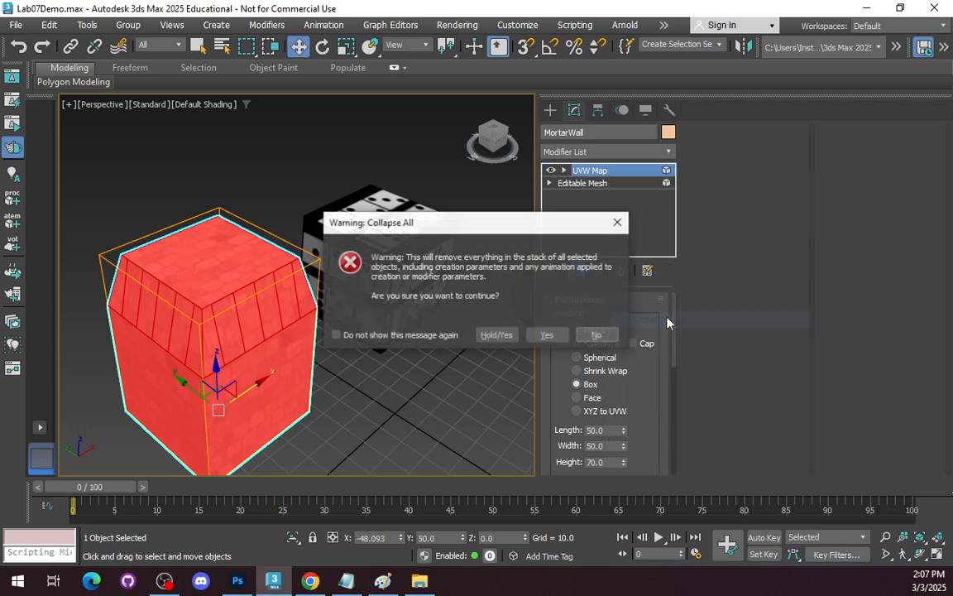
left_click(546, 336)
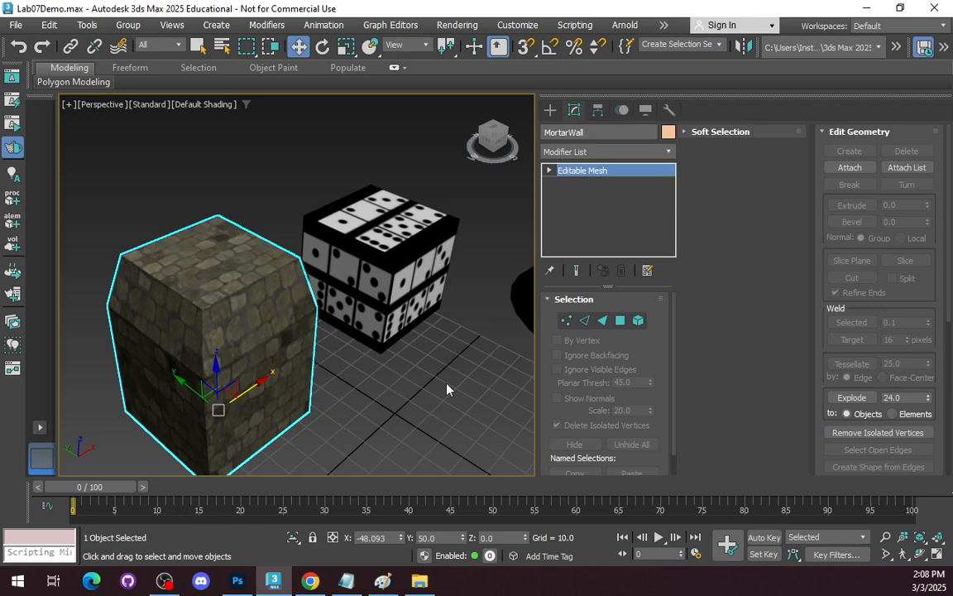
Step: Select the die and undo its accidental move
left_click(401, 295)
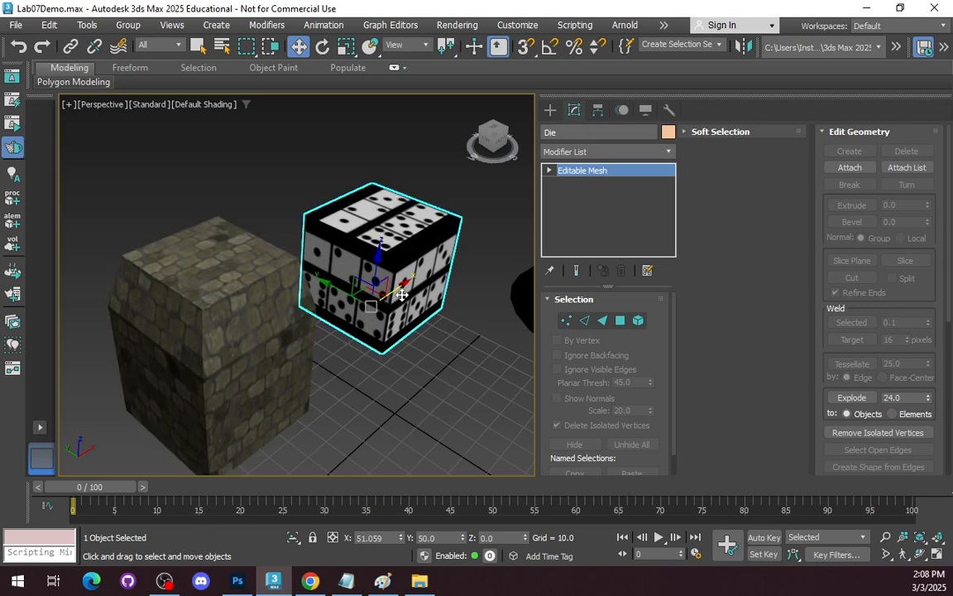
key("ctrl+z")
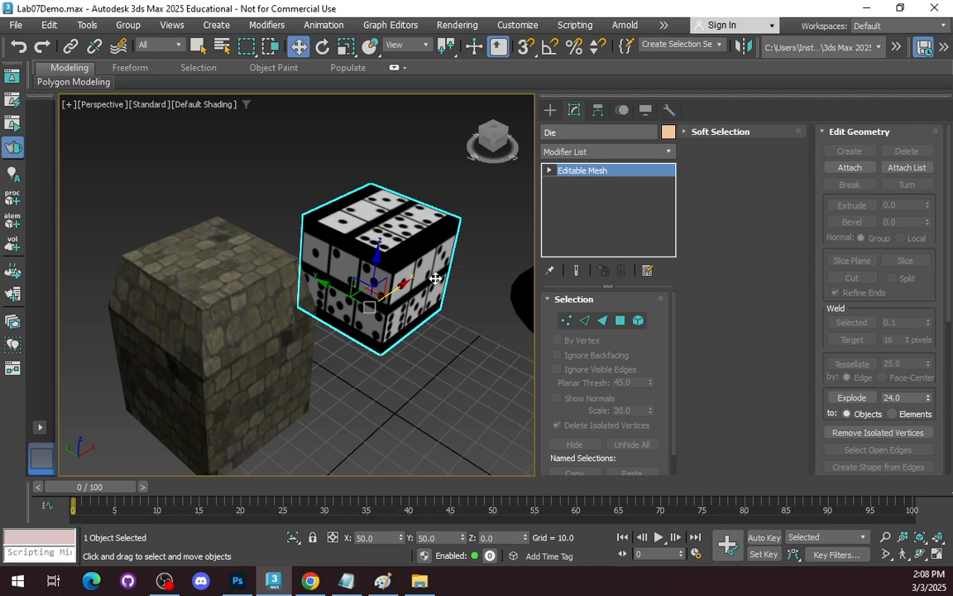
Step: Select the die's top face at polygon level
left_click(619, 321)
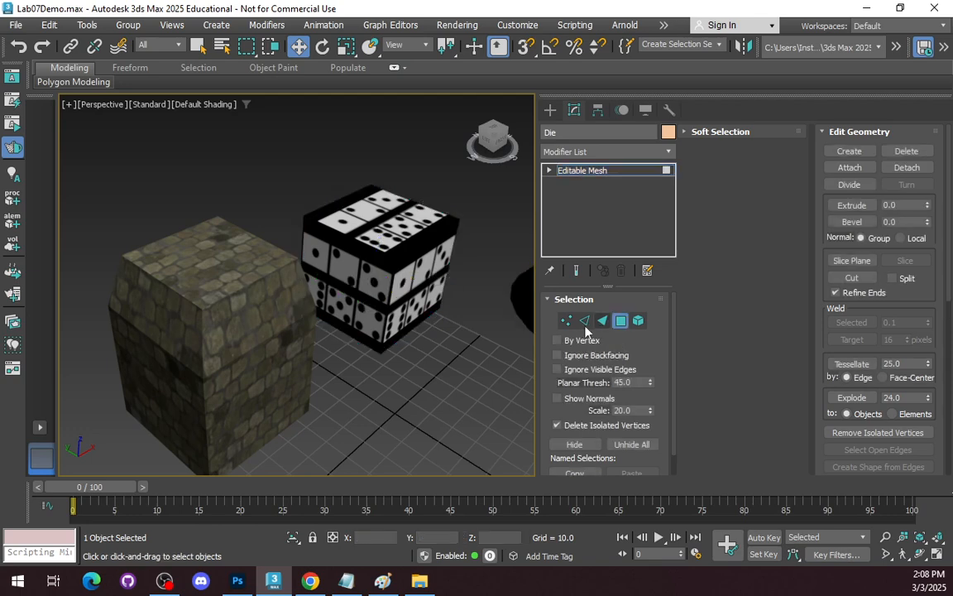
left_click(396, 226)
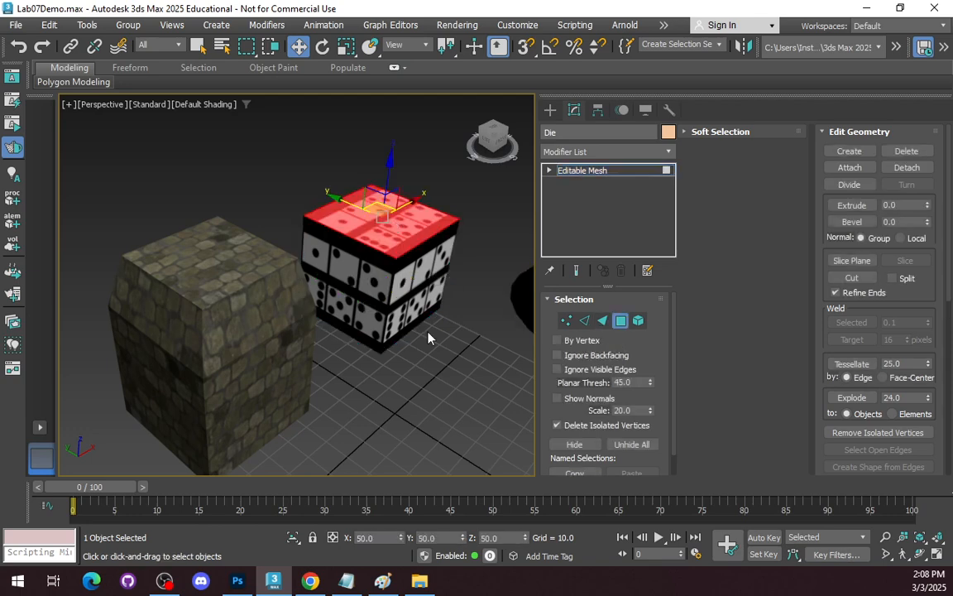
Step: Try a UVW Map modifier on the die's selected top face, look through its parameters, and undo the modifier
left_click(669, 152)
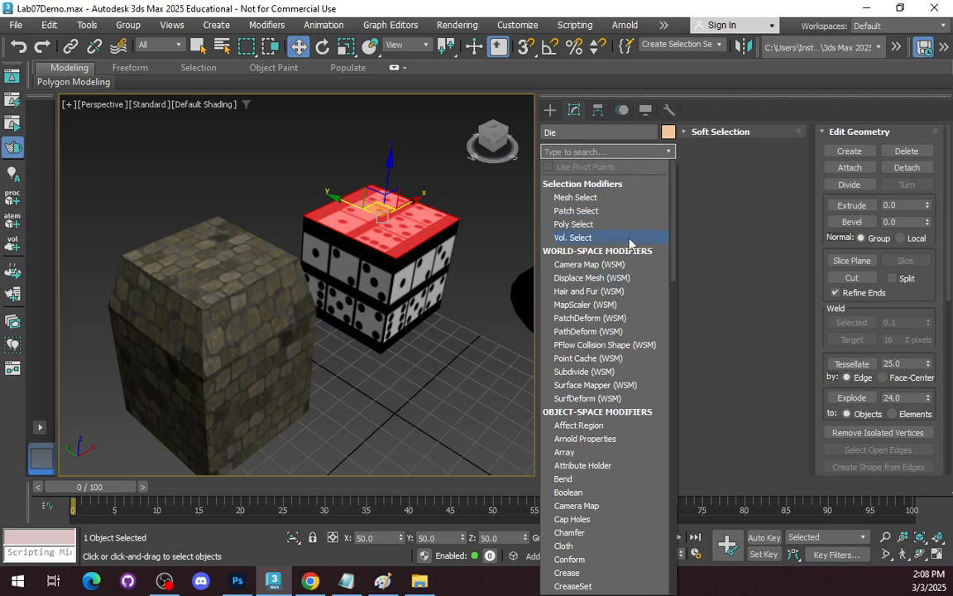
scroll(596, 486, "down", 14)
type("uv")
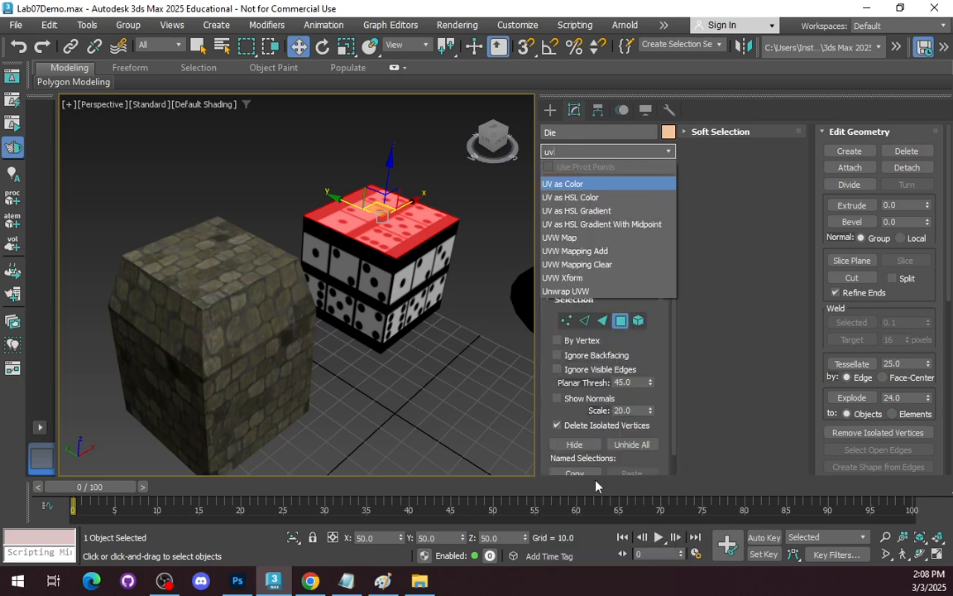
left_click(576, 240)
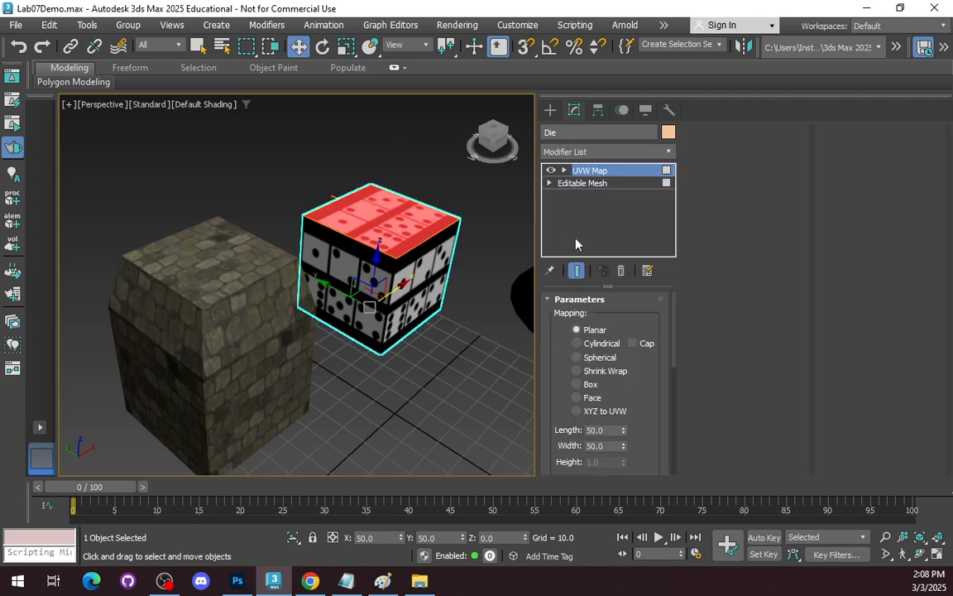
scroll(620, 337, "down", 5)
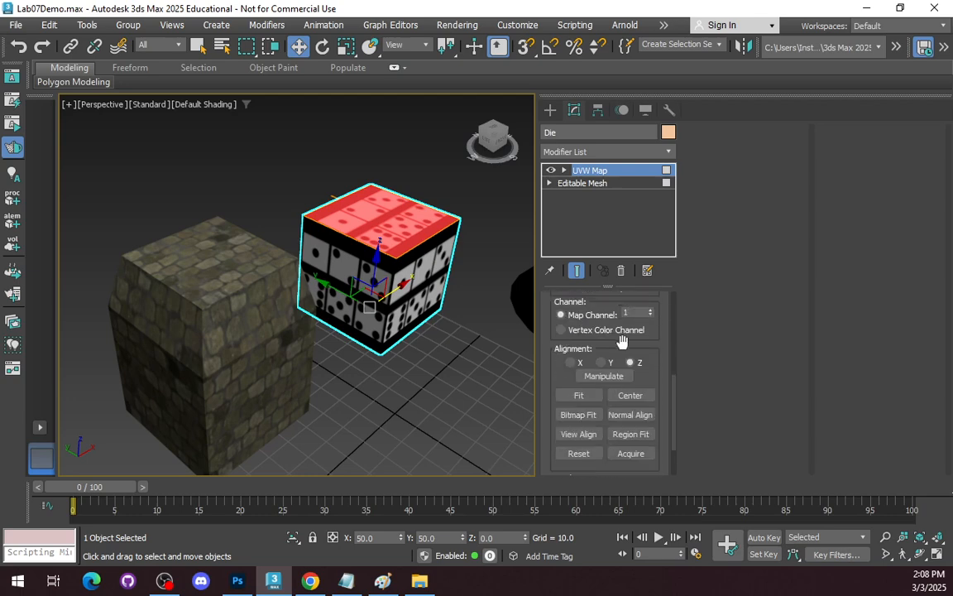
scroll(622, 339, "up", 3)
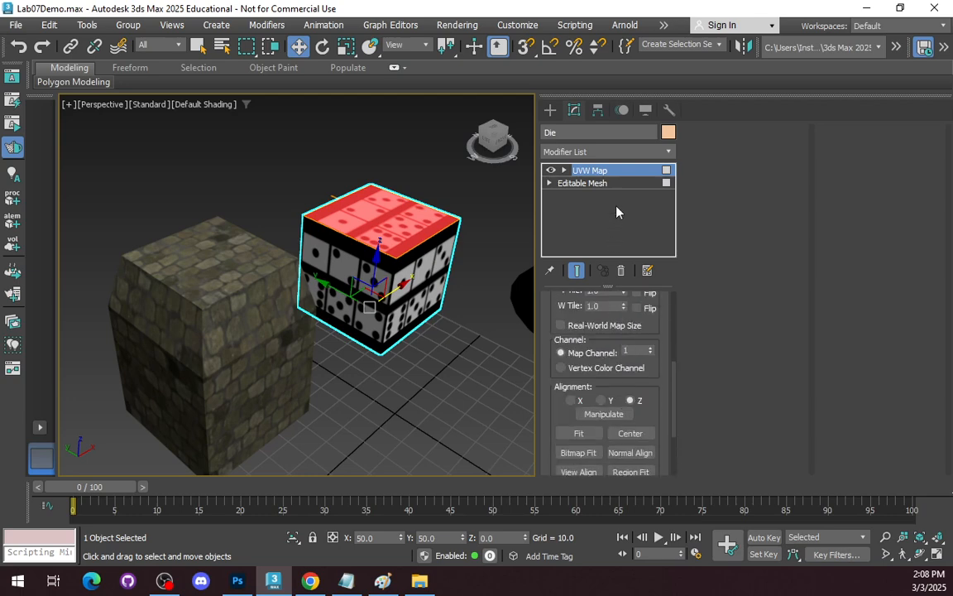
scroll(617, 349, "up", 2)
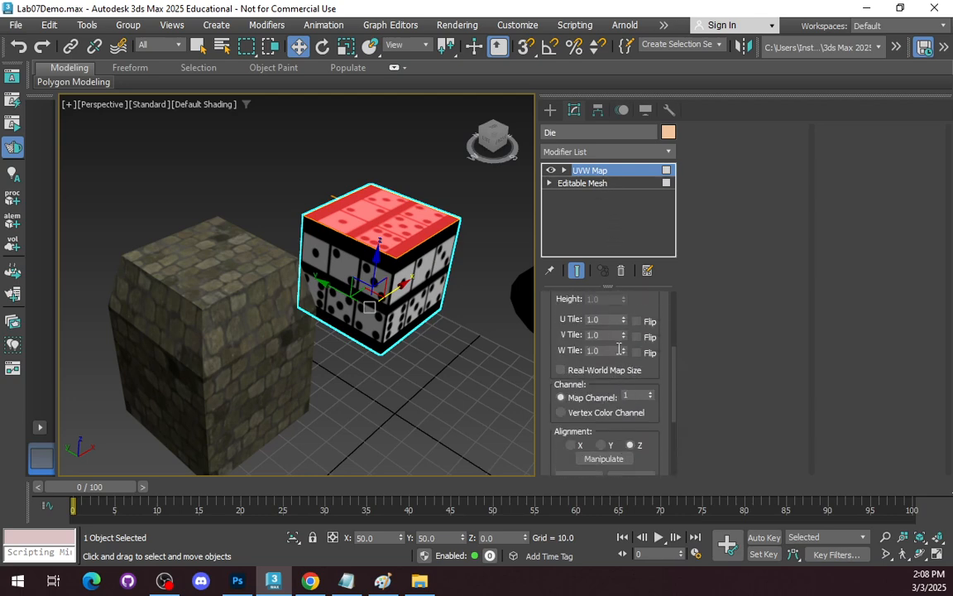
scroll(619, 347, "down", 1)
scroll(659, 410, "down", 3)
scroll(666, 404, "down", 2)
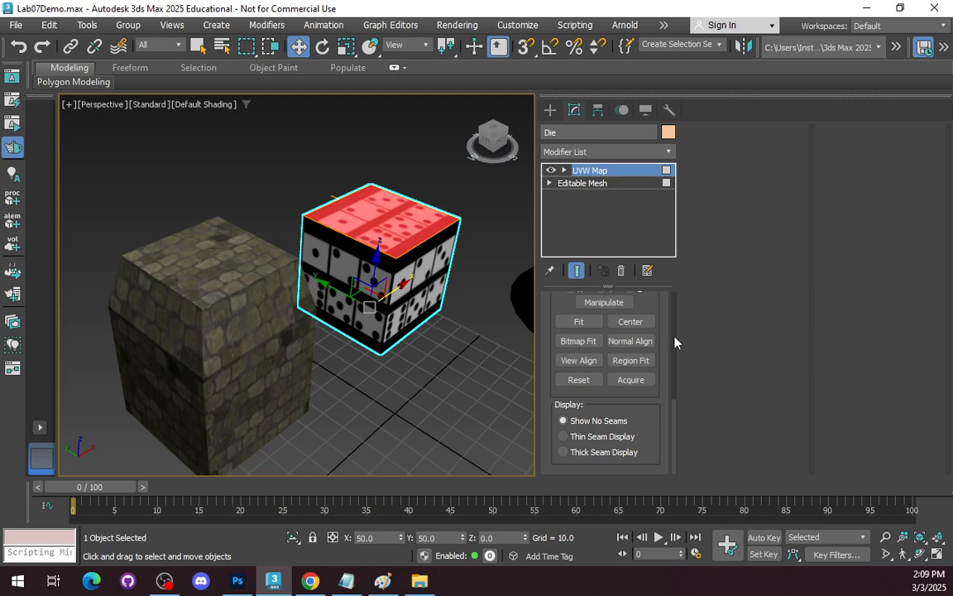
scroll(662, 356, "up", 2)
scroll(634, 356, "up", 4)
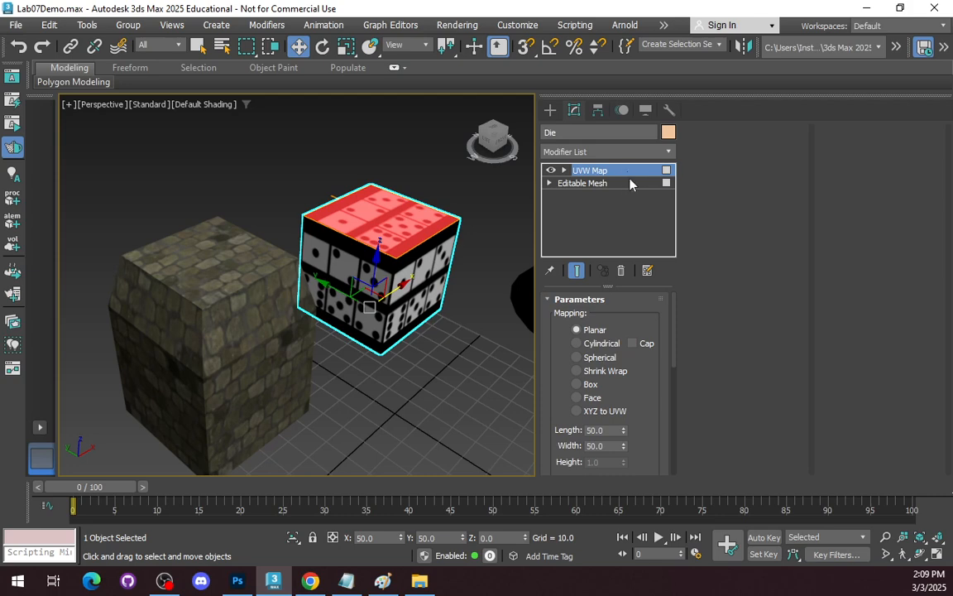
key("ctrl+z")
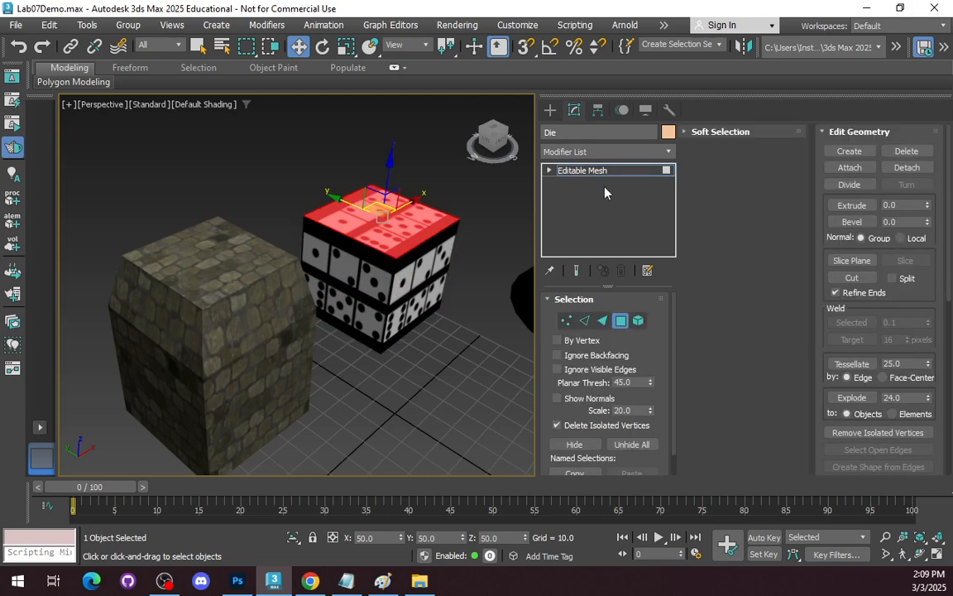
Step: Apply an Unwrap UVW modifier to the die's selected top face
left_click(669, 153)
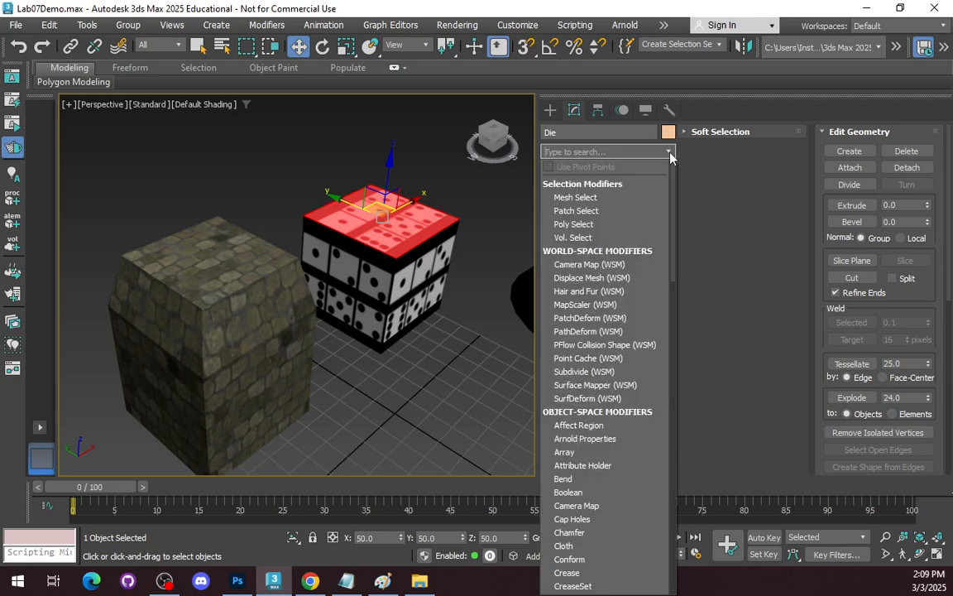
type("unwr")
key("Return")
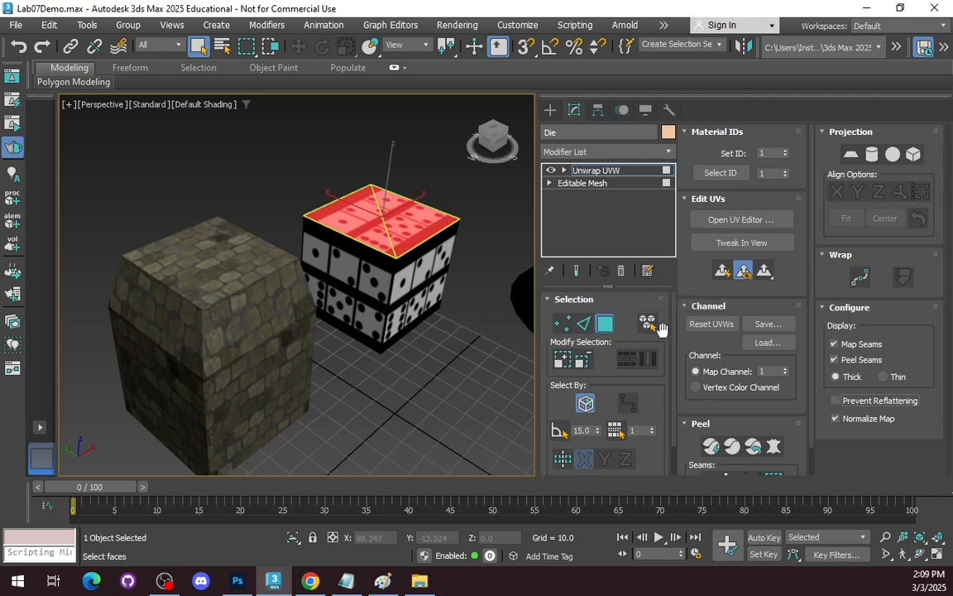
Step: Open the UV editor for the die's top face, maximize it, and show Map #1 (D6Texture.png) as the background
left_click(725, 220)
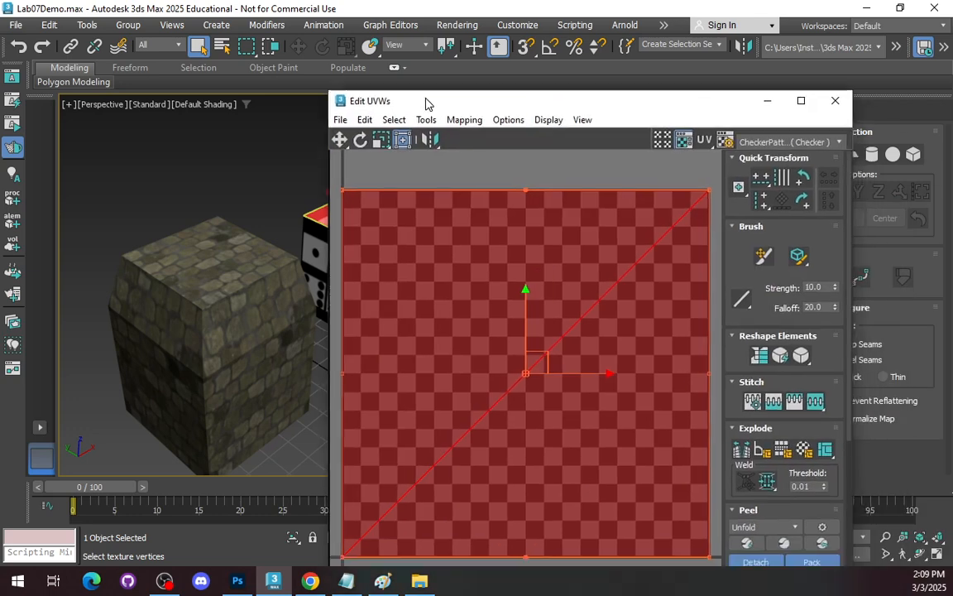
left_click_drag(423, 100, 425, 32)
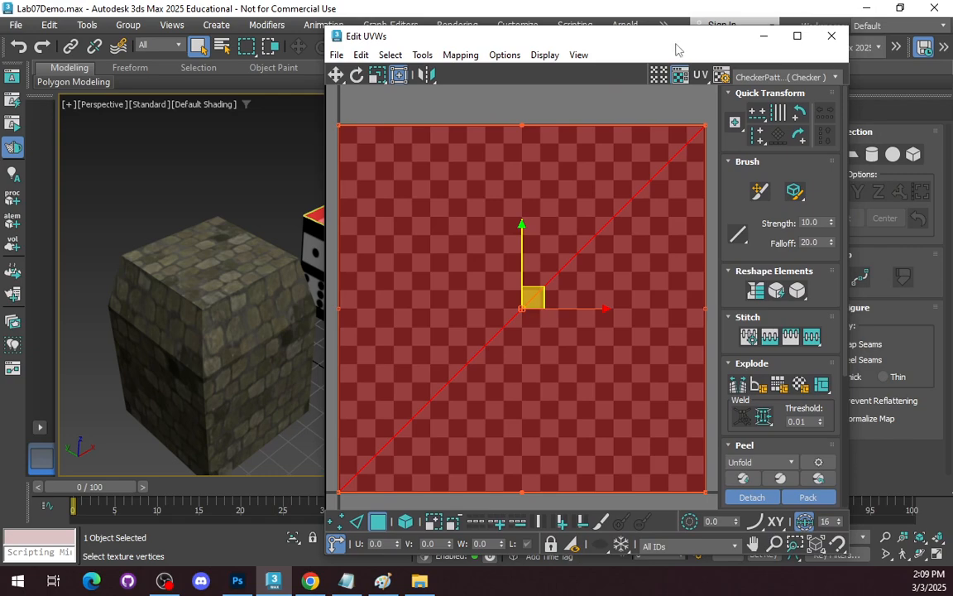
double_click(613, 37)
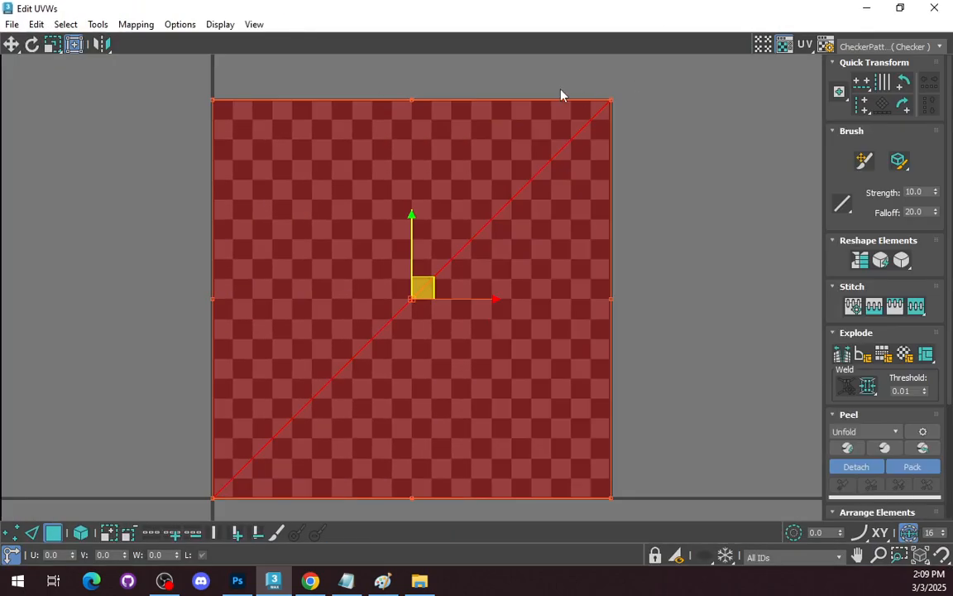
left_click(941, 47)
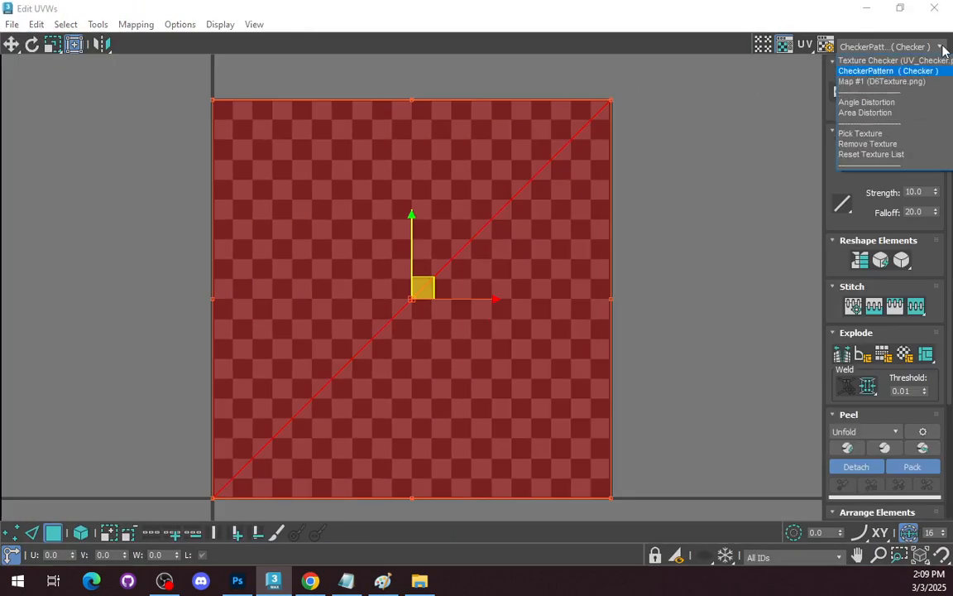
left_click(882, 82)
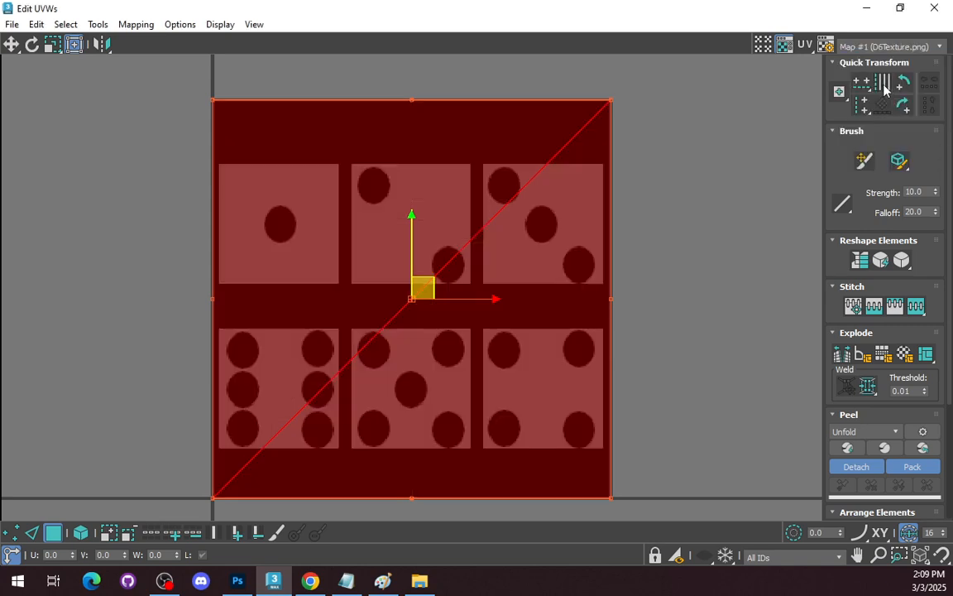
Step: Move the top face's four UV vertices onto the corners of the one-dot square in the die texture
left_click(692, 216)
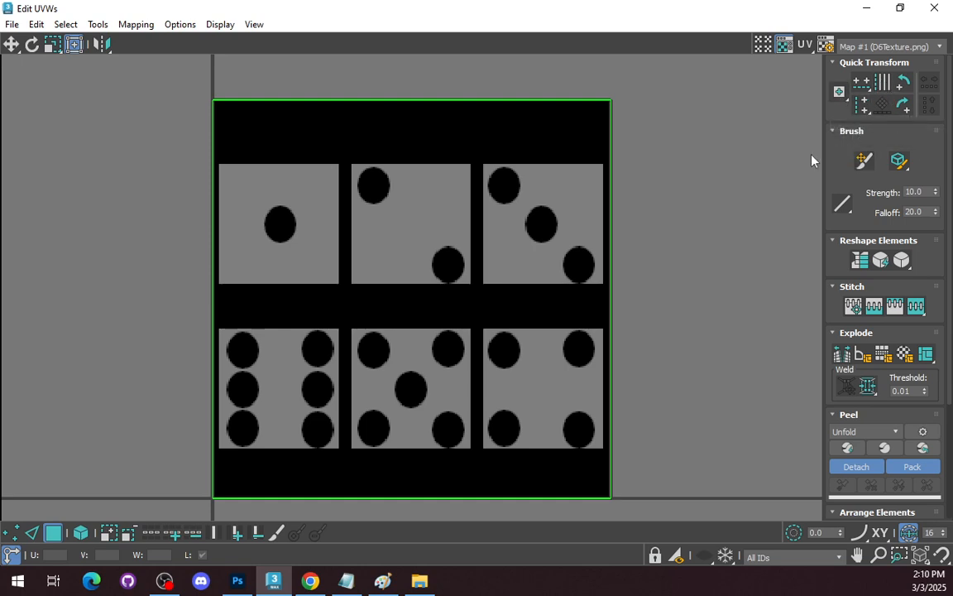
scroll(833, 335, "down", 4)
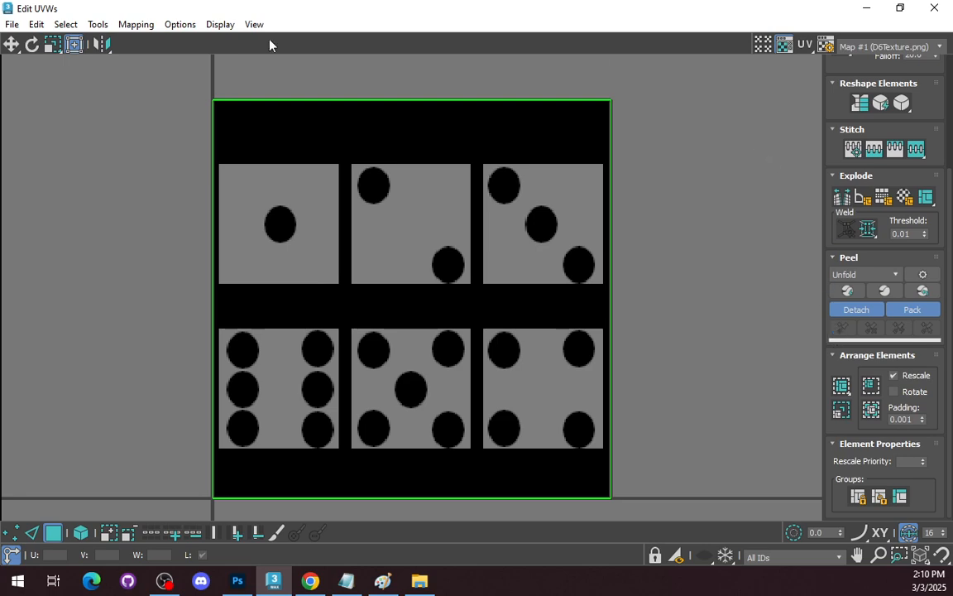
left_click(15, 533)
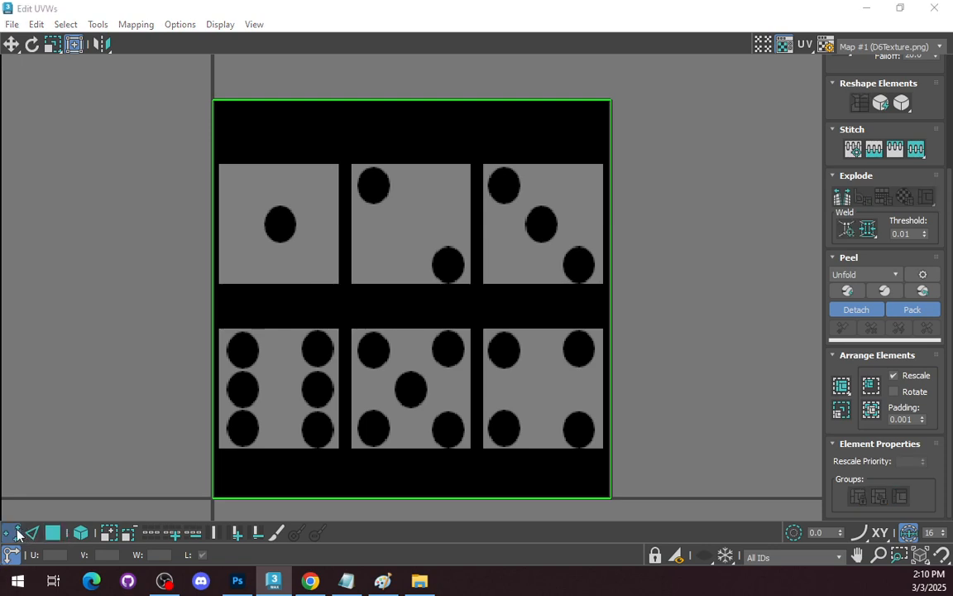
left_click_drag(198, 93, 218, 164)
left_click(611, 100)
left_click_drag(608, 98, 339, 163)
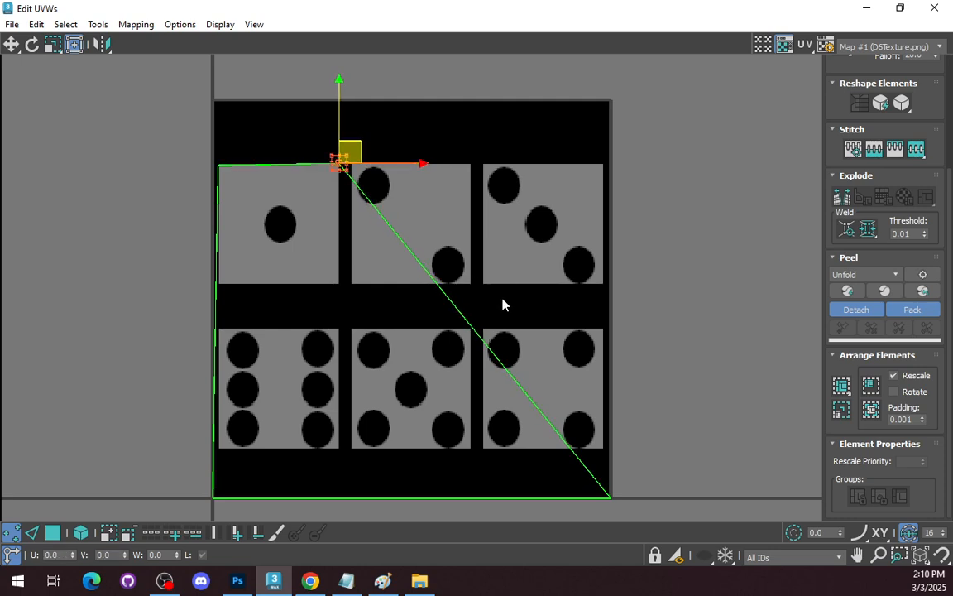
left_click(610, 498)
left_click_drag(611, 497, 339, 285)
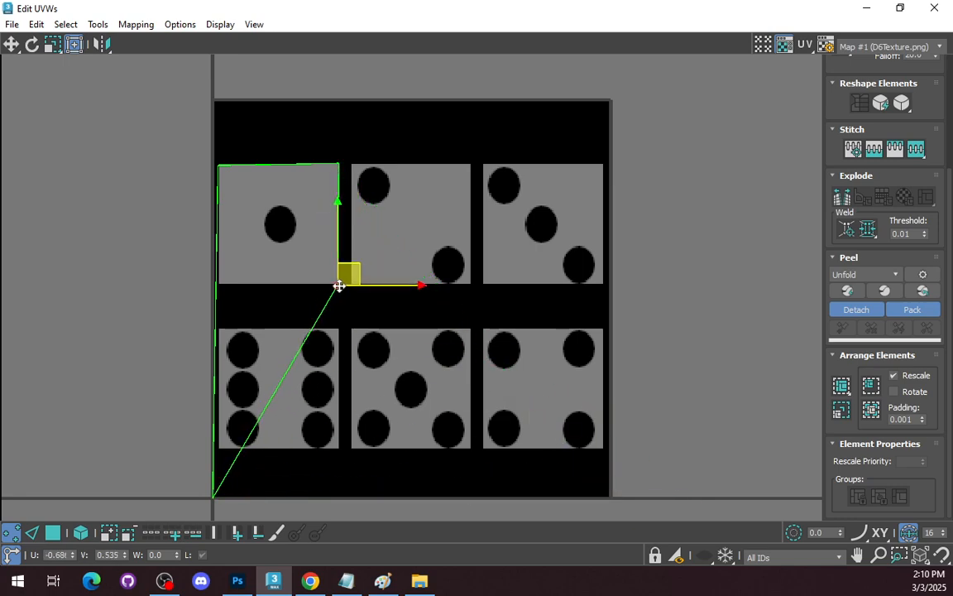
left_click(215, 496)
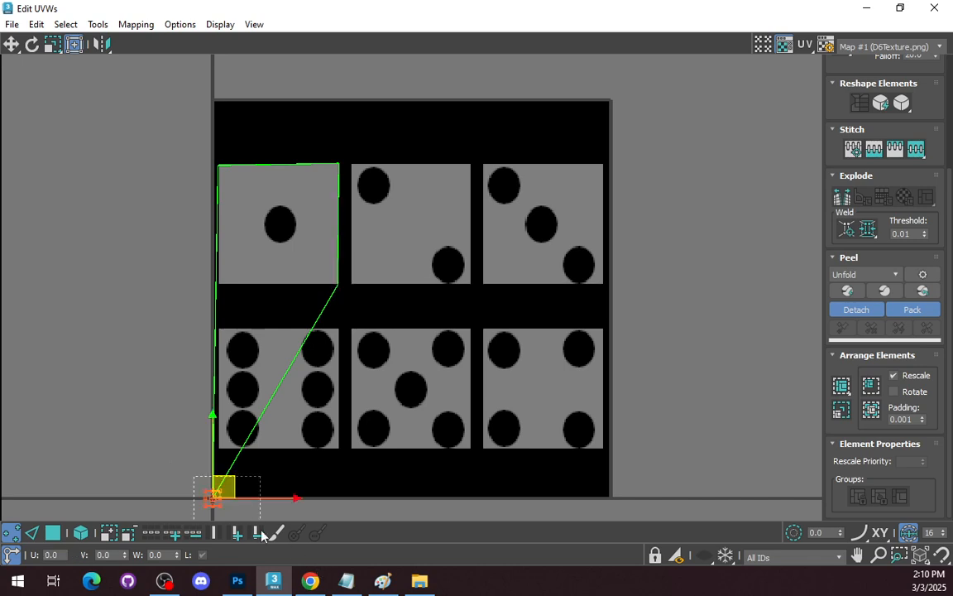
left_click_drag(218, 498, 221, 285)
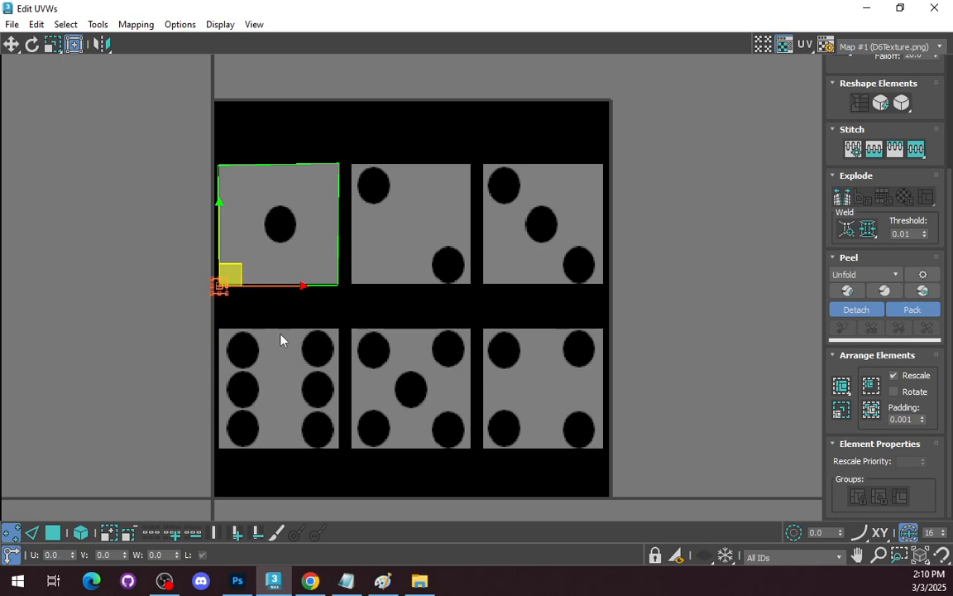
left_click(698, 321)
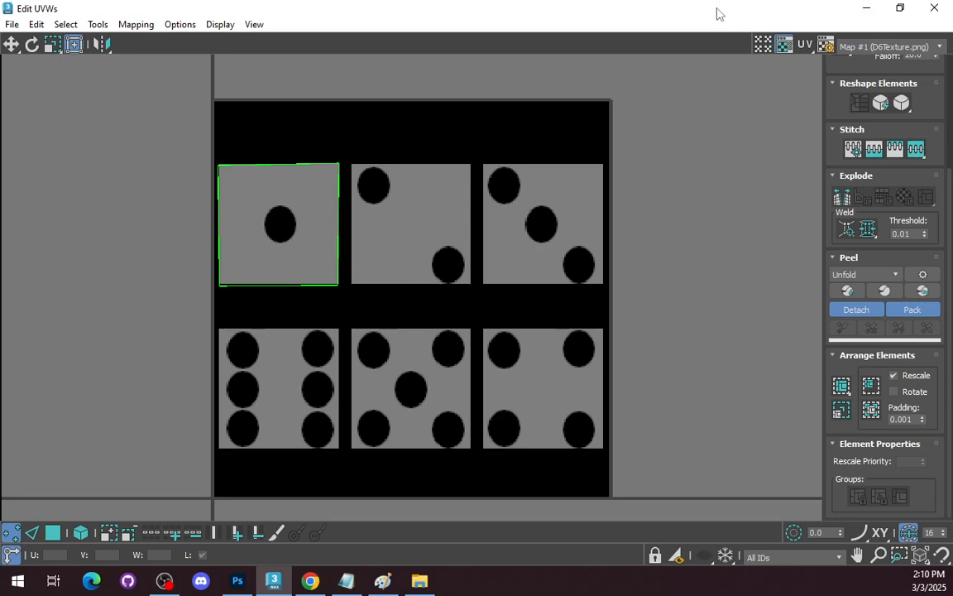
Step: Place the UV editor beside the viewport and fine-tune the face's lower UV vertices to the one-dot square's corners
left_click_drag(716, 12, 720, 40)
left_click_drag(642, 36, 753, 35)
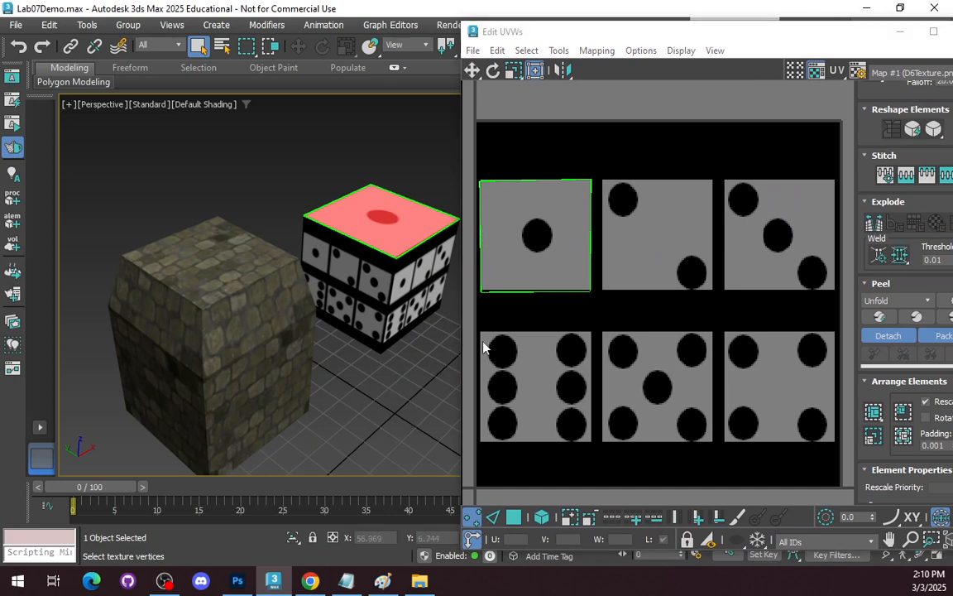
scroll(499, 298, "up", 5)
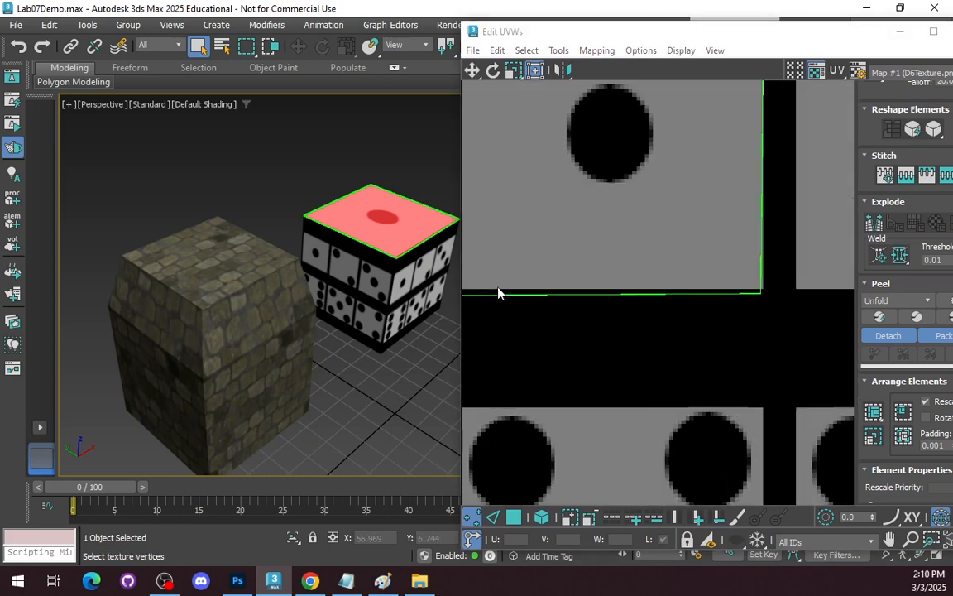
left_click(734, 315)
left_click(762, 290)
left_click_drag(763, 289, 762, 291)
left_click_drag(576, 336, 672, 340)
right_click(579, 333)
left_click(808, 330)
middle_click_drag(568, 334, 680, 329)
scroll(547, 328, "up", 4)
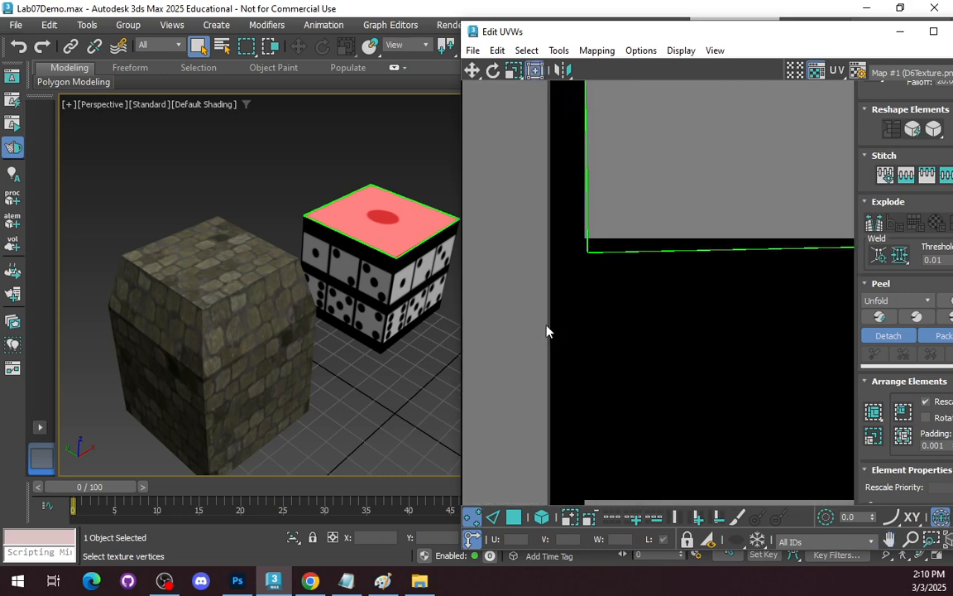
scroll(573, 273, "up", 2)
left_click_drag(653, 280, 653, 280)
left_click_drag(594, 241, 596, 214)
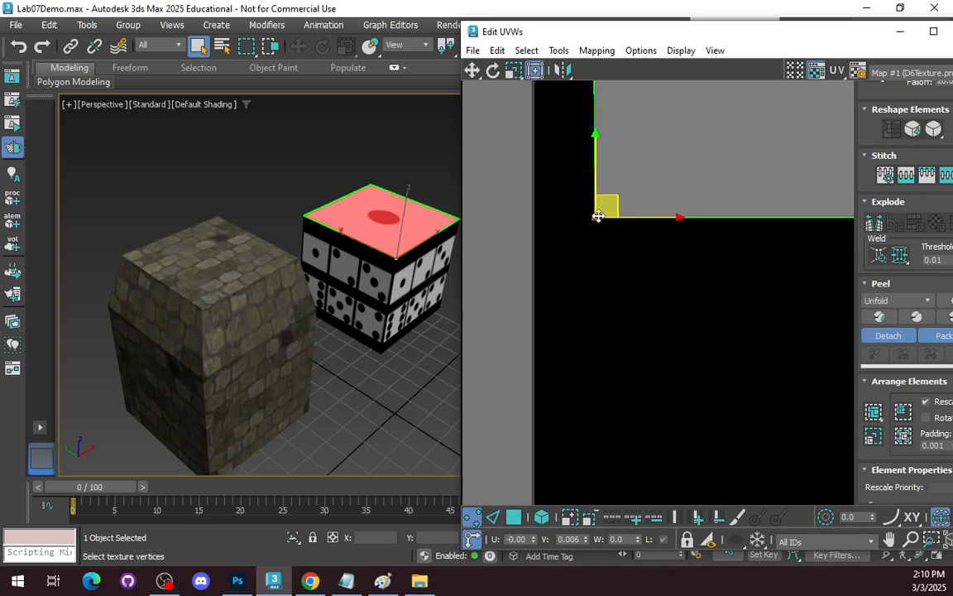
Step: Check the adjusted UV outline around the one-dot square and close the UV editor
scroll(613, 314, "down", 5)
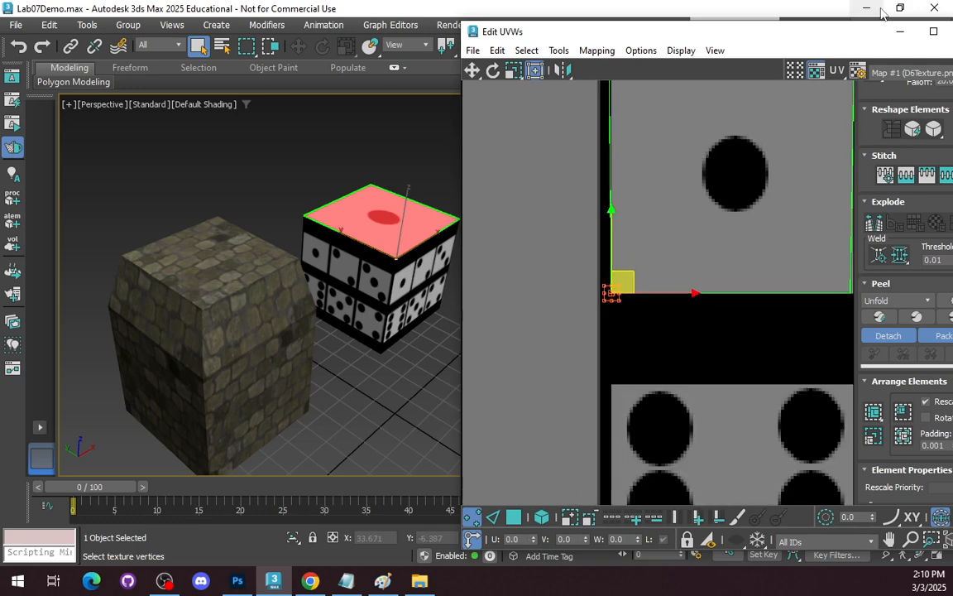
left_click_drag(860, 32, 769, 27)
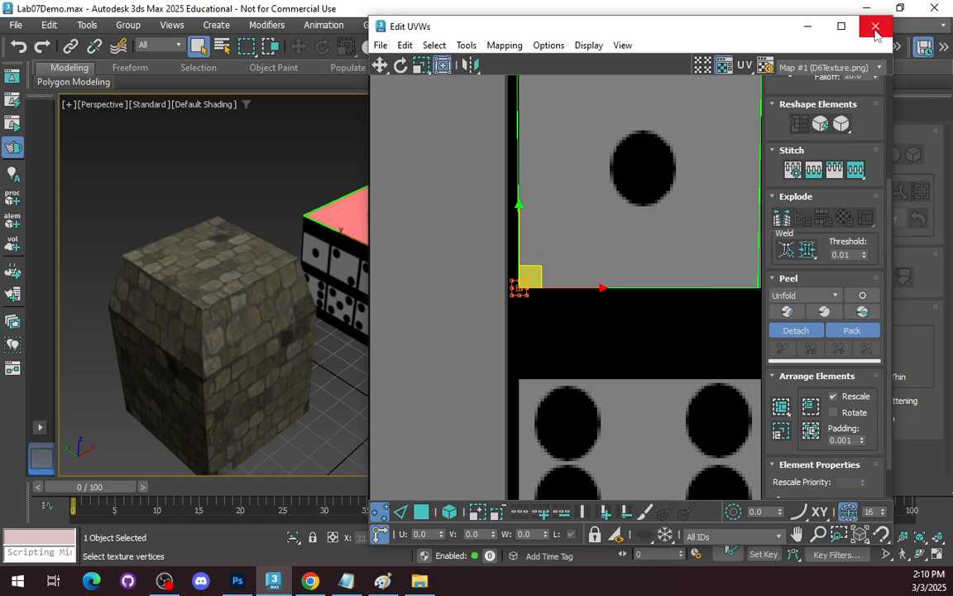
left_click(874, 26)
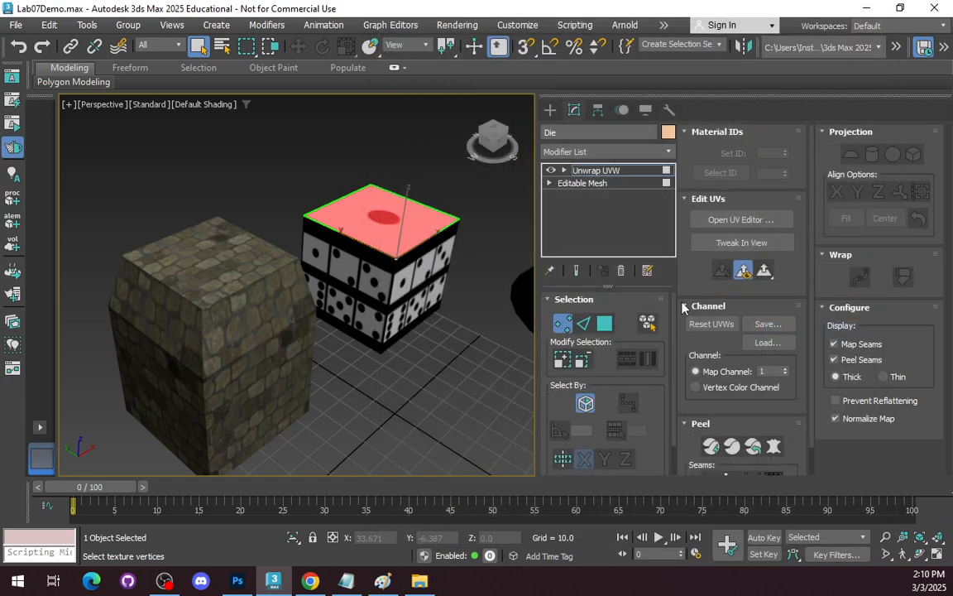
Step: Collapse the die's entire modifier stack into the editable mesh
left_click(596, 183)
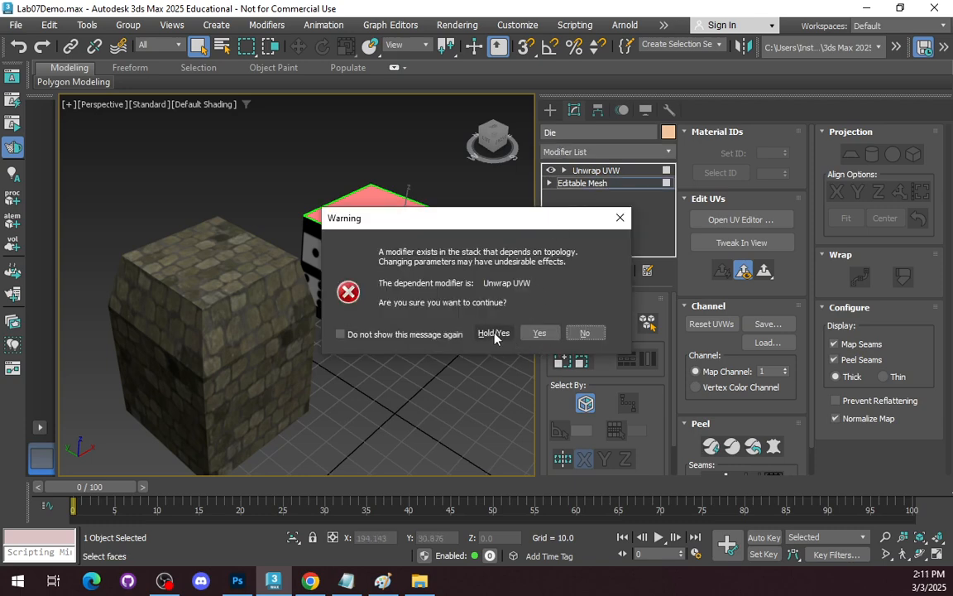
right_click(619, 197)
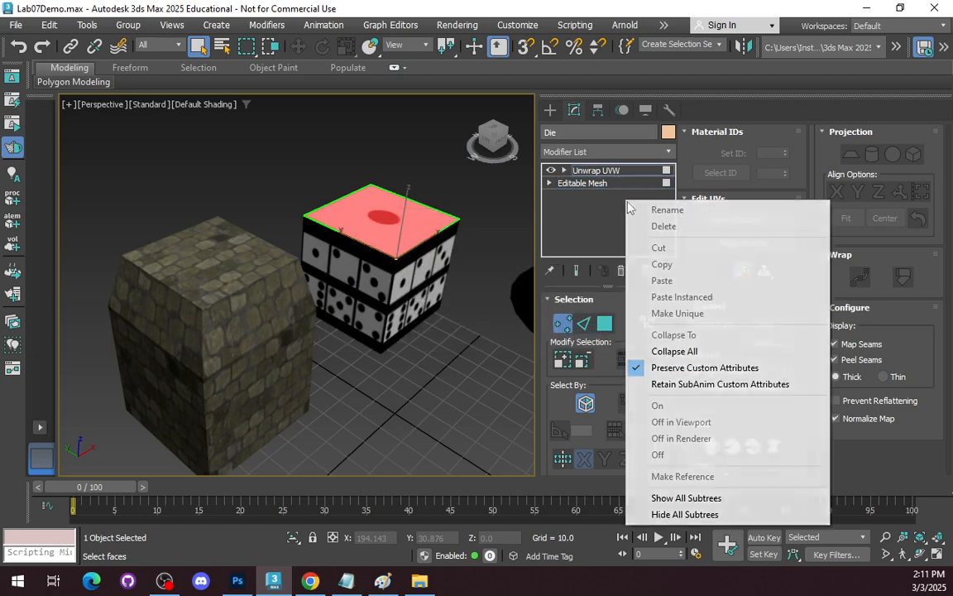
left_click(649, 351)
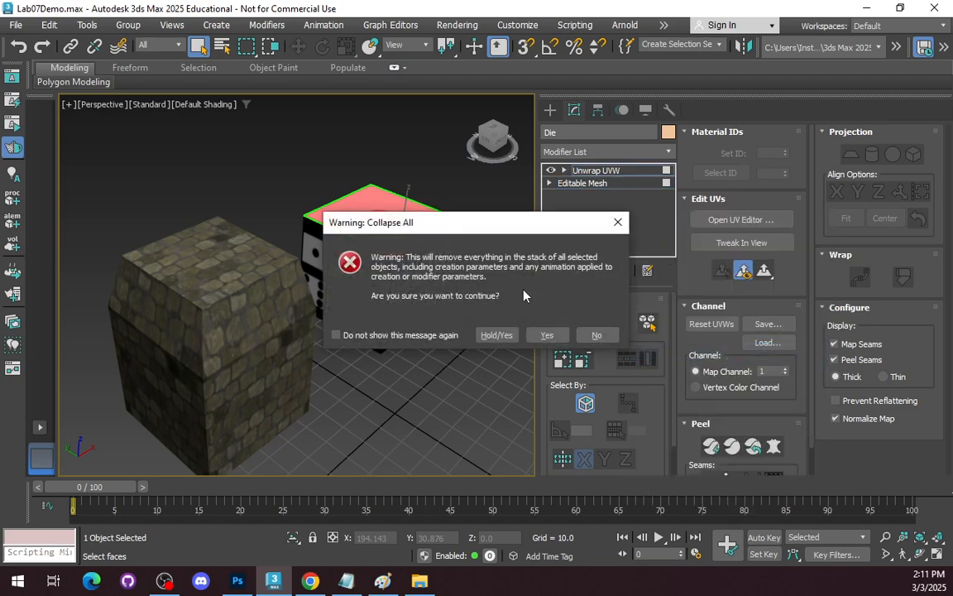
left_click(547, 335)
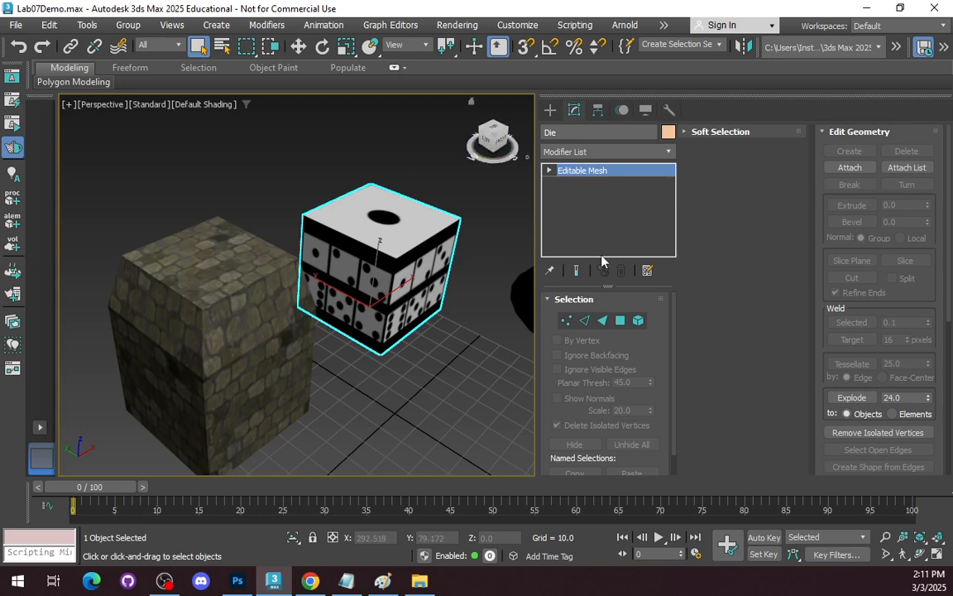
Step: Select the die's right-hand side polygon and apply an Unwrap UVW modifier to it
left_click(619, 321)
left_click(422, 286)
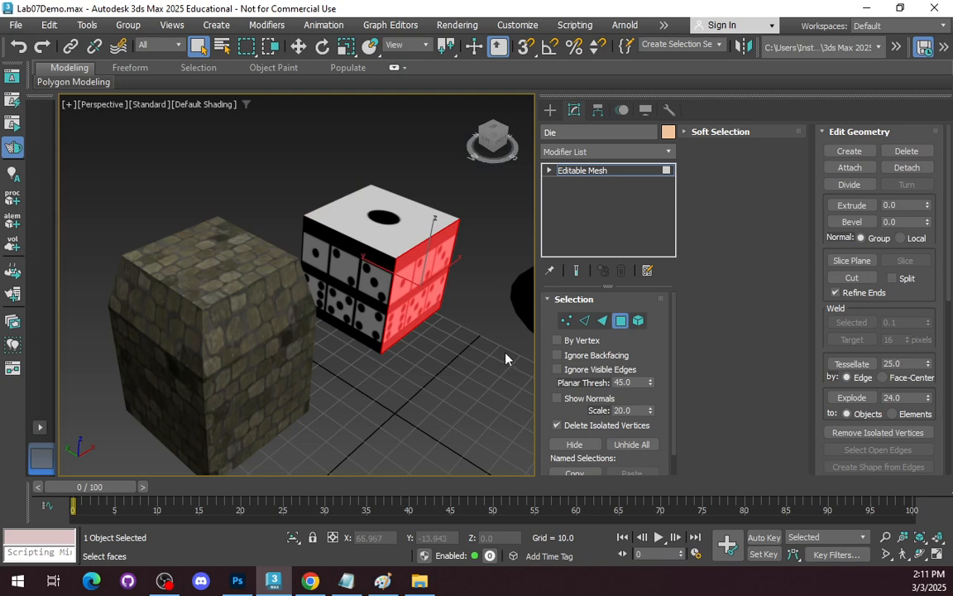
left_click(667, 152)
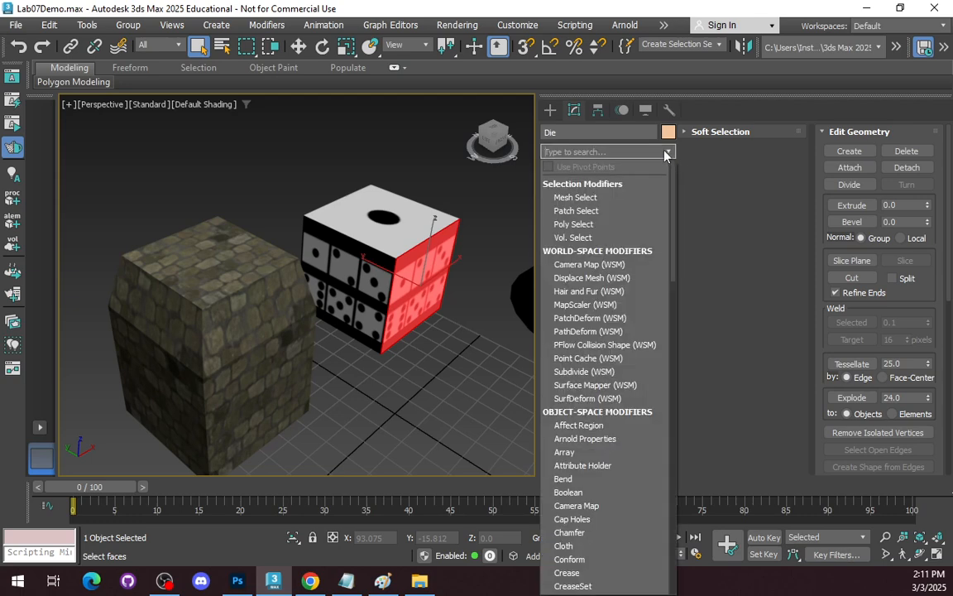
type("unwra")
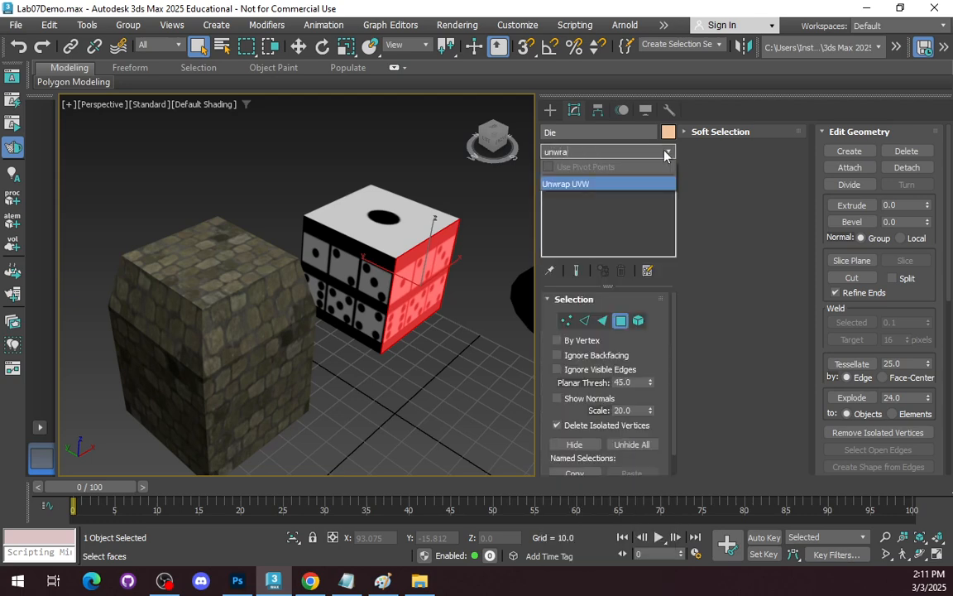
left_click(596, 184)
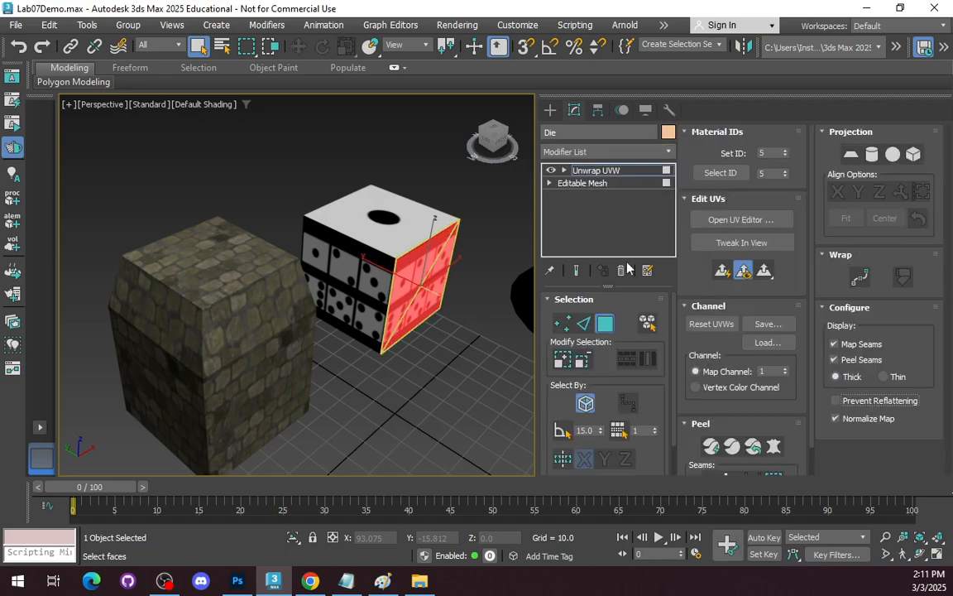
Step: Open the UV editor for the side face and show Map #1 (D6Texture.png) as the background
left_click(738, 221)
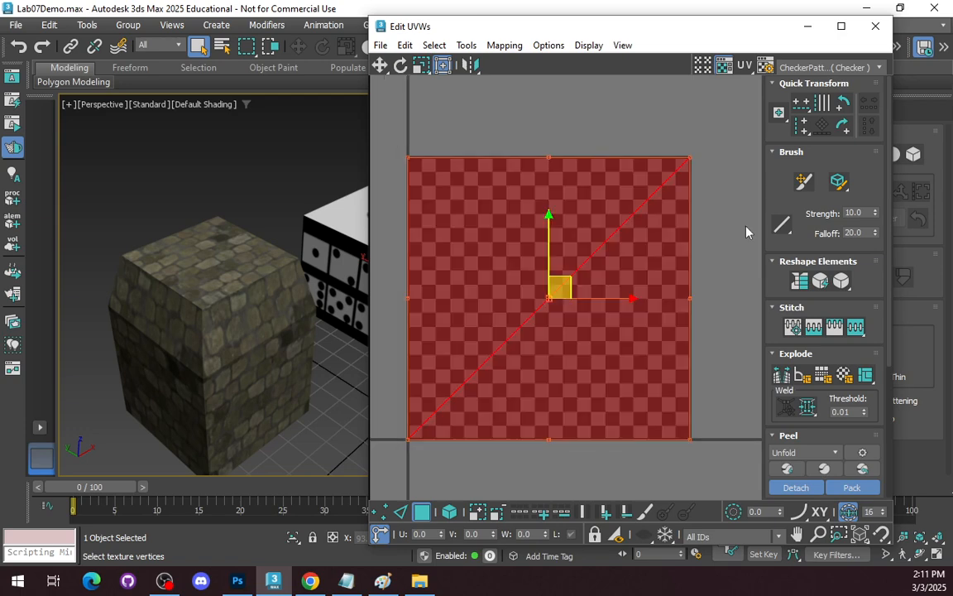
left_click(767, 65)
left_click(745, 97)
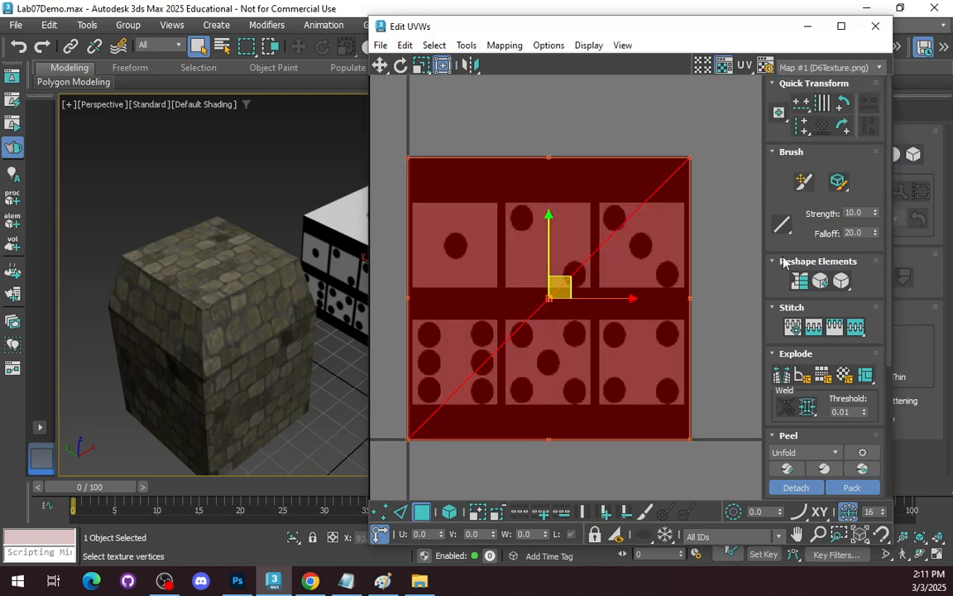
Step: Scale the side face's UVs uniformly to about 29.3% and move them onto the two-dot square of the die texture
left_click_drag(394, 135, 716, 461)
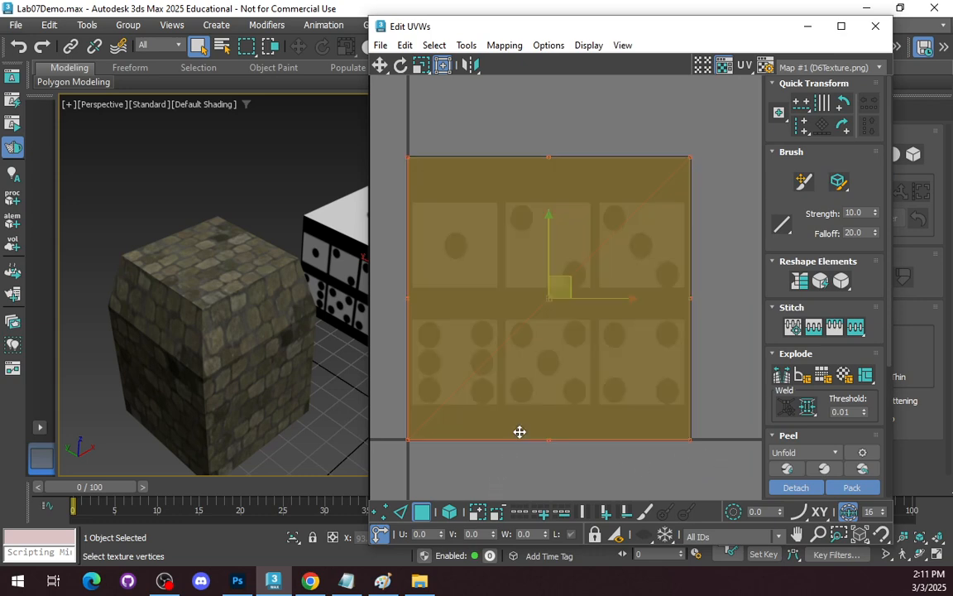
left_click(424, 65)
left_click_drag(408, 163, 668, 495)
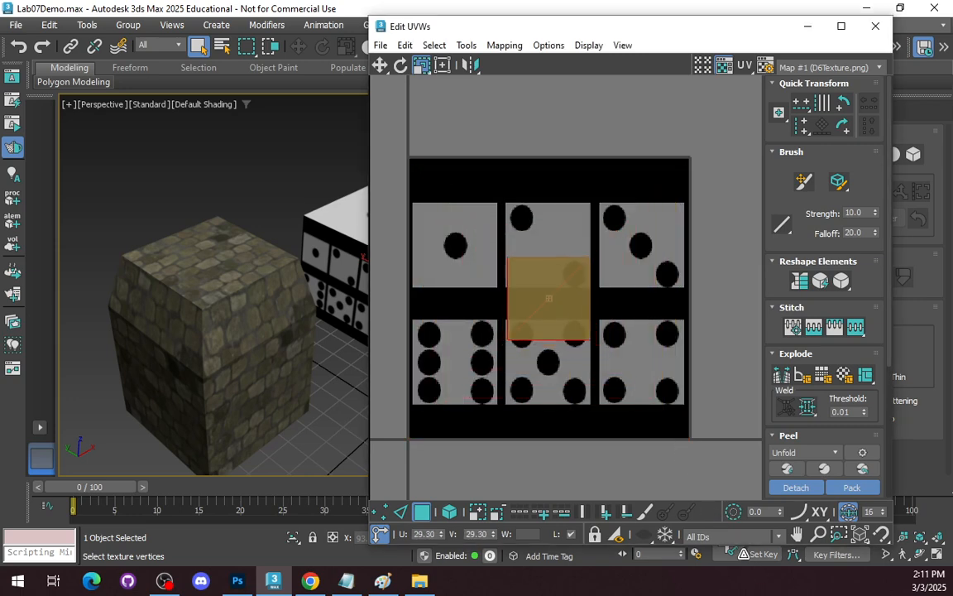
left_click(379, 64)
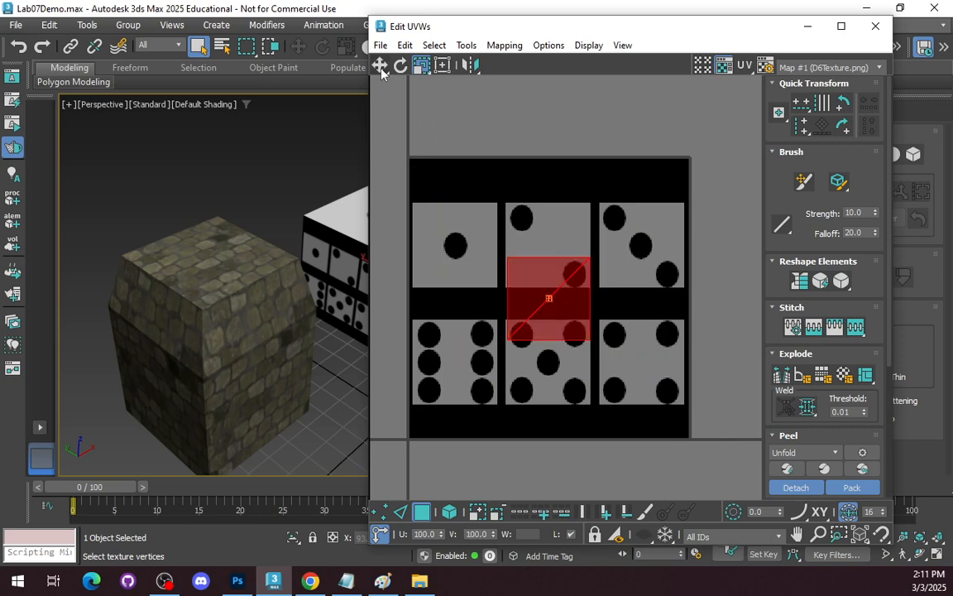
left_click_drag(540, 283, 539, 230)
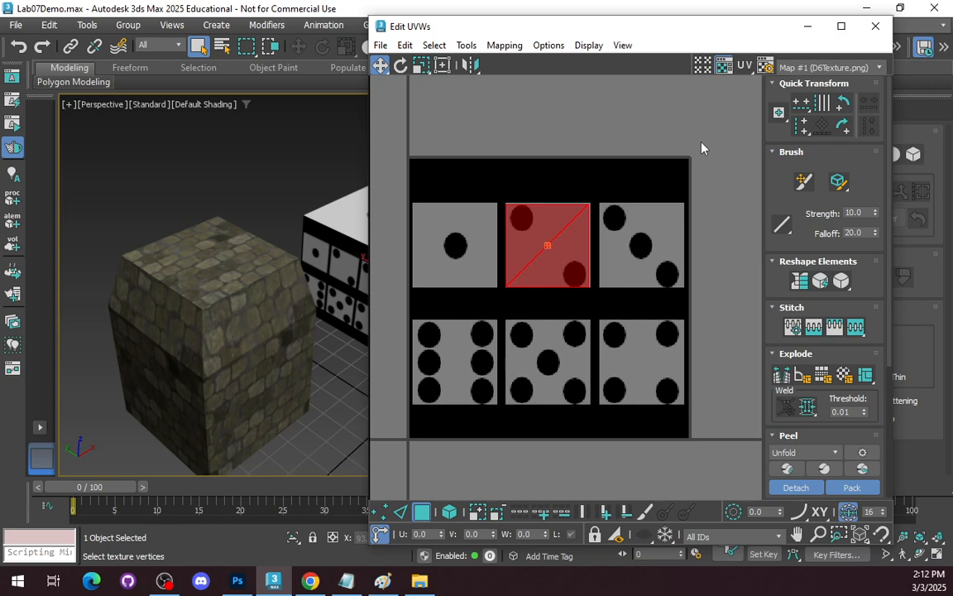
Step: Try to move the side face's individual UV vertices onto the corners of the two-dot square
scroll(545, 221, "up", 3)
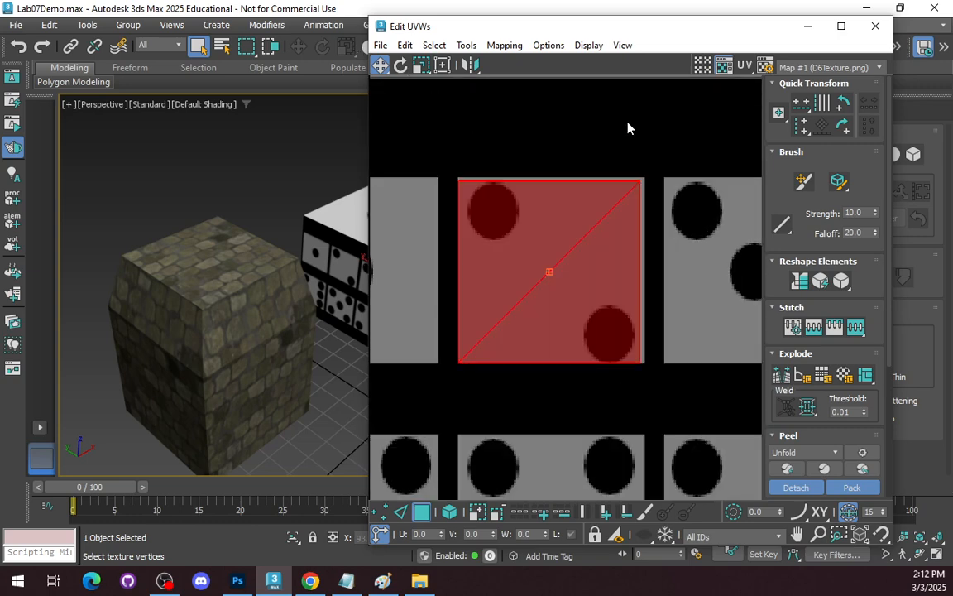
left_click(380, 510)
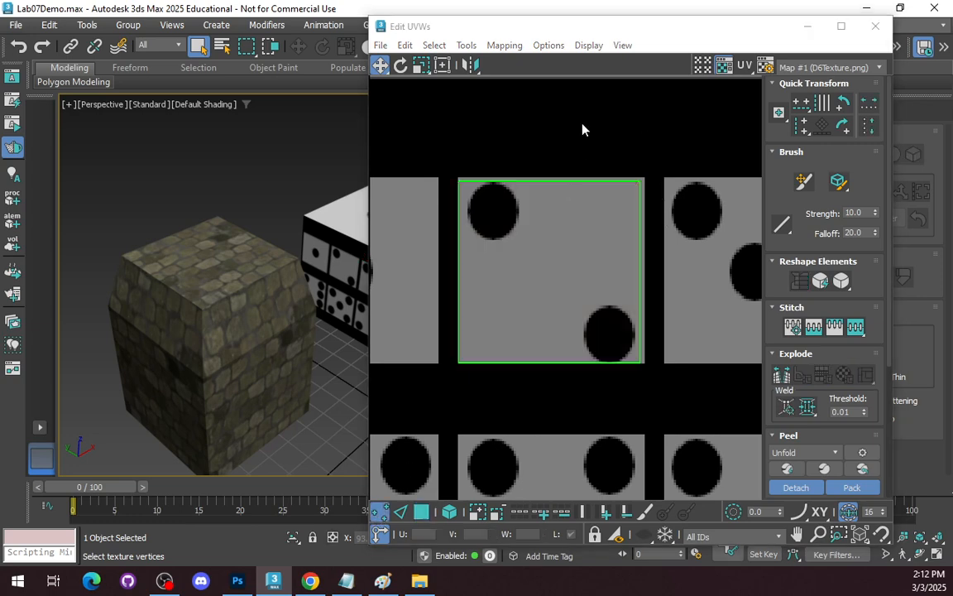
left_click(641, 182)
left_click_drag(642, 181, 644, 176)
key("ctrl+z")
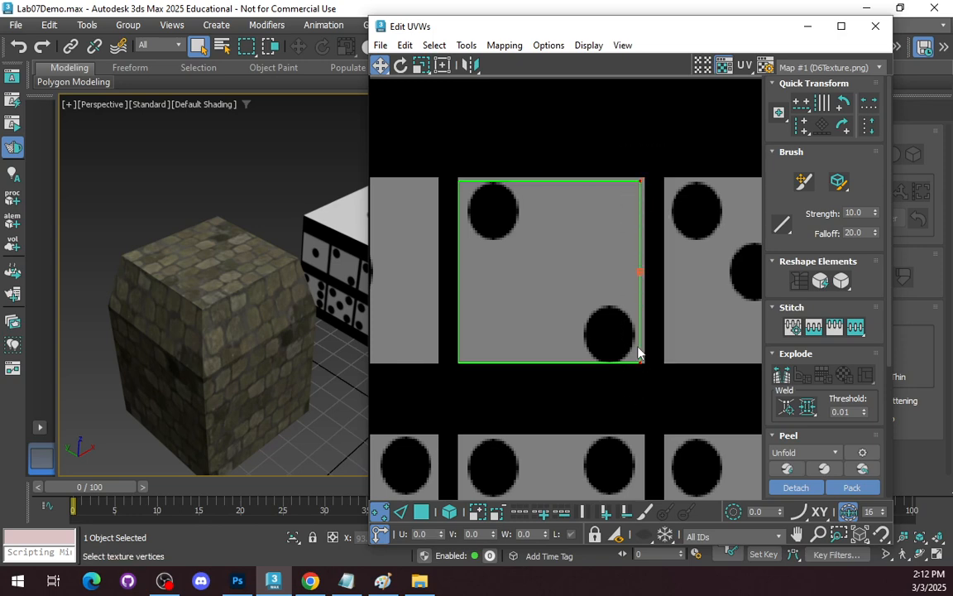
left_click(641, 274)
left_click(641, 346)
left_click(641, 361)
left_click_drag(642, 361, 645, 360)
left_click_drag(449, 163, 644, 177)
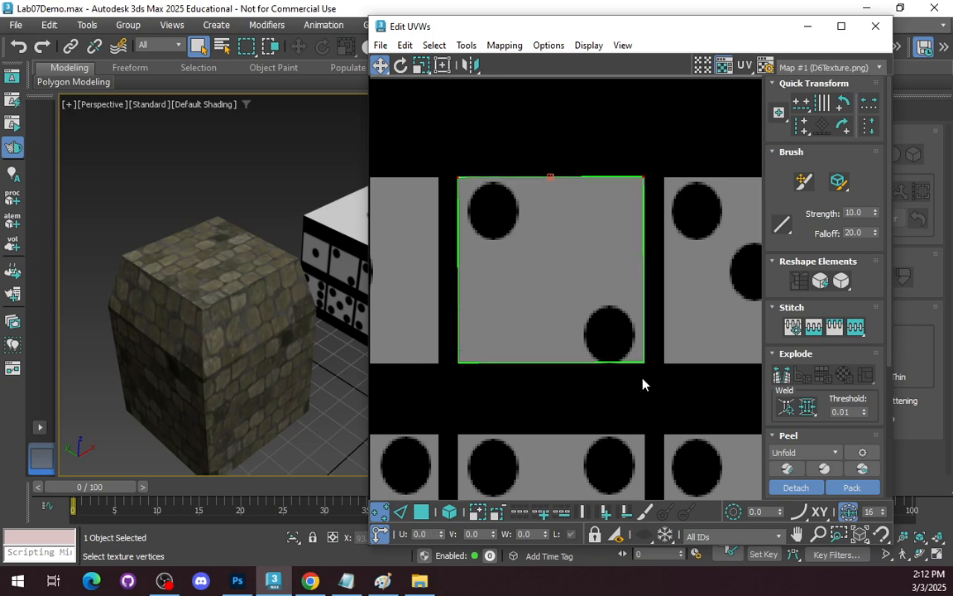
left_click(642, 408)
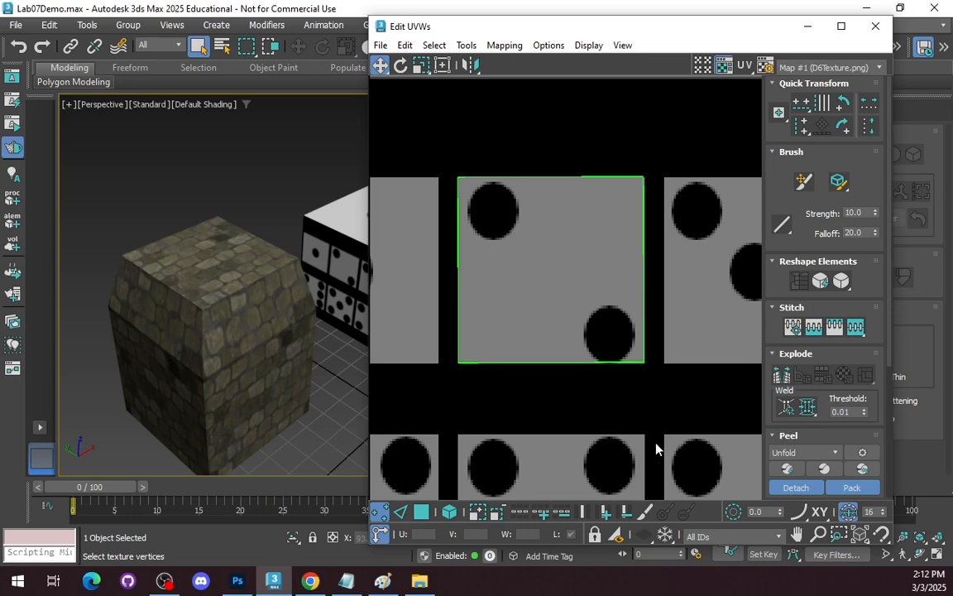
Step: Undo the individual vertex moves on the side face's UV outline and clear the selection
key("ctrl+z")
key("ctrl+z")
key("ctrl+z")
key("ctrl+z")
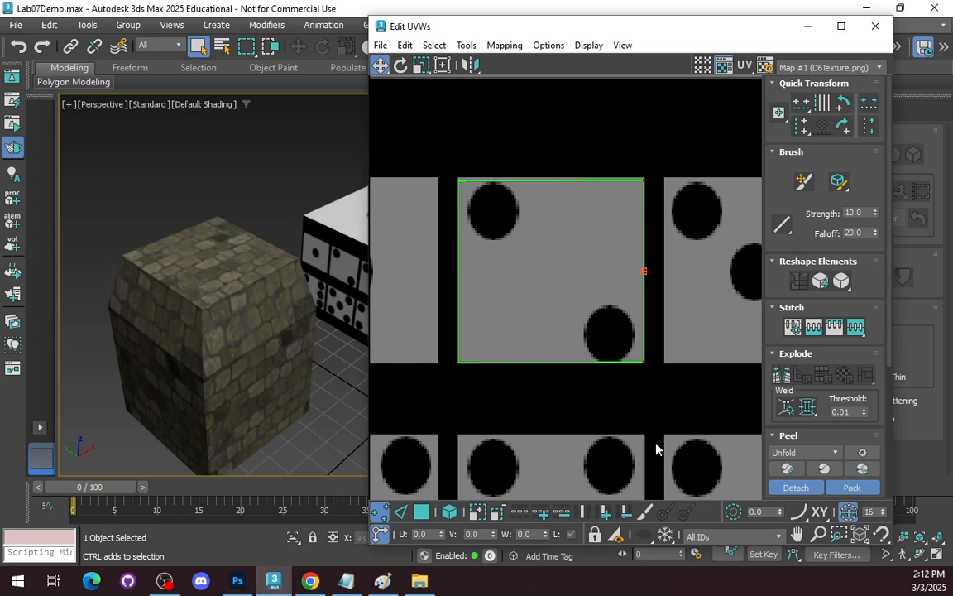
left_click(656, 448)
Step: Move the UV outline's right edge outward onto the right border of the two-dot square
scroll(650, 447, "up", 2)
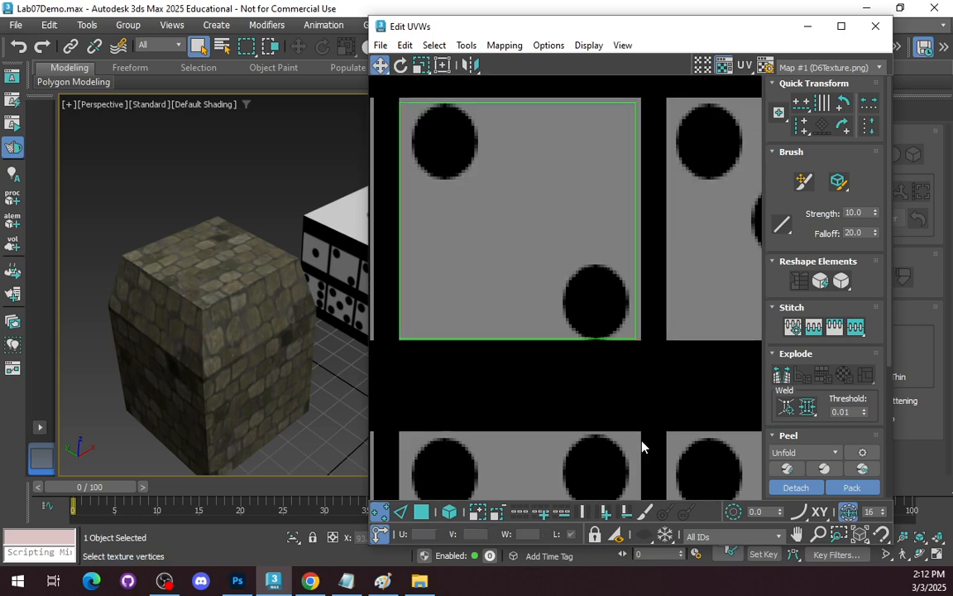
scroll(538, 398, "down", 2)
left_click(400, 512)
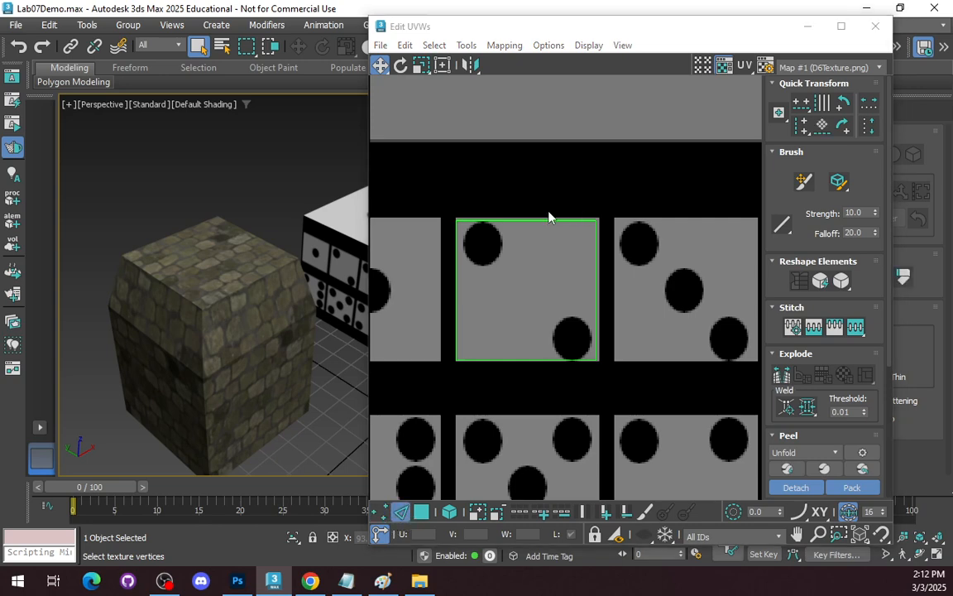
left_click(597, 246)
scroll(597, 262, "up", 2)
left_click_drag(596, 319, 601, 320)
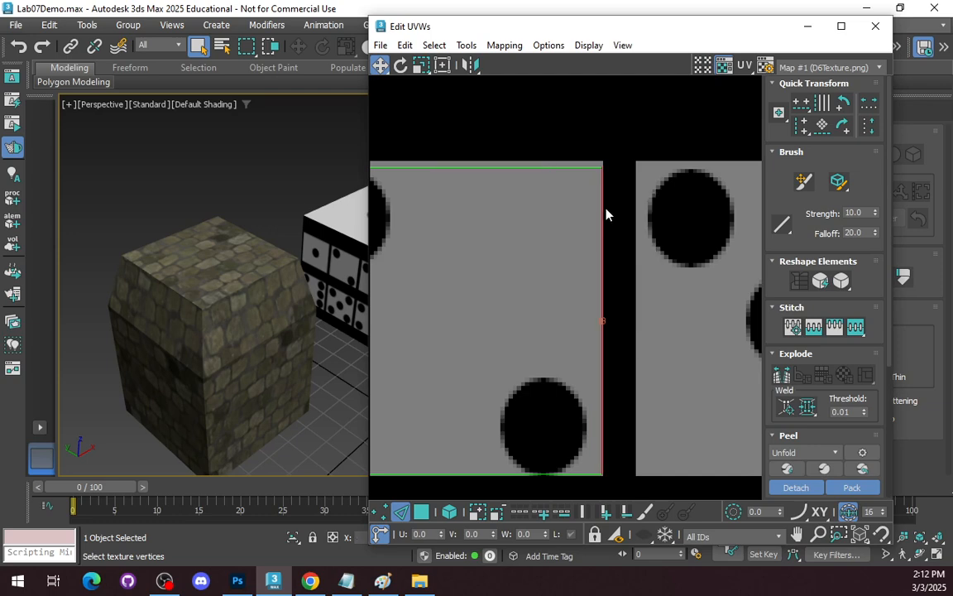
Step: Move the UV outline's top edge up onto the upper border of the two-dot square
left_click(552, 167)
scroll(457, 257, "up", 1)
middle_click_drag(458, 257, 600, 334)
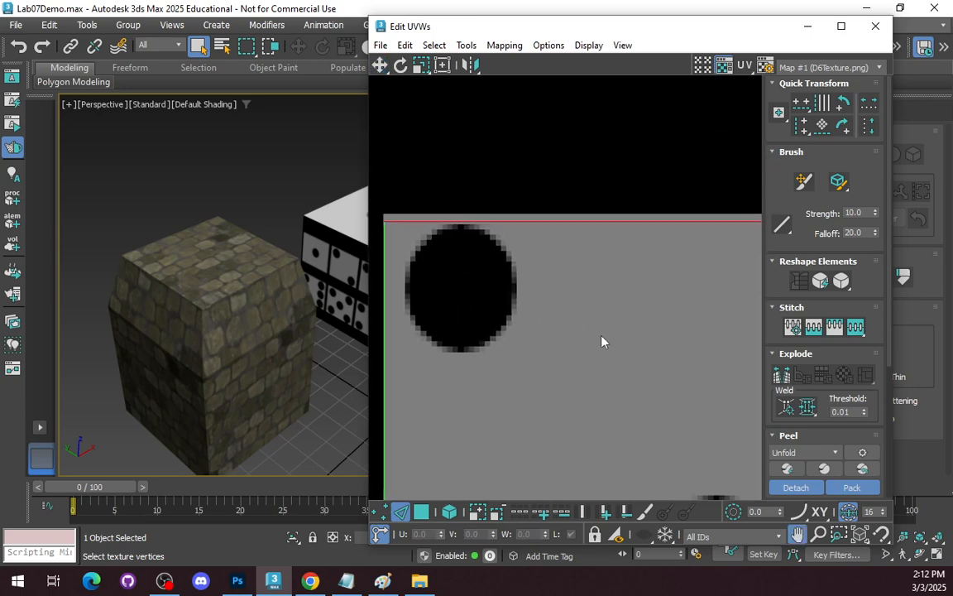
scroll(600, 332, "down", 2)
scroll(599, 323, "up", 1)
left_click_drag(593, 253, 593, 248)
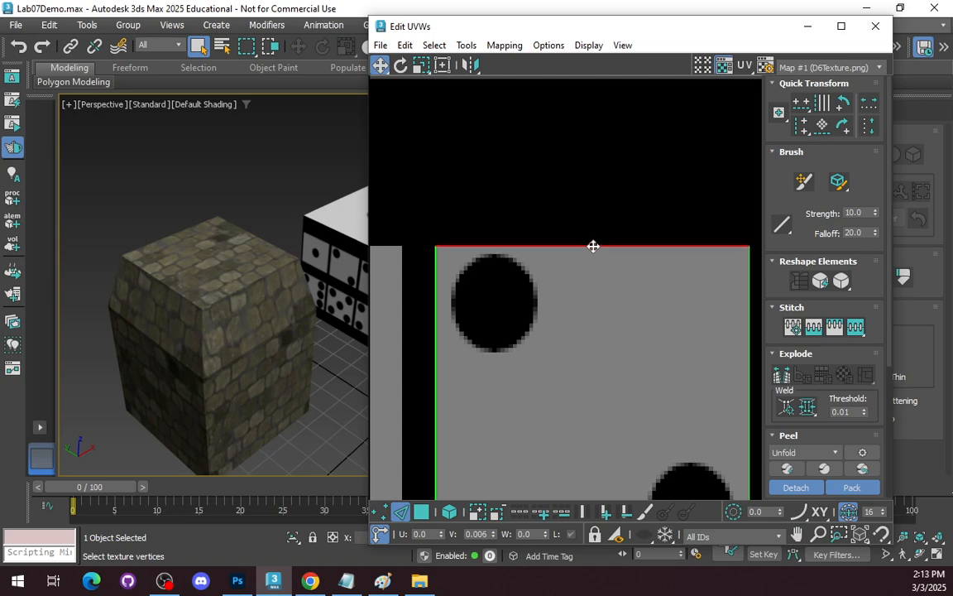
scroll(582, 379, "down", 2)
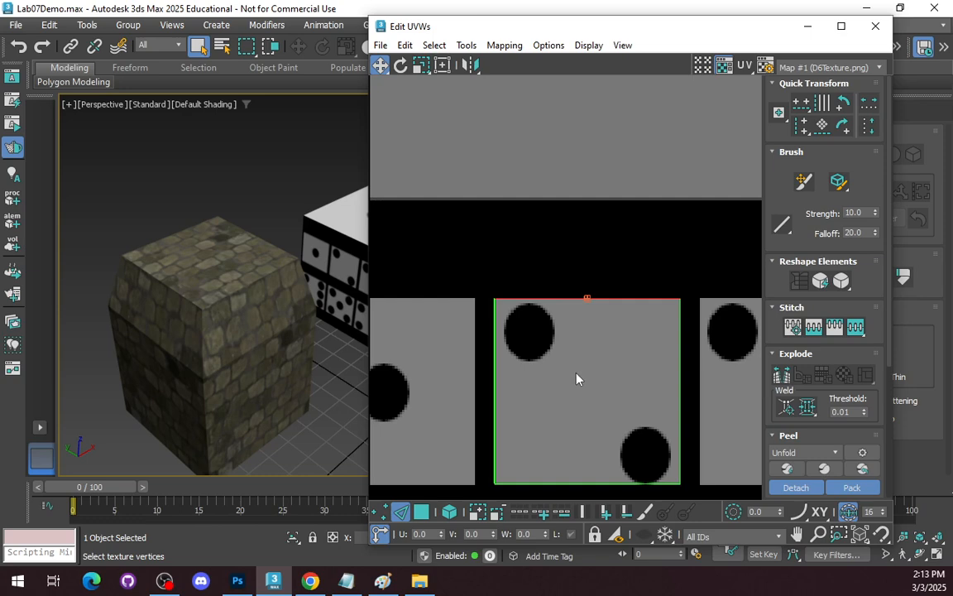
Step: Close the UV editor and collapse the Unwrap UVW modifier into the die's editable mesh
left_click(875, 25)
right_click(618, 207)
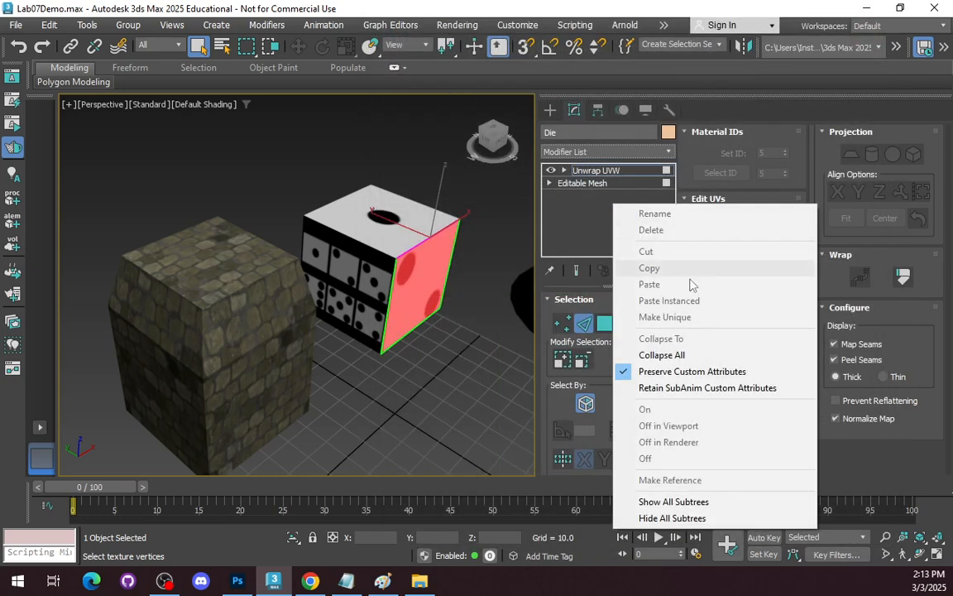
left_click(704, 355)
left_click(549, 334)
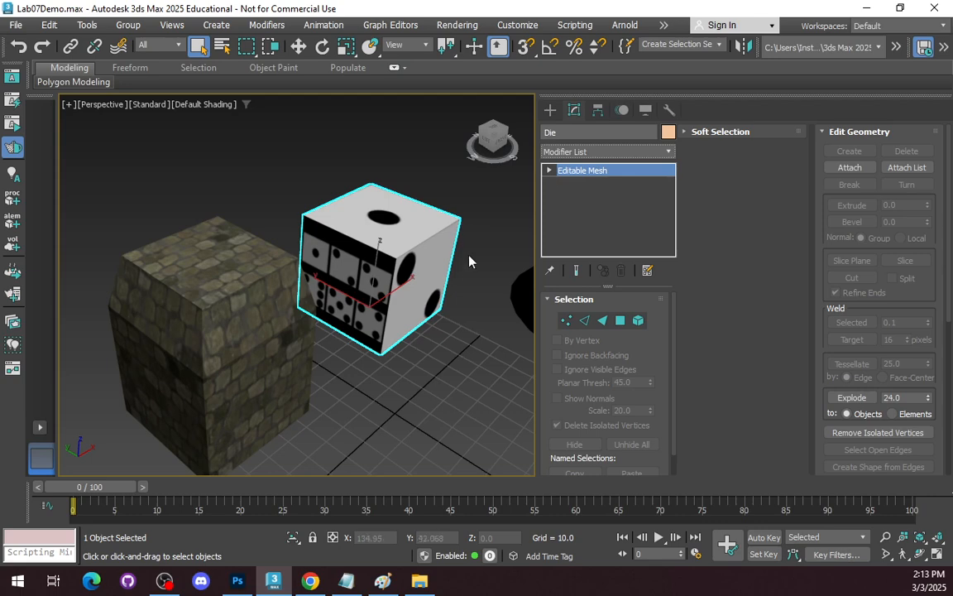
scroll(469, 308, "up", 6)
scroll(463, 306, "down", 3)
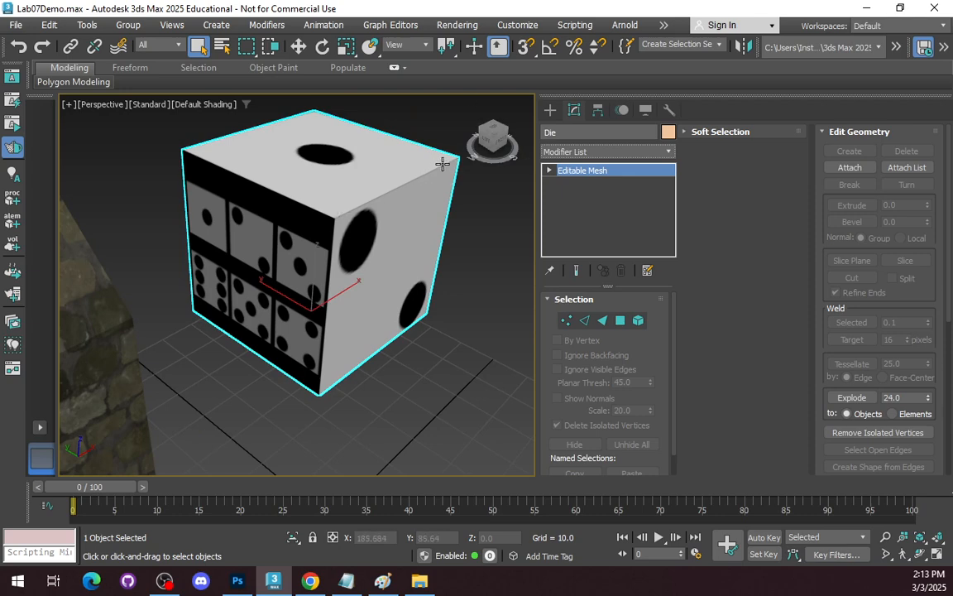
scroll(429, 250, "down", 5)
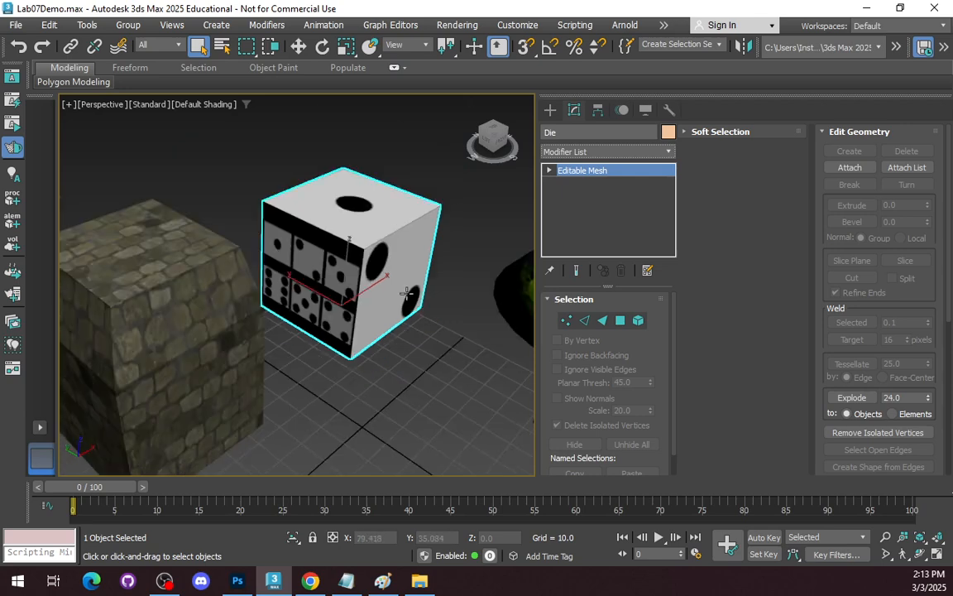
scroll(406, 294, "up", 1)
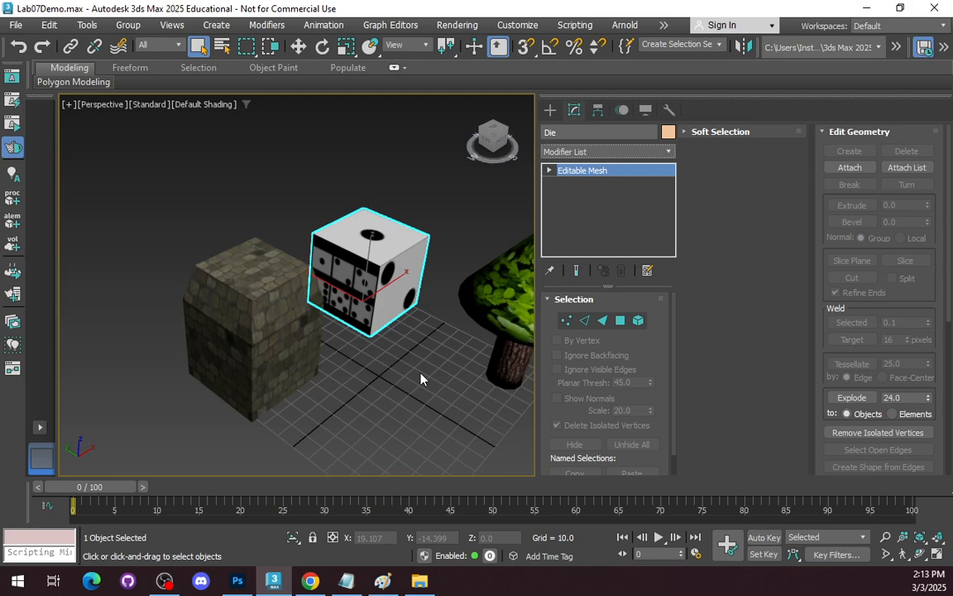
middle_click_drag(399, 336, 347, 350)
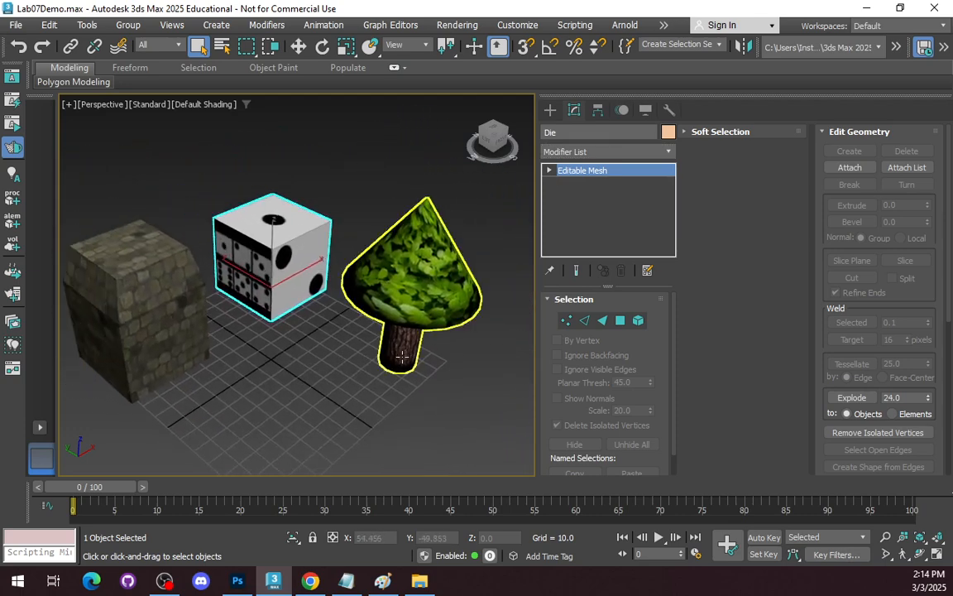